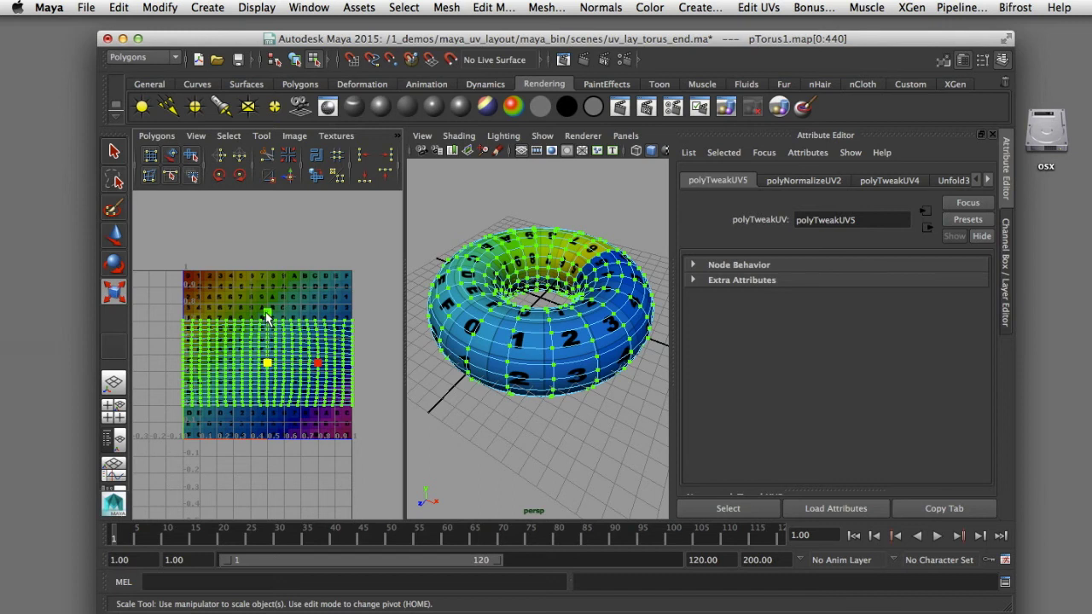
- Stretch the torus's selected UVs vertically over the reference texture and squash them back, viewing the torus from above
left_click_drag(267, 313, 270, 289)
mouse_move(577, 362)
left_mouse_down("alt")
mouse_move(577, 378)
mouse_move(640, 426)
mouse_move(597, 358)
left_mouse_up("alt")
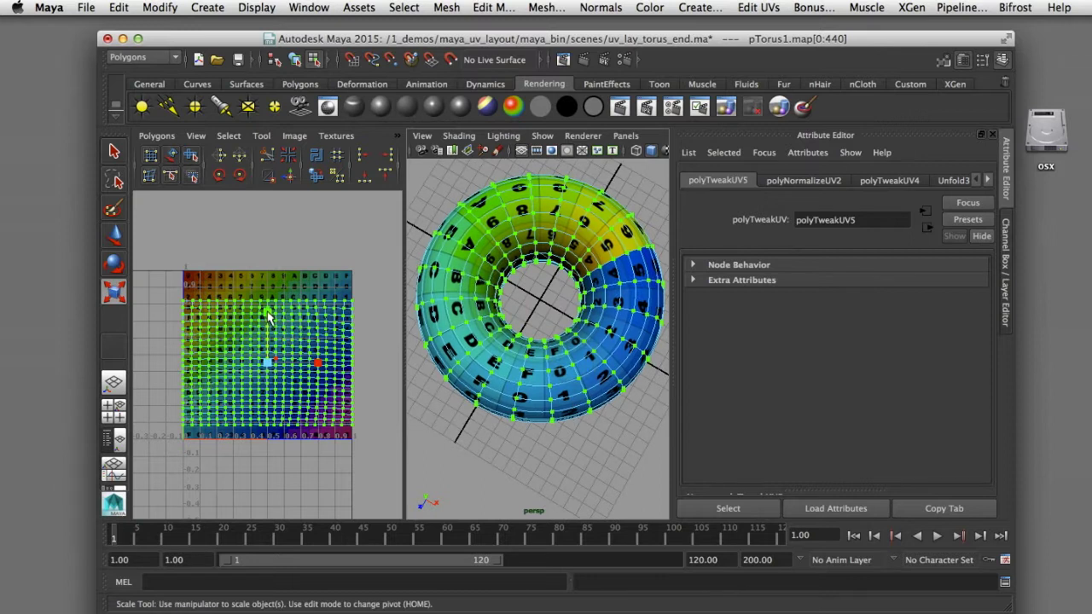
left_click_drag(270, 312, 271, 341)
key("w")
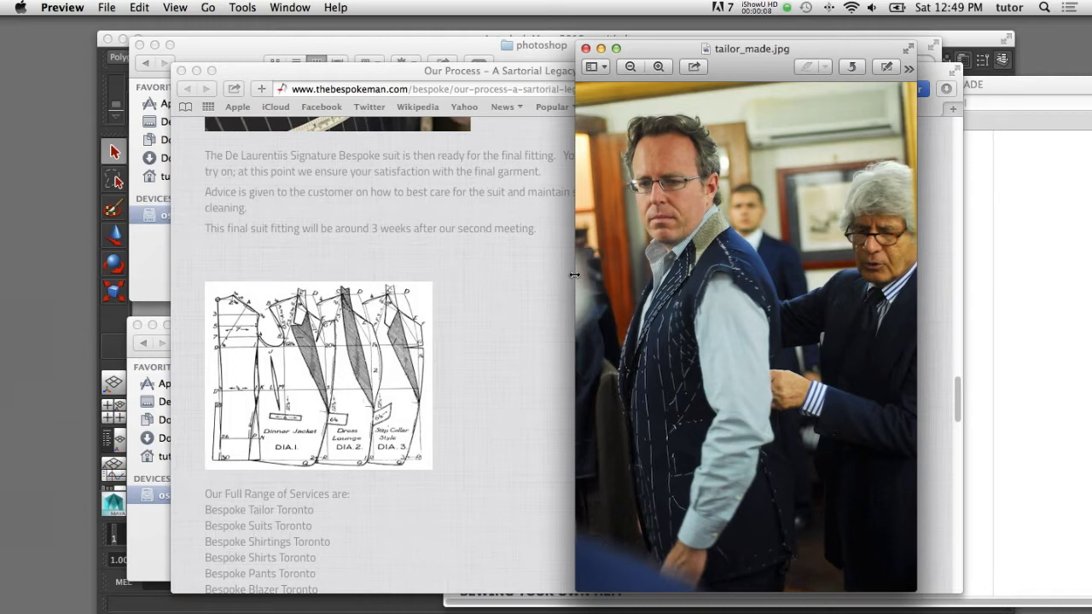
- Switch to Safari and examine the bespoke suit process page and the basic tee sewing pattern tutorial
left_click(546, 72)
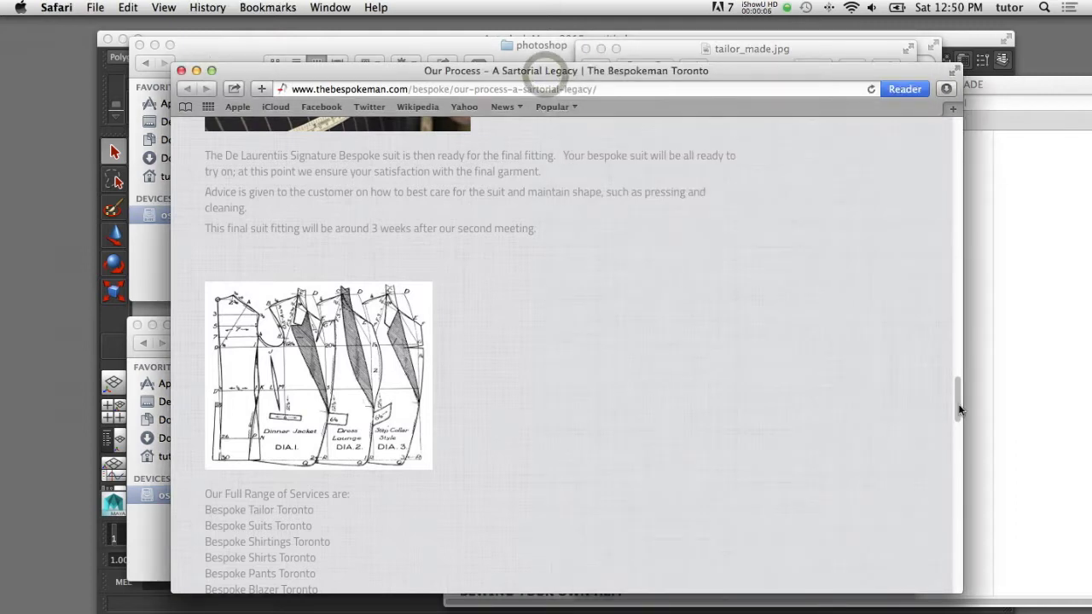
left_click_drag(958, 410, 909, 261)
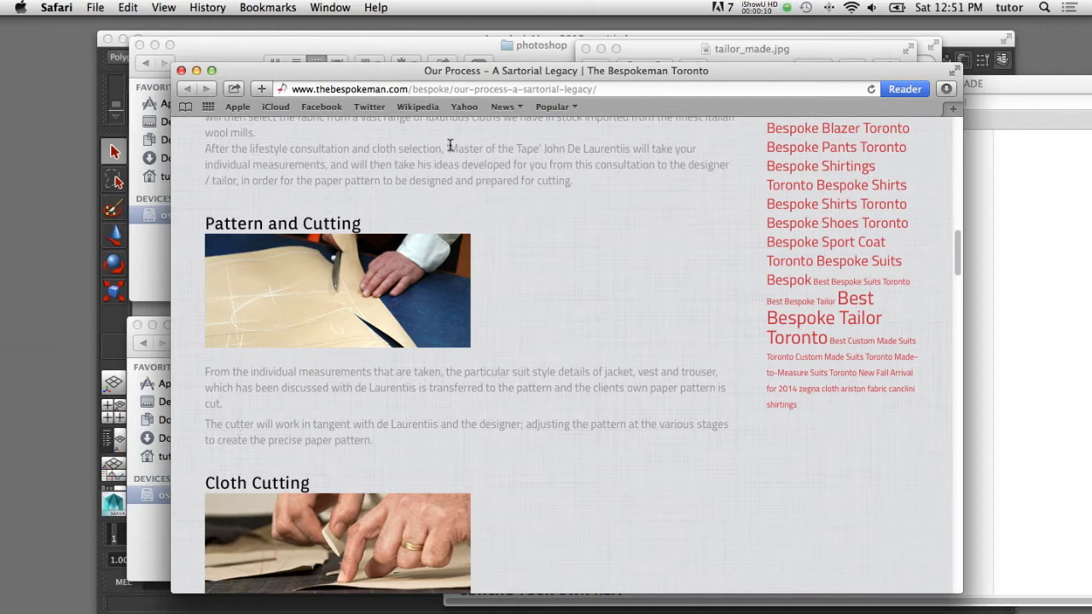
left_click(1030, 96)
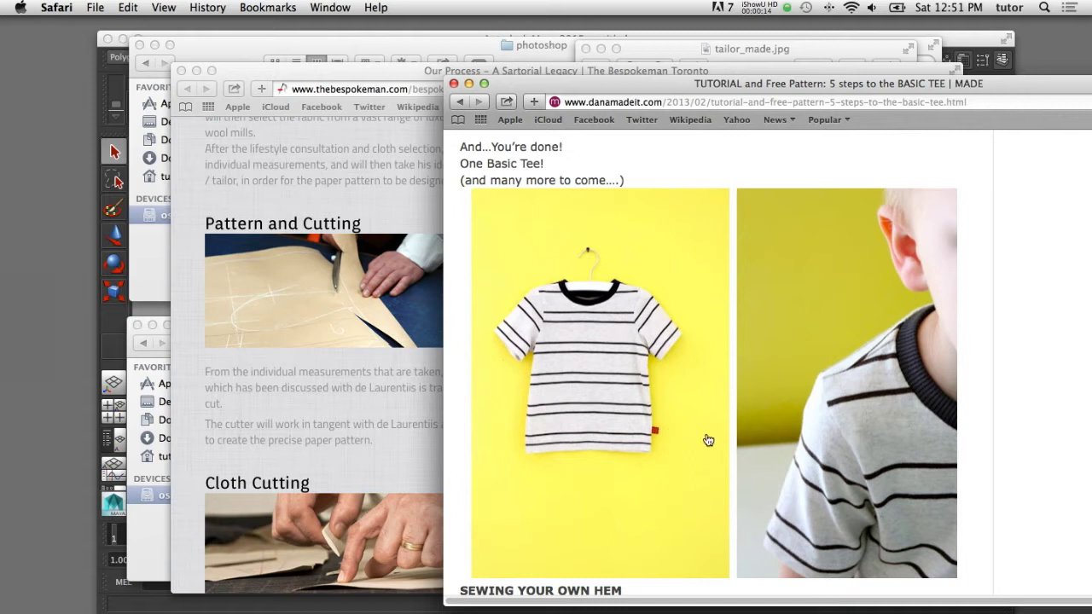
scroll(972, 391, "up", 15)
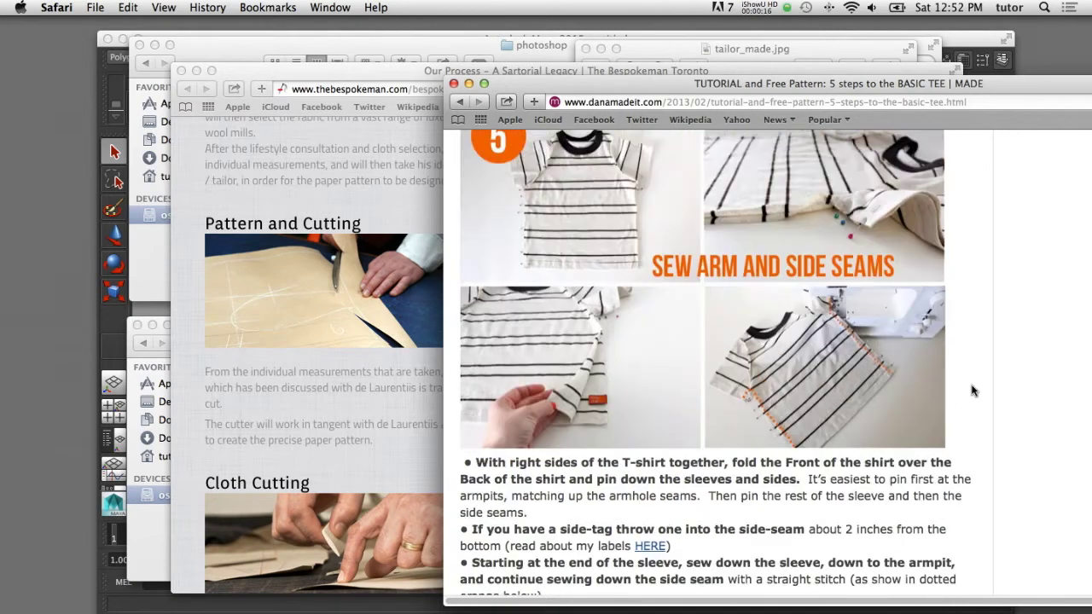
scroll(972, 391, "up", 8)
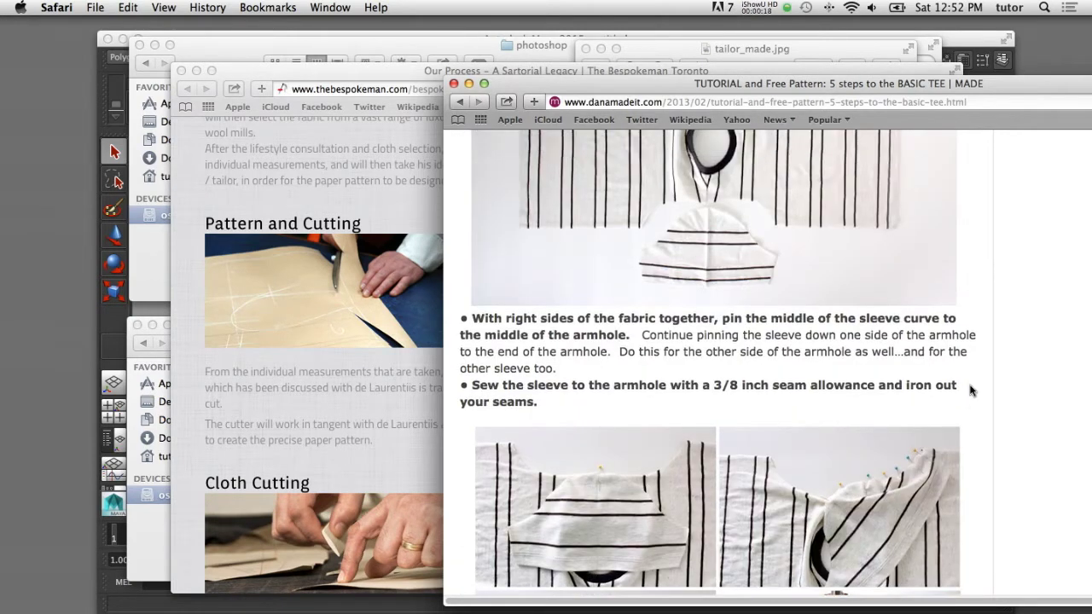
scroll(825, 354, "up", 2)
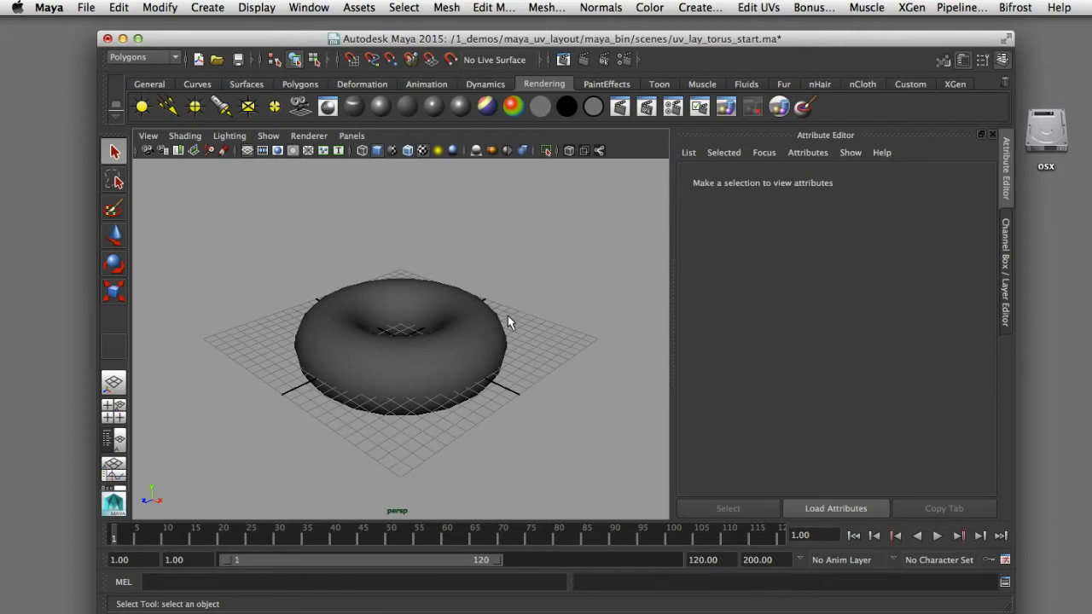
- Show the torus with the UV Texture Editor beside the perspective view and try to select its UVs
left_click(483, 345)
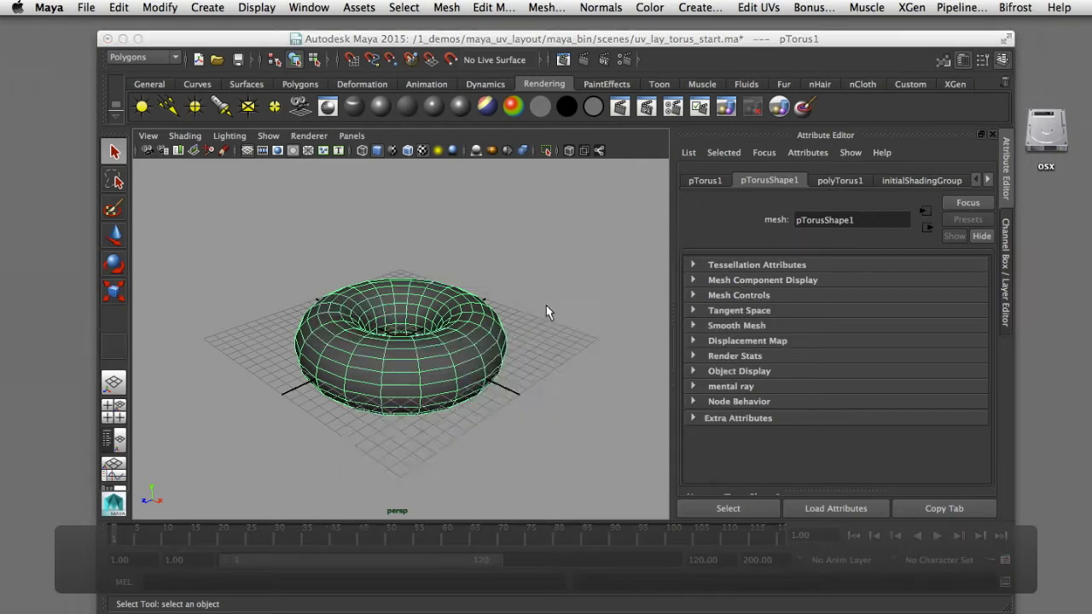
key("space")
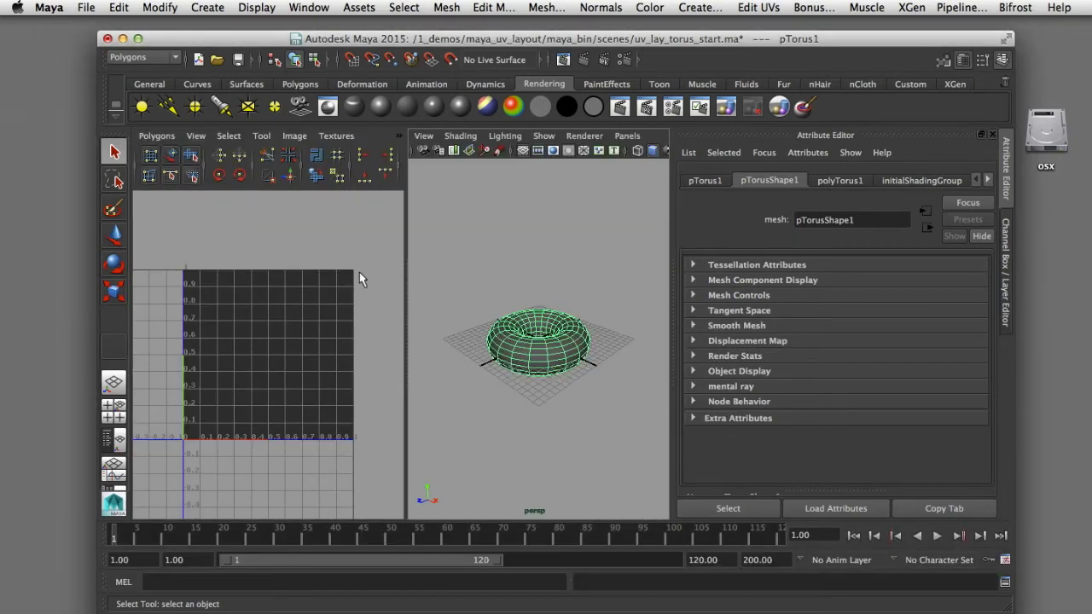
right_click_drag(344, 294, 373, 292)
left_click_drag(377, 248, 181, 475)
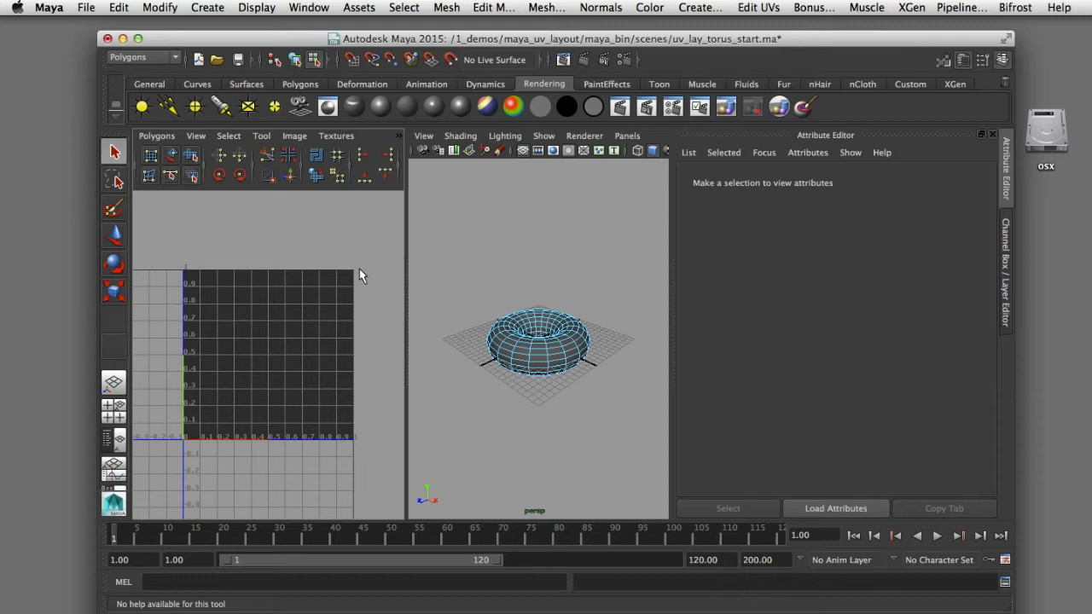
right_click_drag(322, 308, 378, 305)
left_click(472, 292)
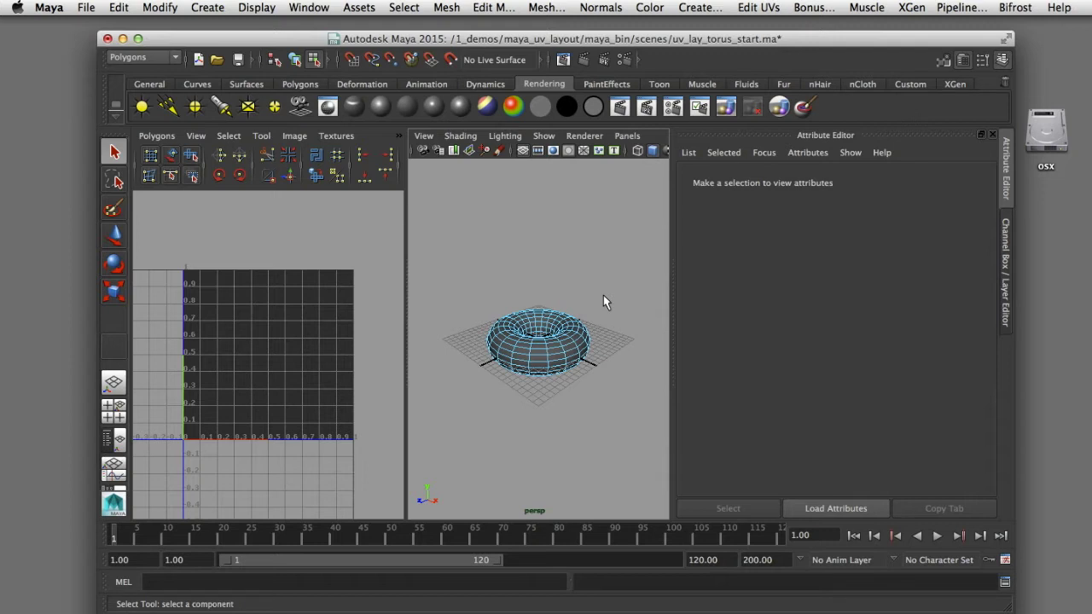
- Create a Lambert material in the Hypershade and name it torus
left_click(308, 6)
mouse_move(443, 47)
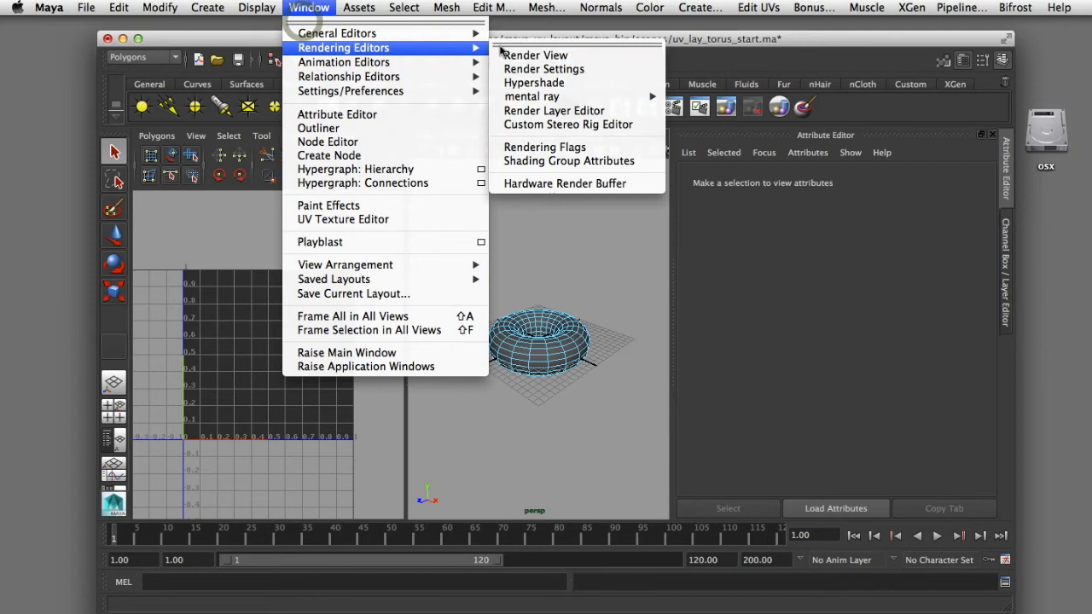
left_click(534, 83)
left_click(376, 359)
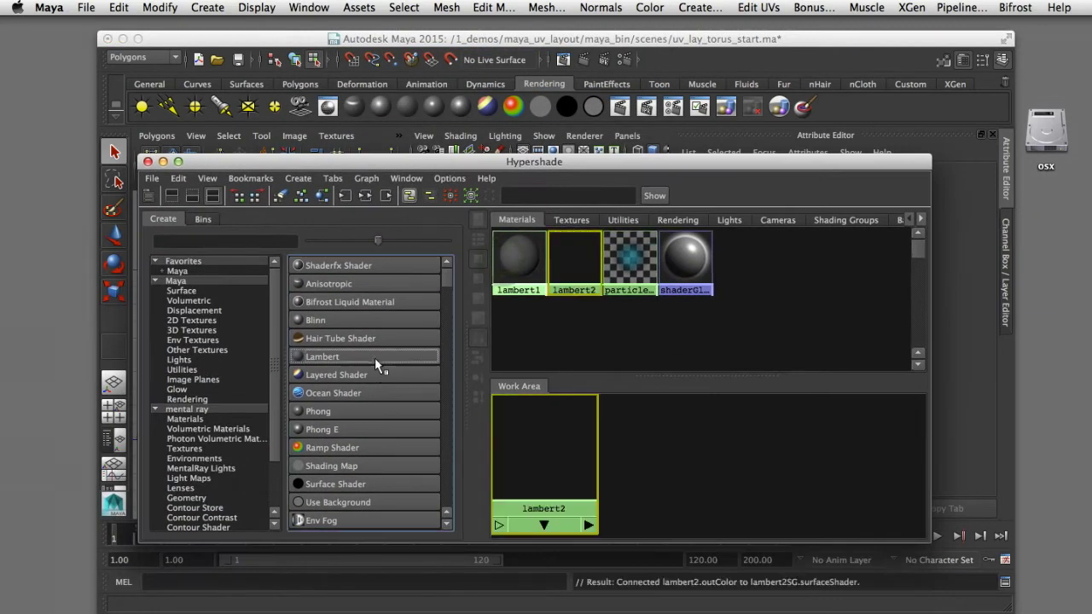
double_click(573, 289, "ctrl")
type("ta")
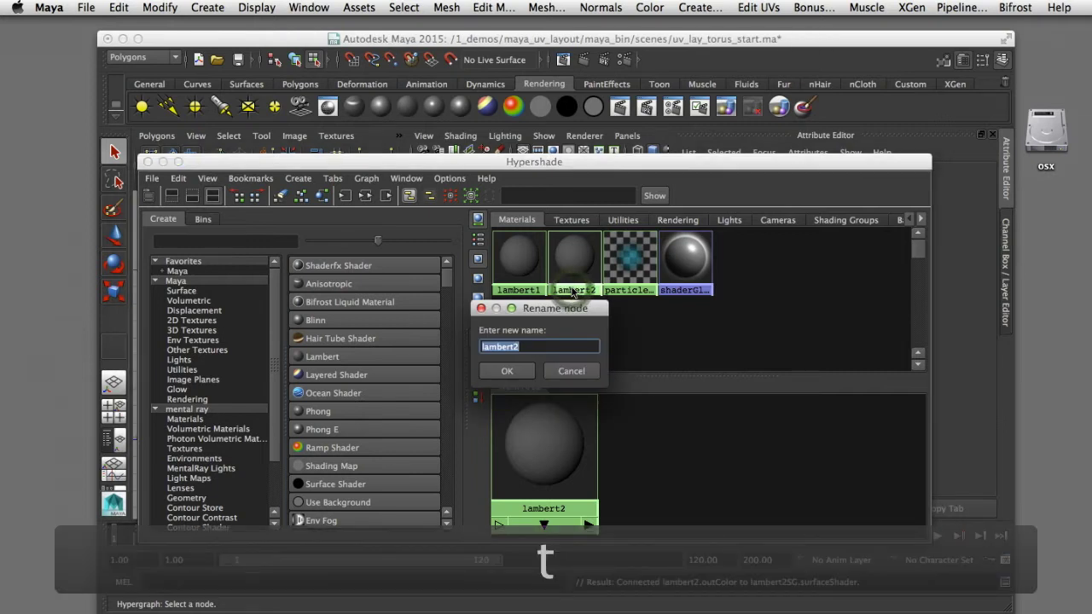
key("BackSpace")
type("orus")
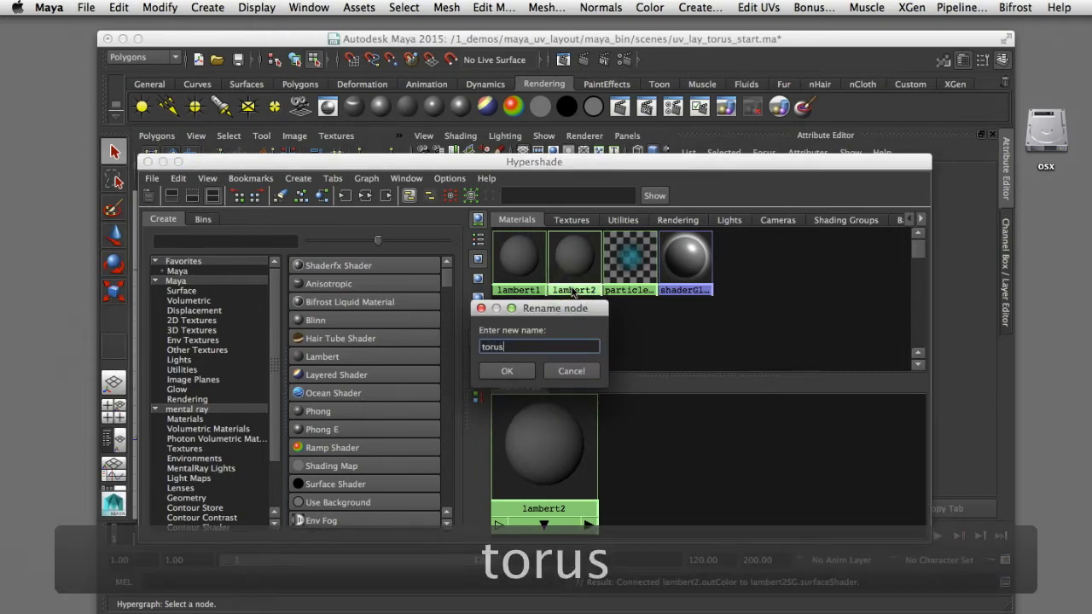
key("Return")
- Select the torus object in the perspective view and assign the torus material to it
left_click_drag(584, 164, 594, 366)
right_click_drag(583, 305, 592, 311)
left_click_drag(592, 303, 568, 340)
right_click_drag(587, 472, 595, 438)
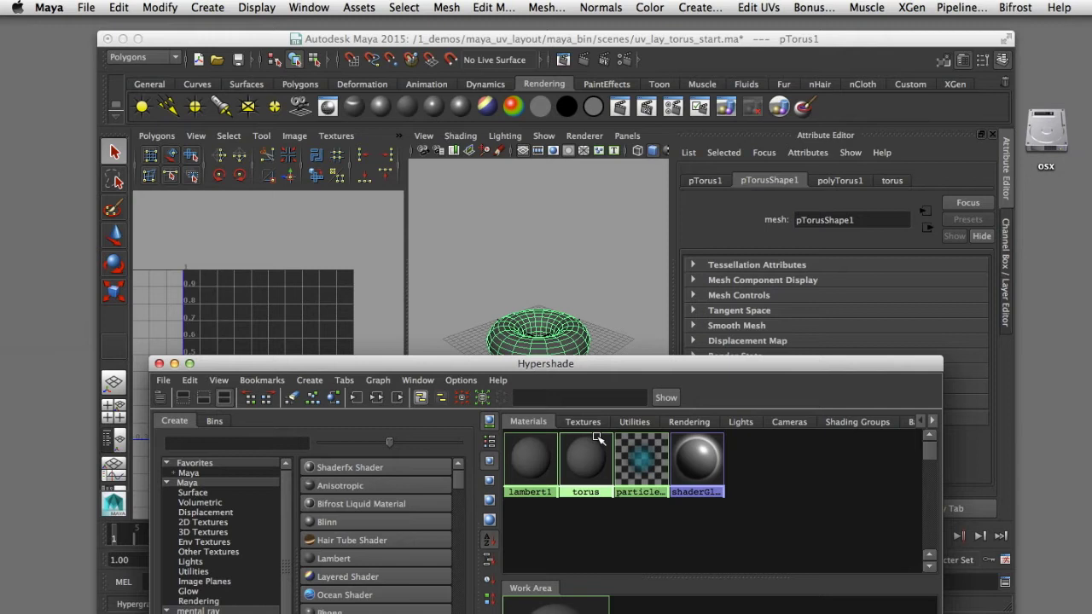
- Connect a File texture to the torus material's colour and load duber_uv_map_reference.png as its image
left_click(594, 458)
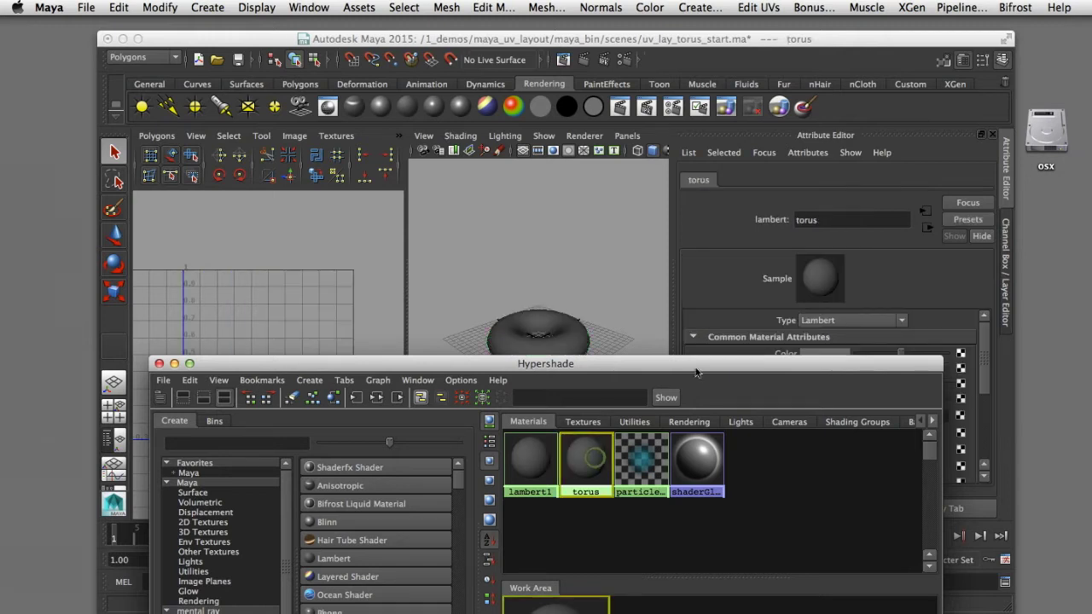
left_click_drag(696, 367, 335, 270)
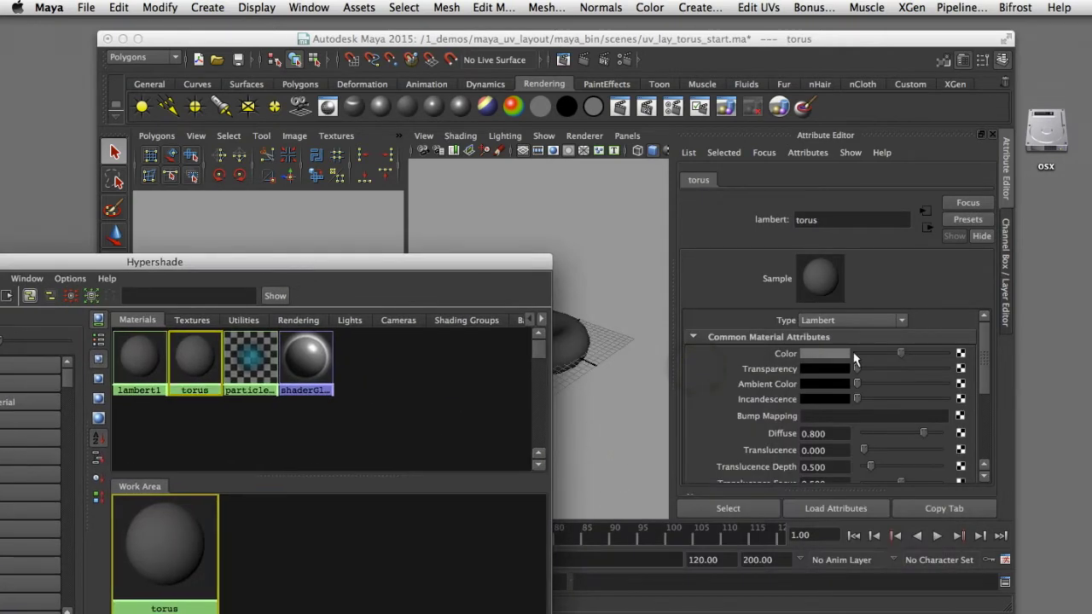
left_click(959, 353)
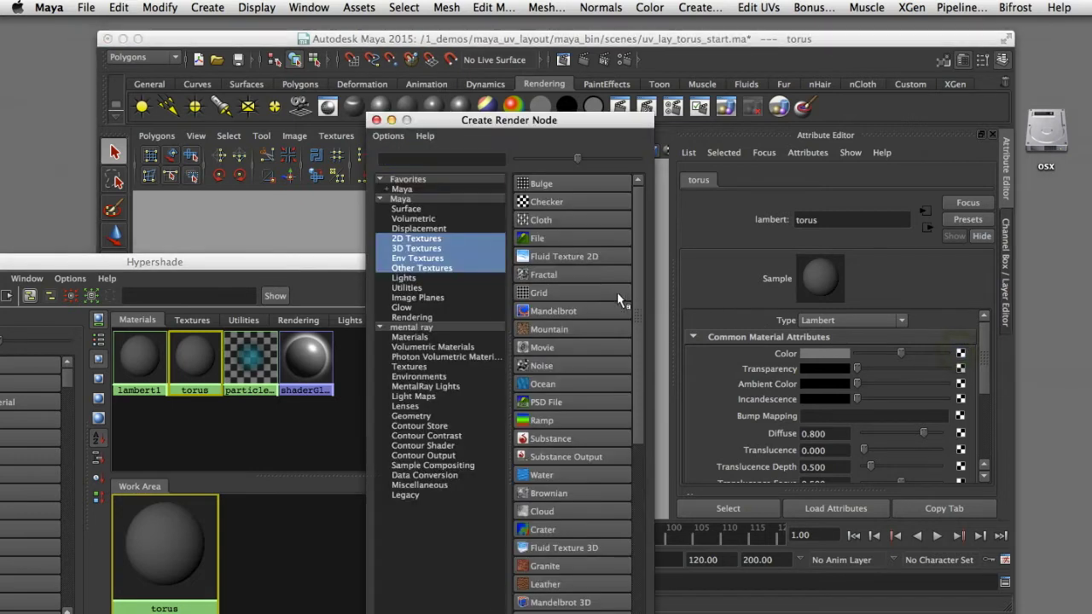
left_click(561, 239)
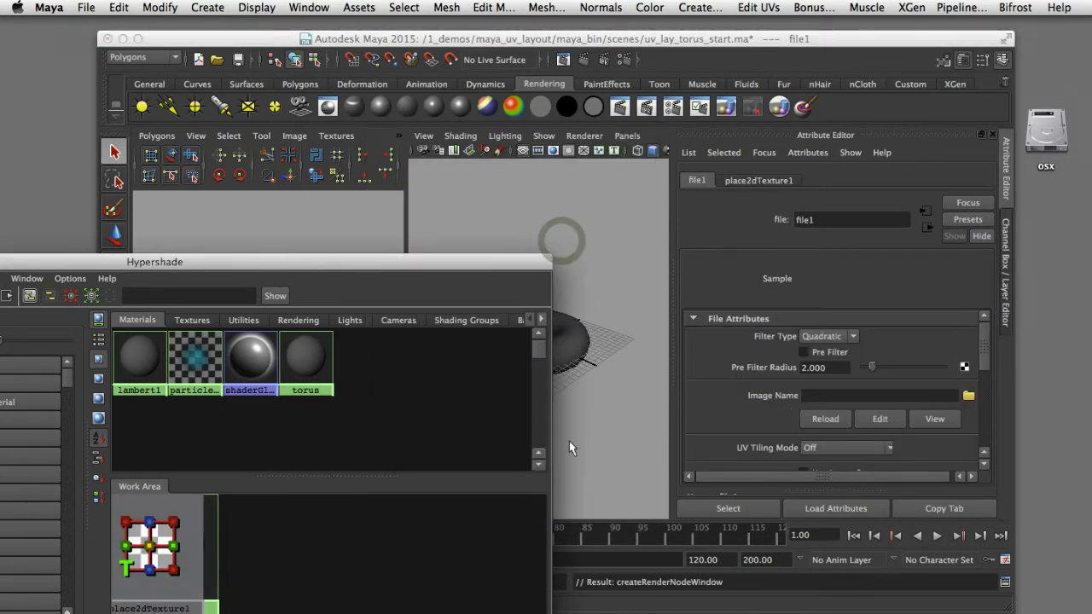
left_click(968, 395)
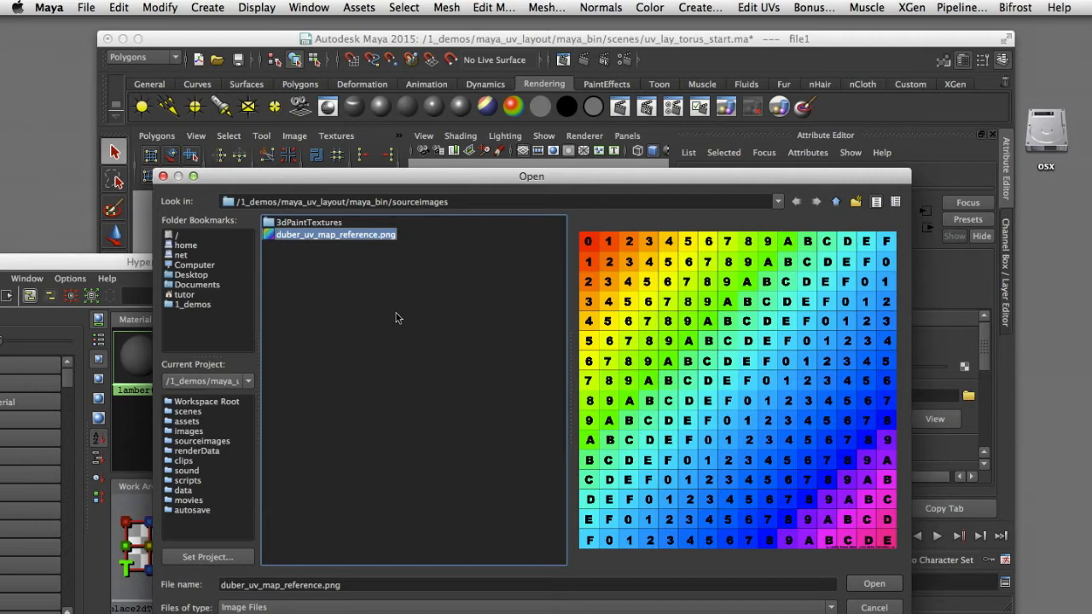
left_click(875, 583)
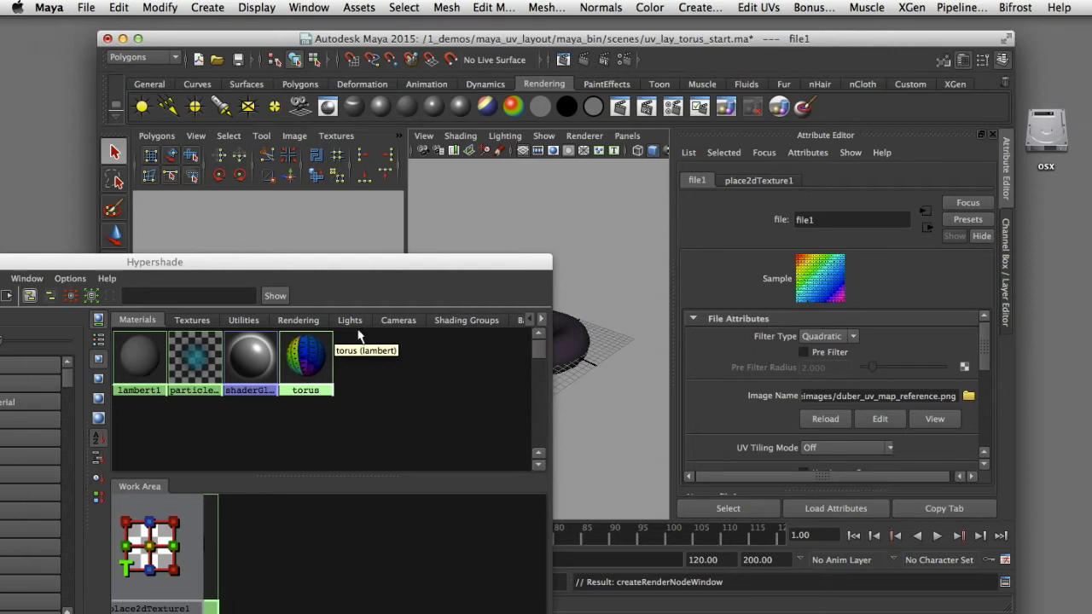
- Select the torus, reset the Planar Mapping options, and apply a planar projection fitted to the best plane
left_click_drag(491, 270, 356, 263)
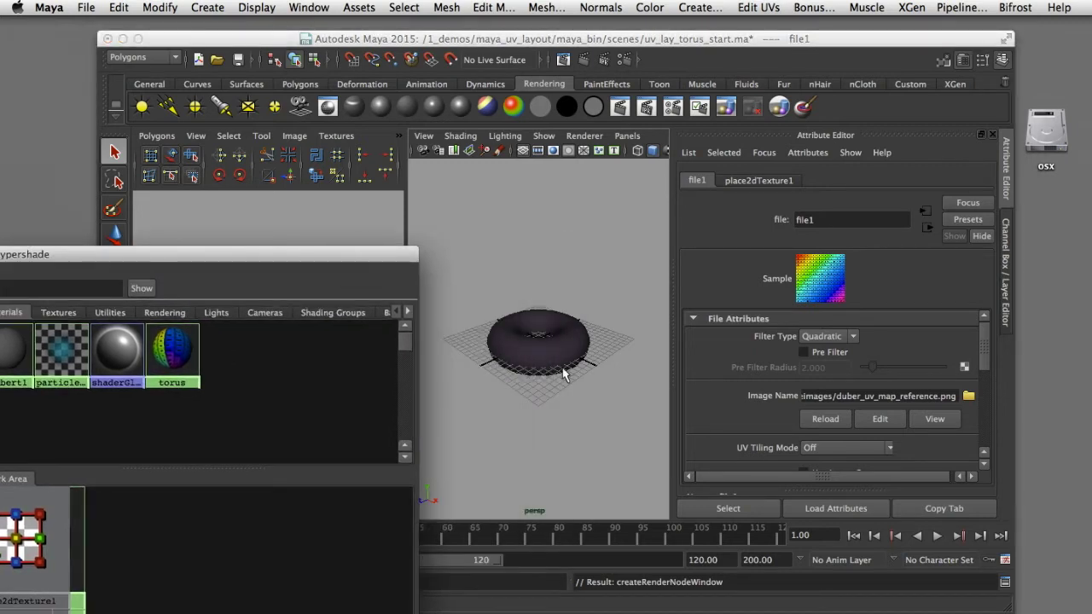
right_click_drag(529, 324, 589, 300)
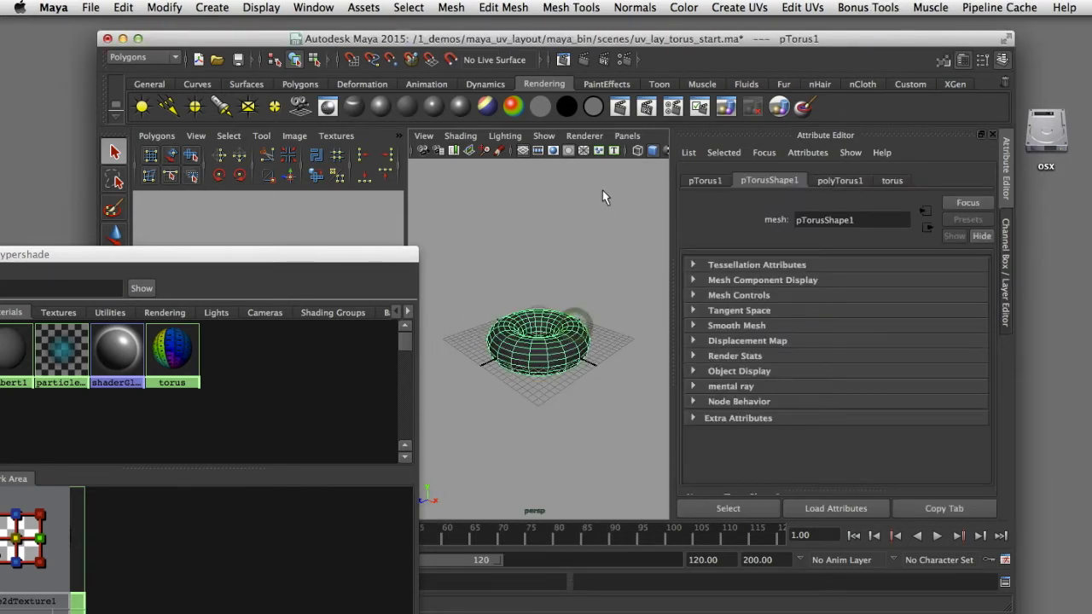
left_click(164, 57)
left_click(162, 81)
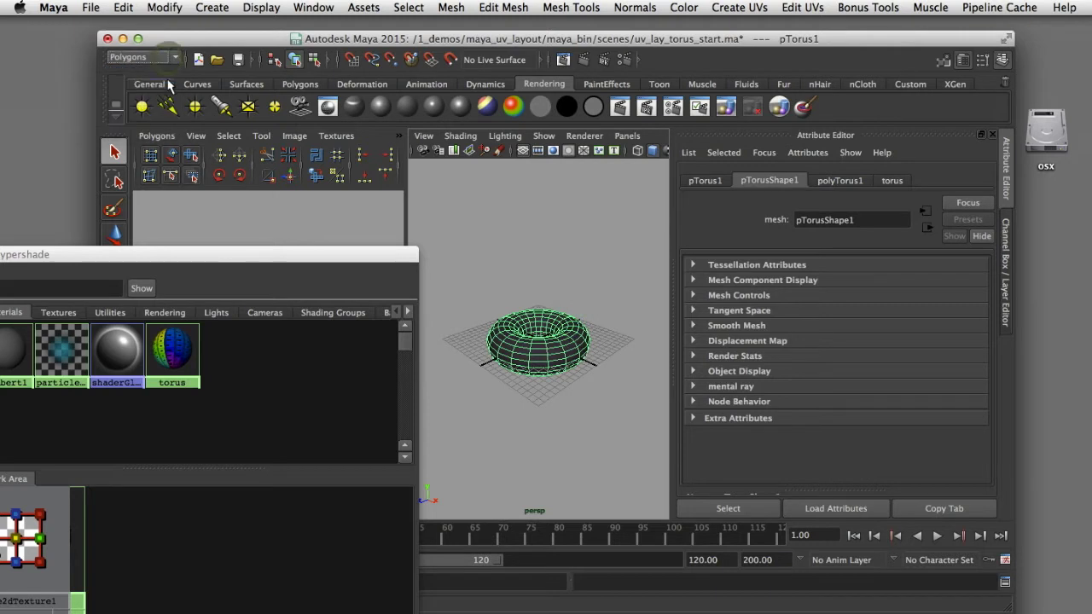
left_click(739, 8)
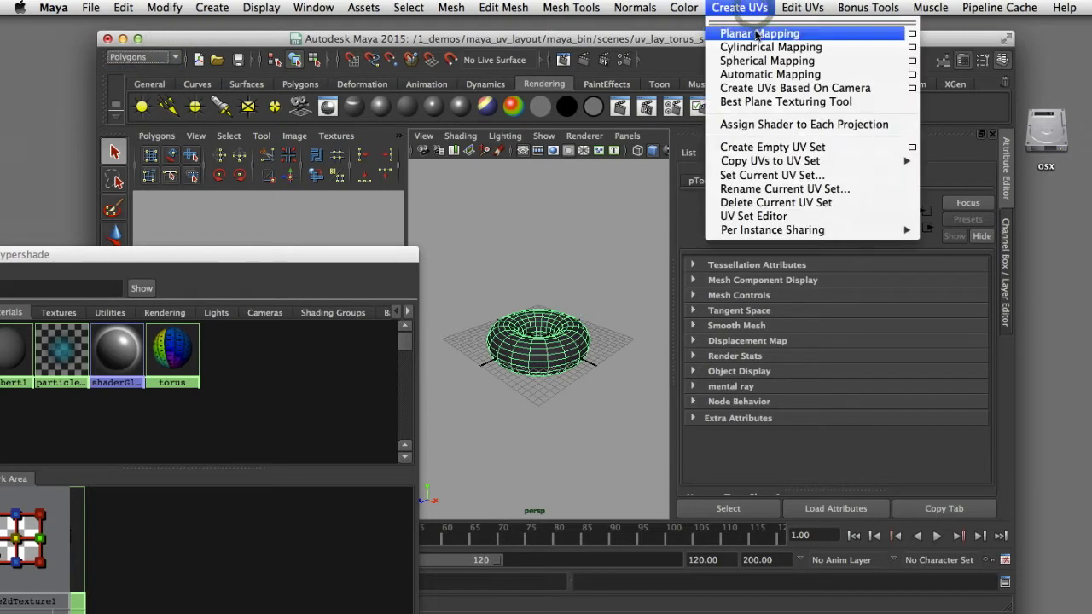
left_click(911, 33)
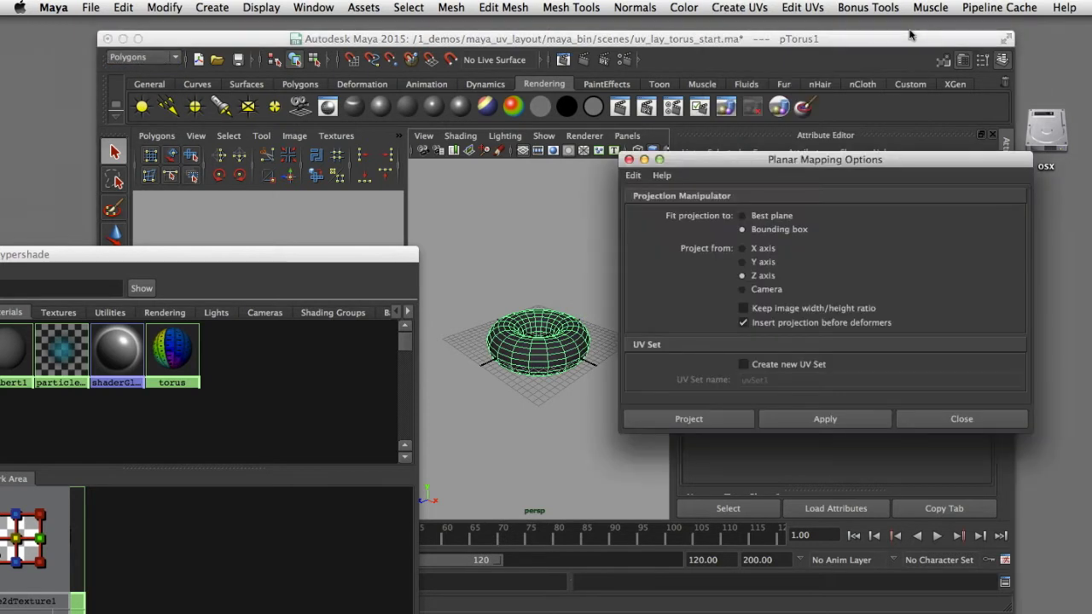
left_click(635, 175)
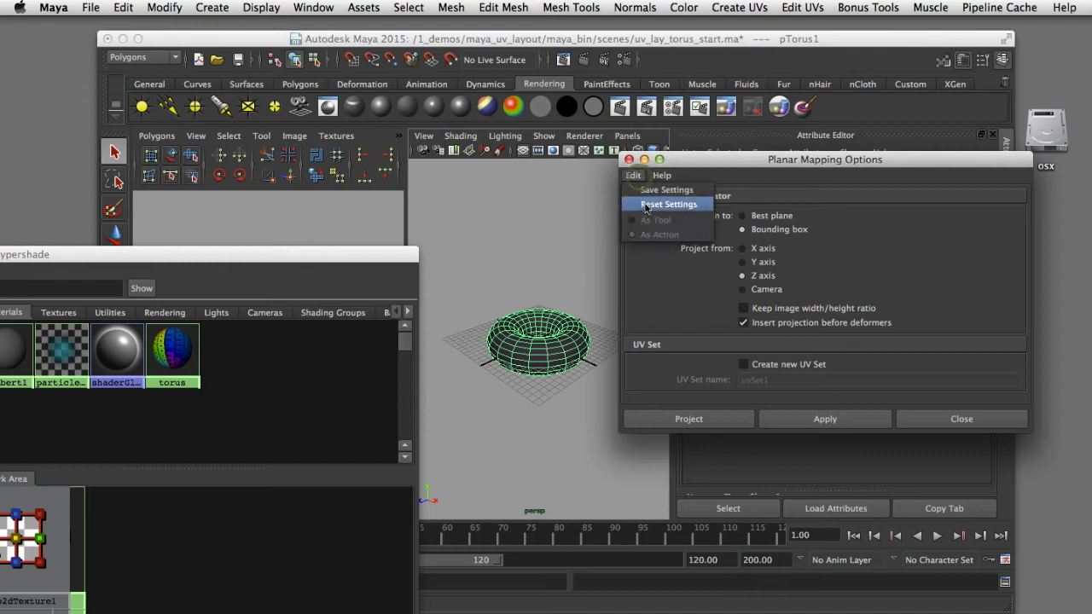
left_click(641, 204)
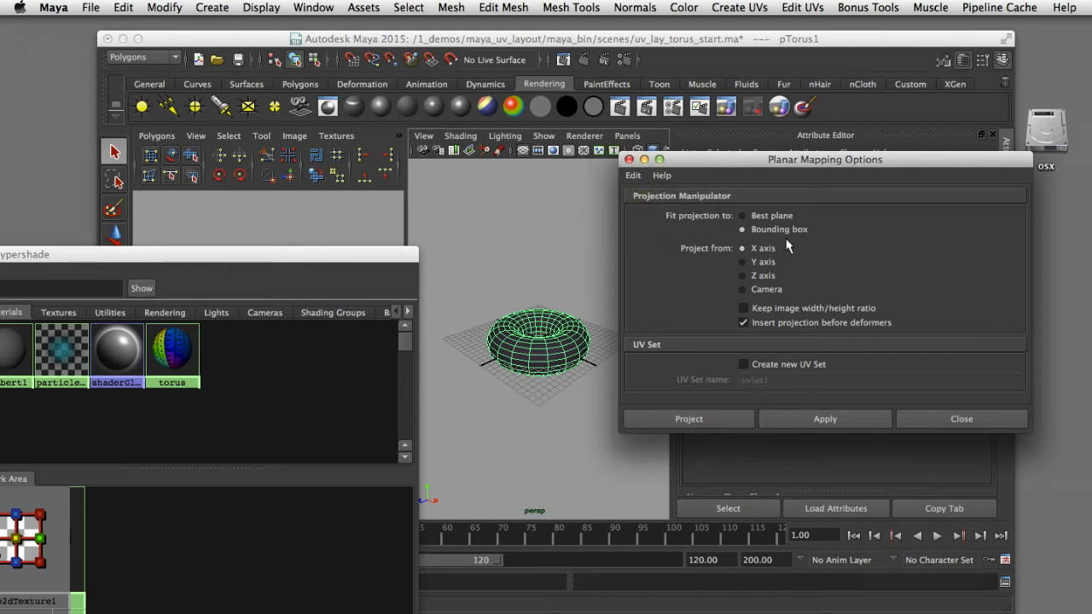
left_click(762, 220)
left_click(794, 422)
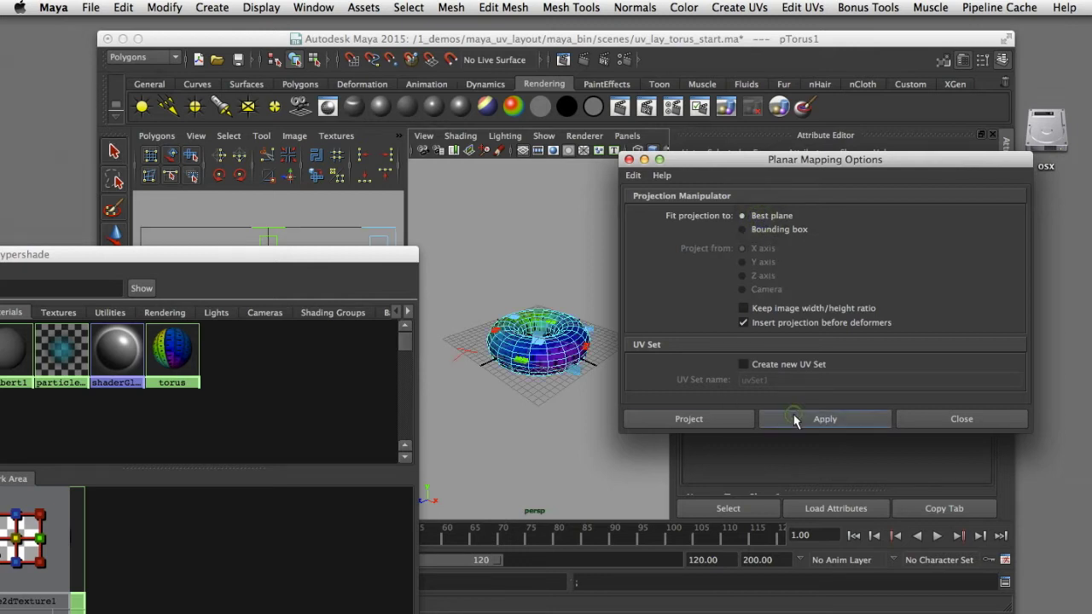
left_click(900, 421)
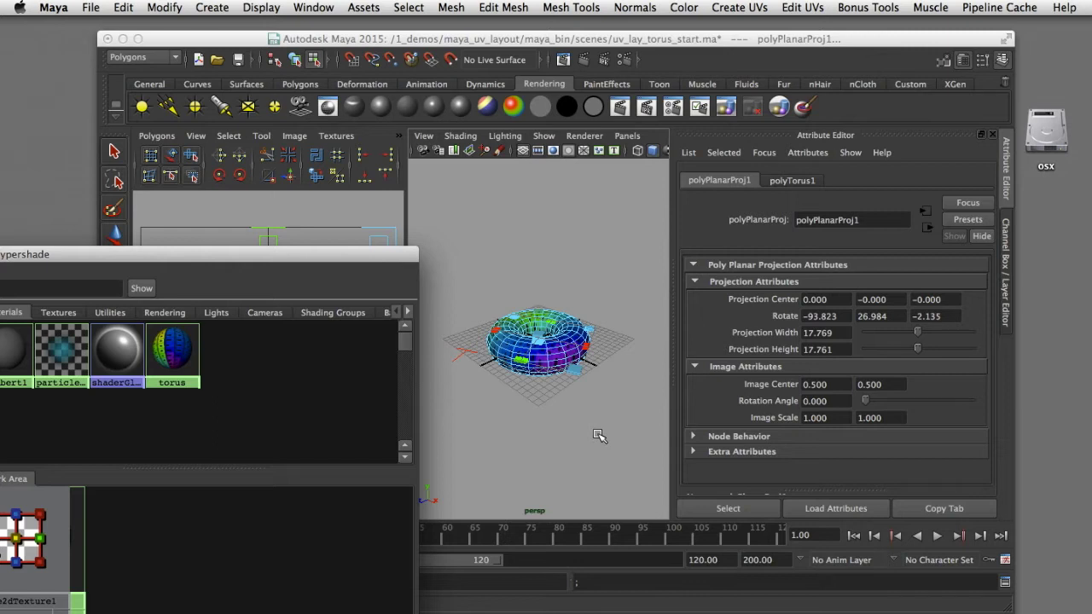
- Deselect the planar projection and close the Hypershade to uncover the UV layout
left_click(598, 425)
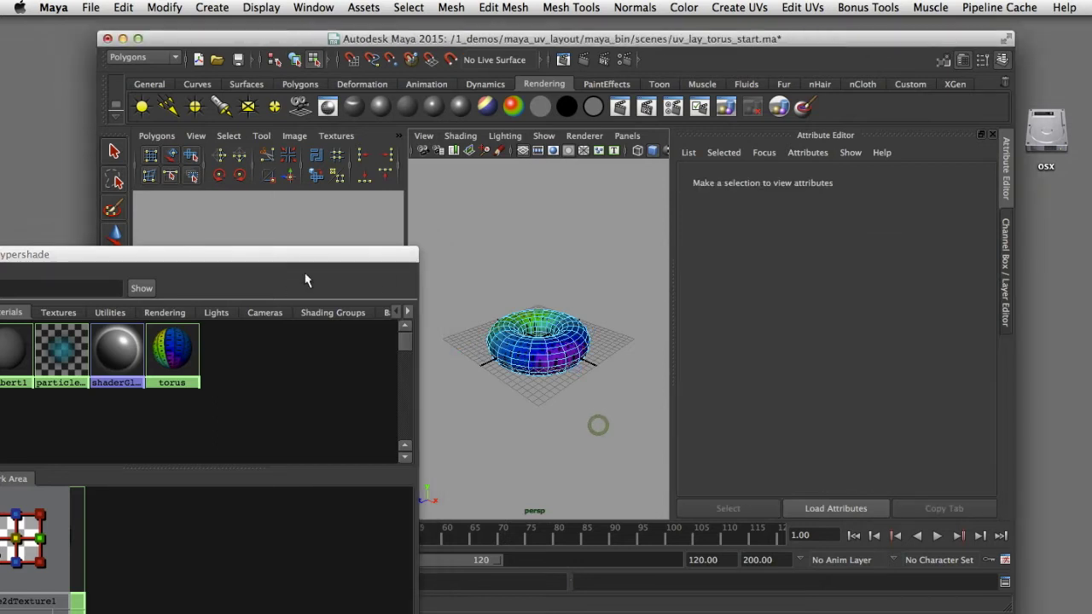
left_click_drag(307, 258, 753, 272)
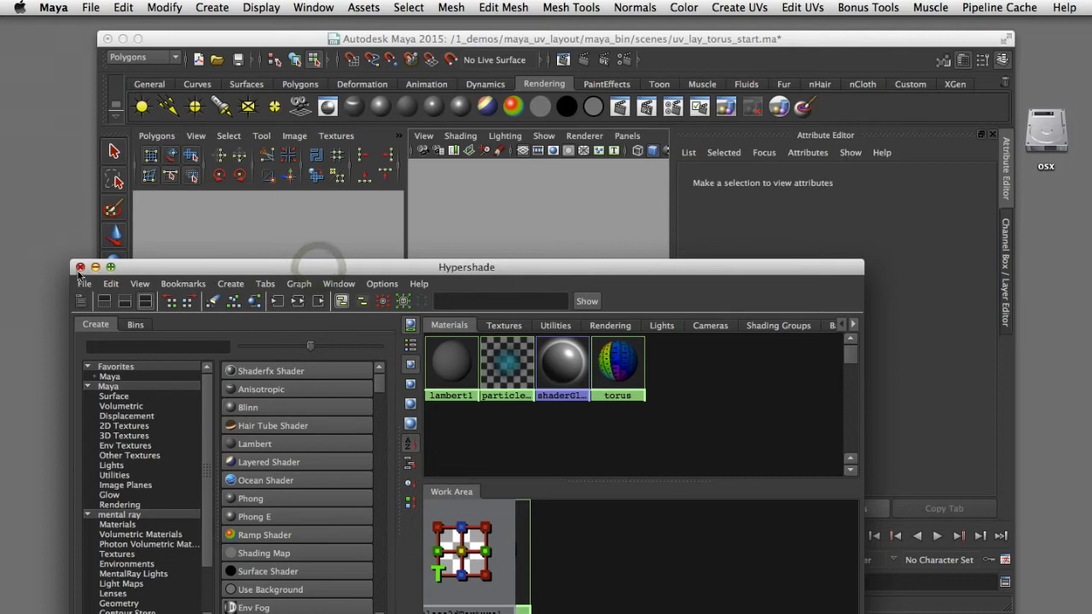
left_click(80, 267)
left_click(573, 249)
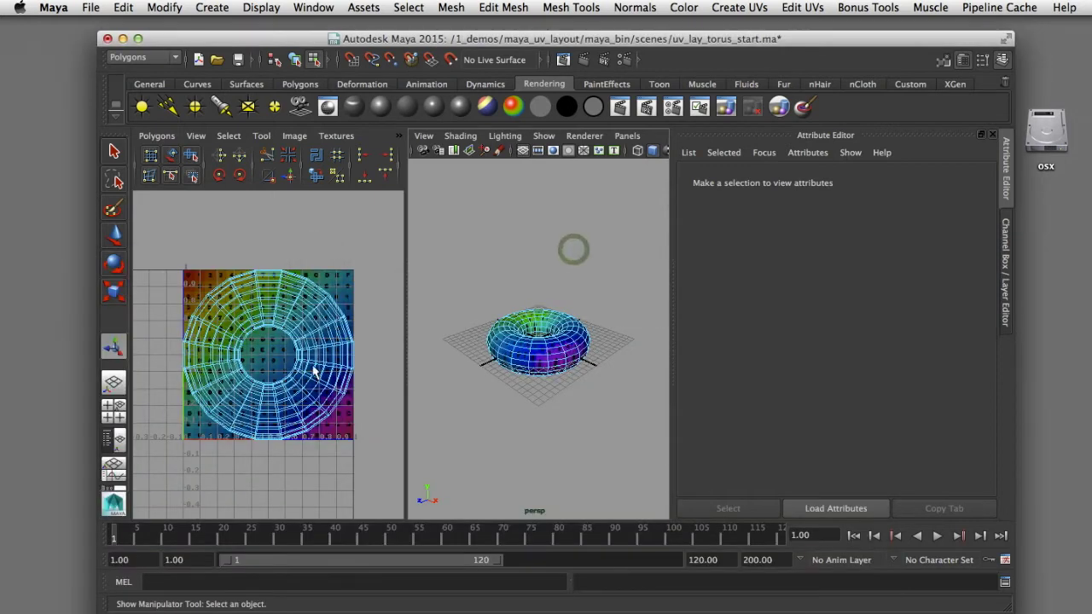
- Select UVs of the planar-projected layout and examine how the reference texture stretches and overlaps around the torus, including its underside
right_click_drag(320, 357, 365, 362)
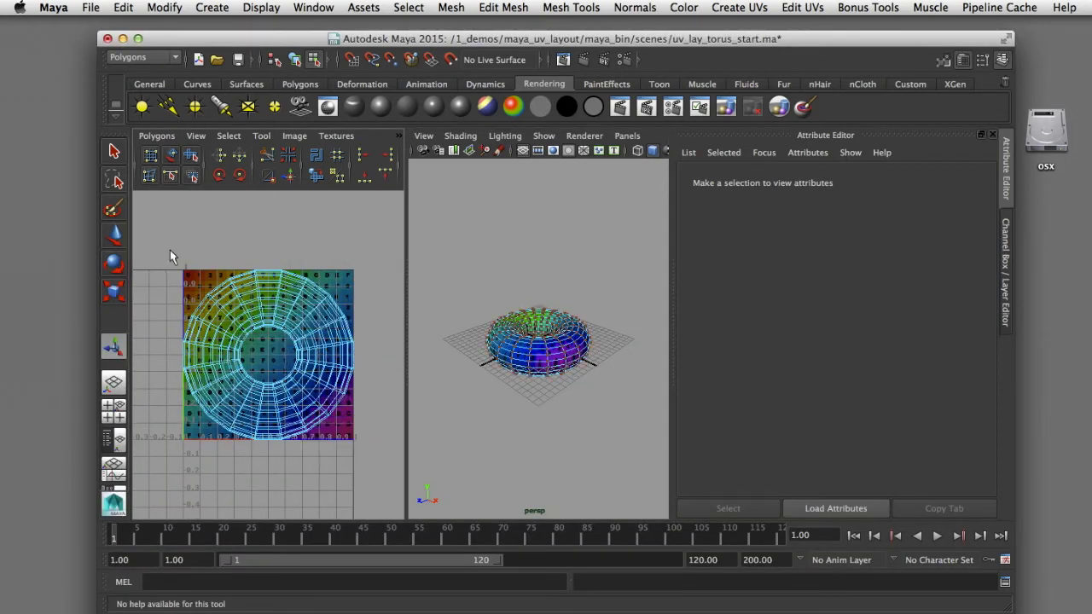
left_click_drag(170, 253, 365, 435)
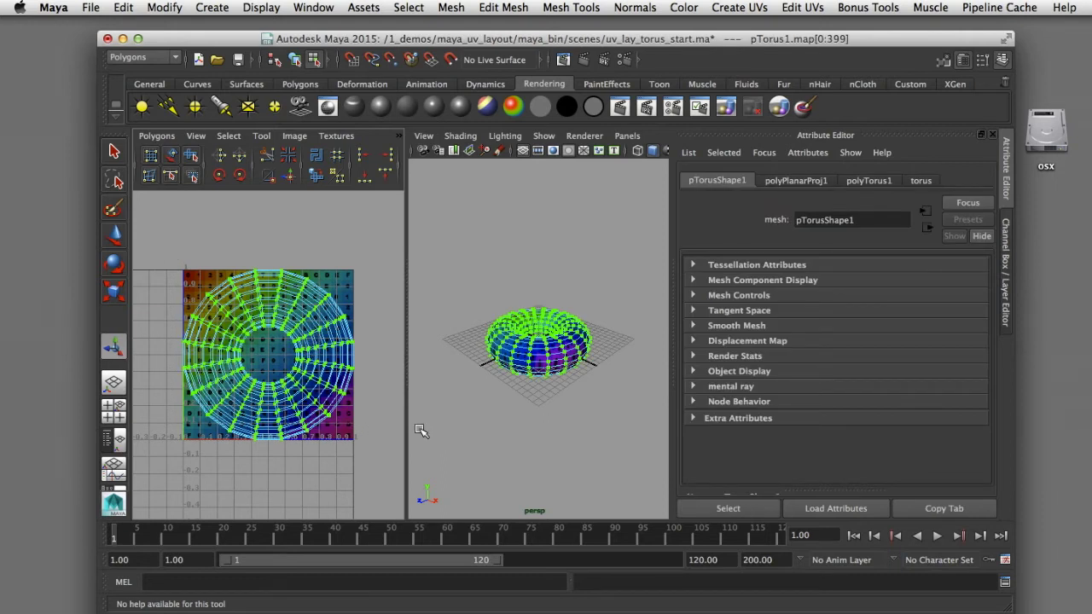
left_click_drag(514, 415, 499, 385, "alt")
right_click_drag(500, 386, 533, 413, "alt")
left_click_drag(532, 414, 539, 473, "alt")
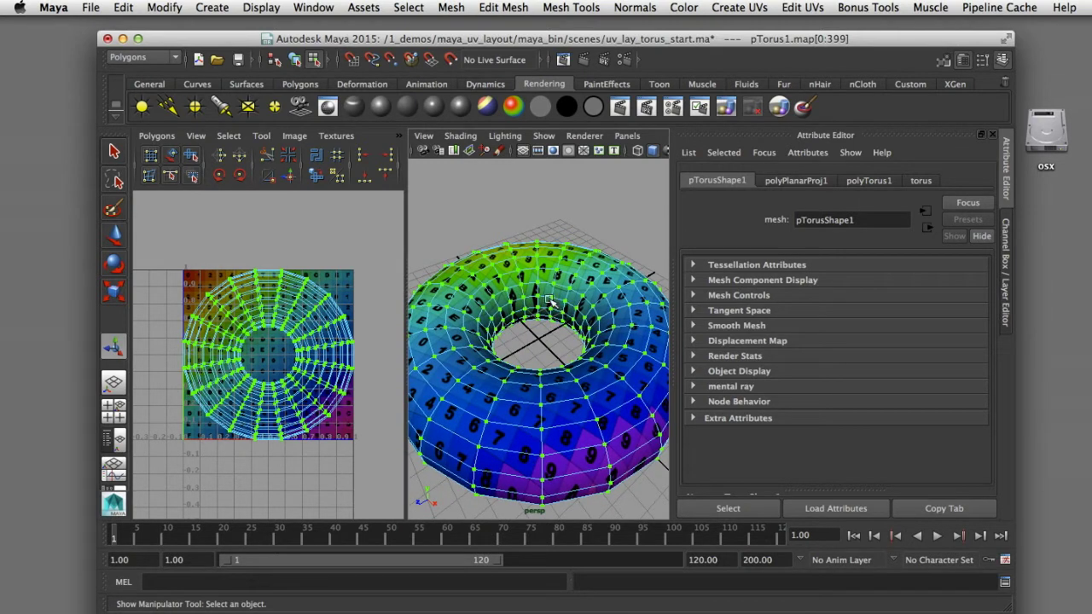
left_click_drag(508, 405, 585, 411, "alt")
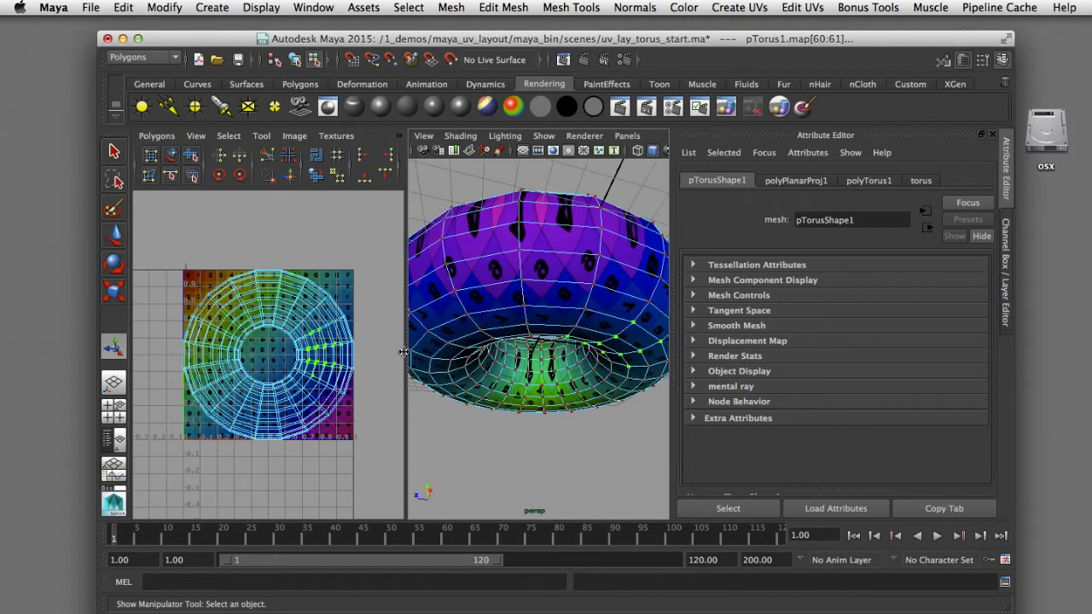
left_click_drag(536, 336, 529, 375, "alt")
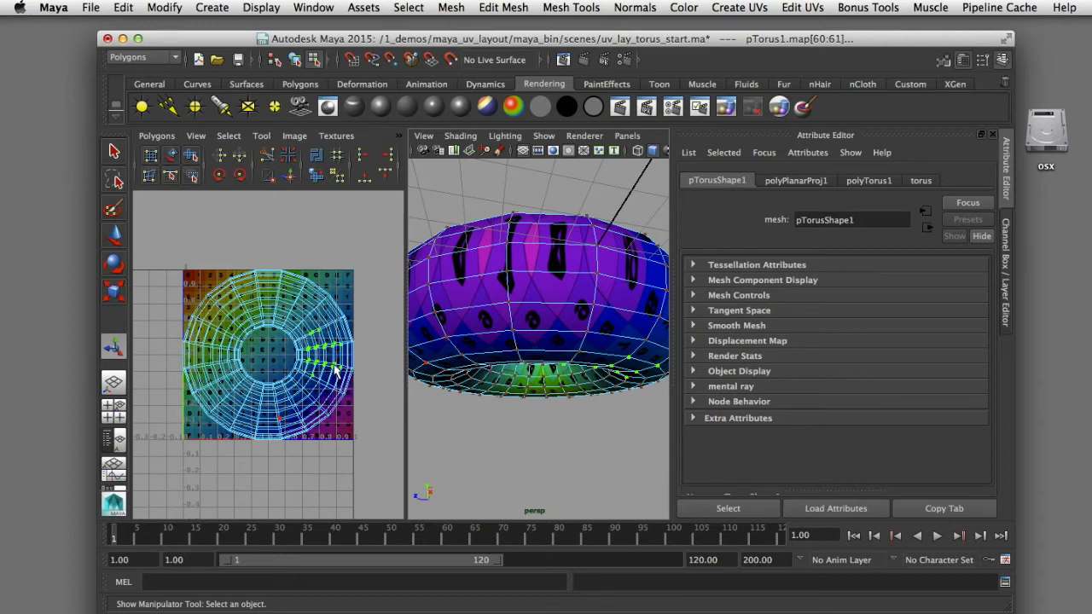
left_click(525, 441)
left_click_drag(541, 431, 552, 476, "alt")
mouse_move(560, 404)
left_mouse_down("alt")
mouse_move(566, 418)
mouse_move(547, 415)
left_mouse_up("alt")
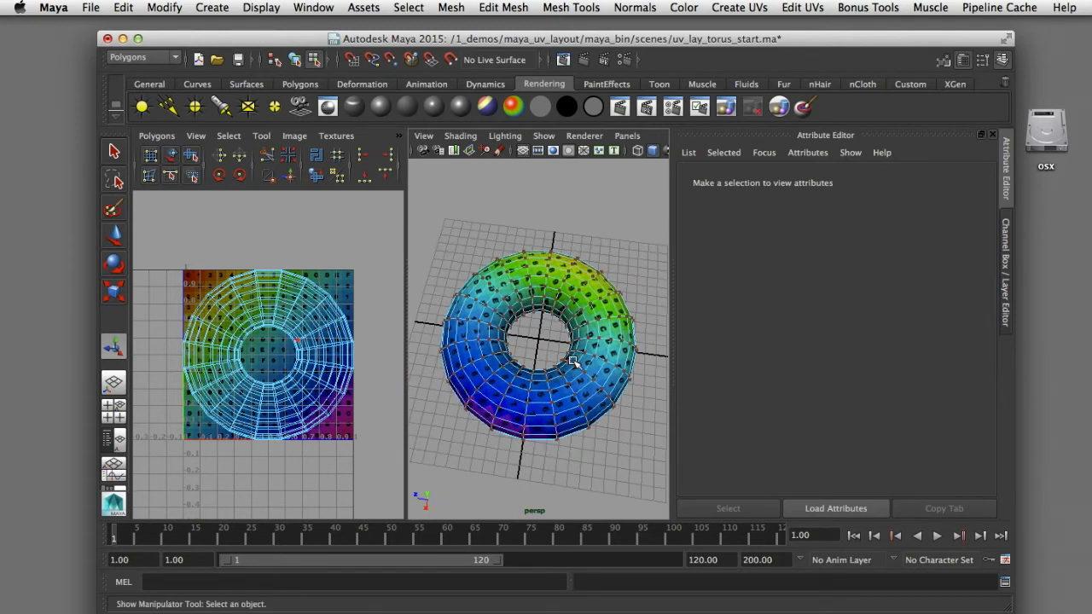
mouse_move(556, 345)
right_mouse_down("alt")
mouse_move(581, 343)
mouse_move(553, 344)
right_mouse_up("alt")
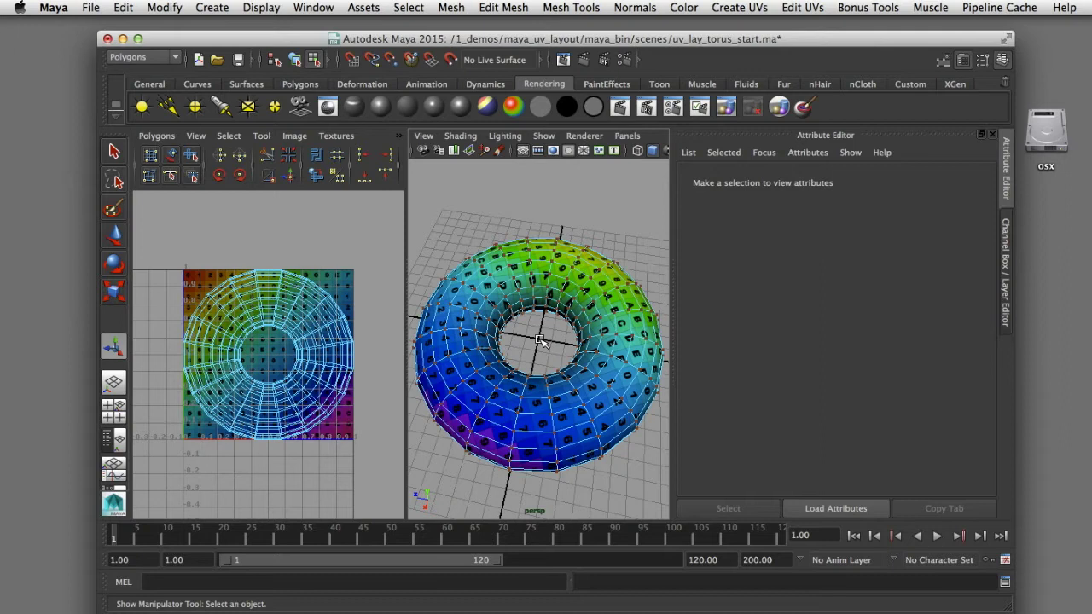
- Select the edge loop running around the torus's tube cross-section and cut the UVs along it
right_click_drag(607, 289, 607, 256)
left_click(606, 290)
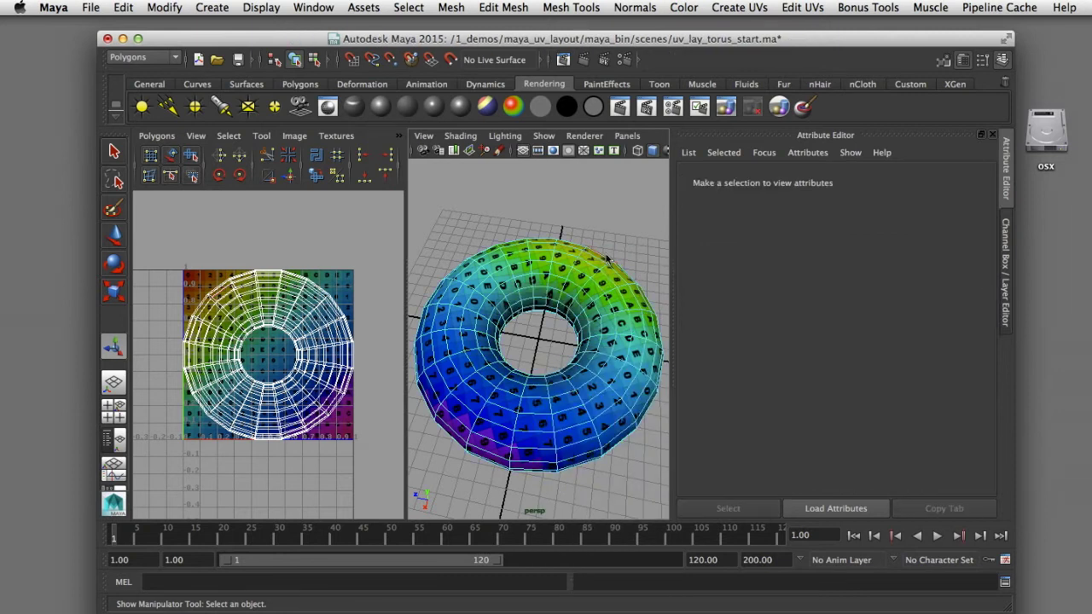
left_click(624, 338)
mouse_move(620, 342)
left_mouse_down("alt")
mouse_move(604, 349)
mouse_move(502, 244)
mouse_move(520, 209)
mouse_move(526, 300)
mouse_move(619, 344)
left_mouse_up("alt")
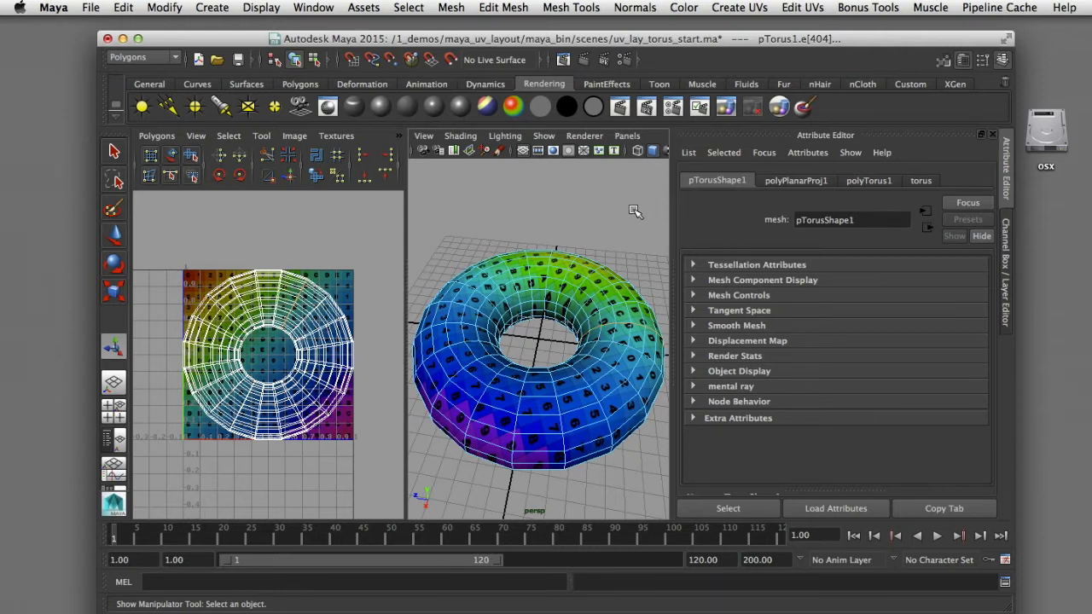
left_click(802, 6)
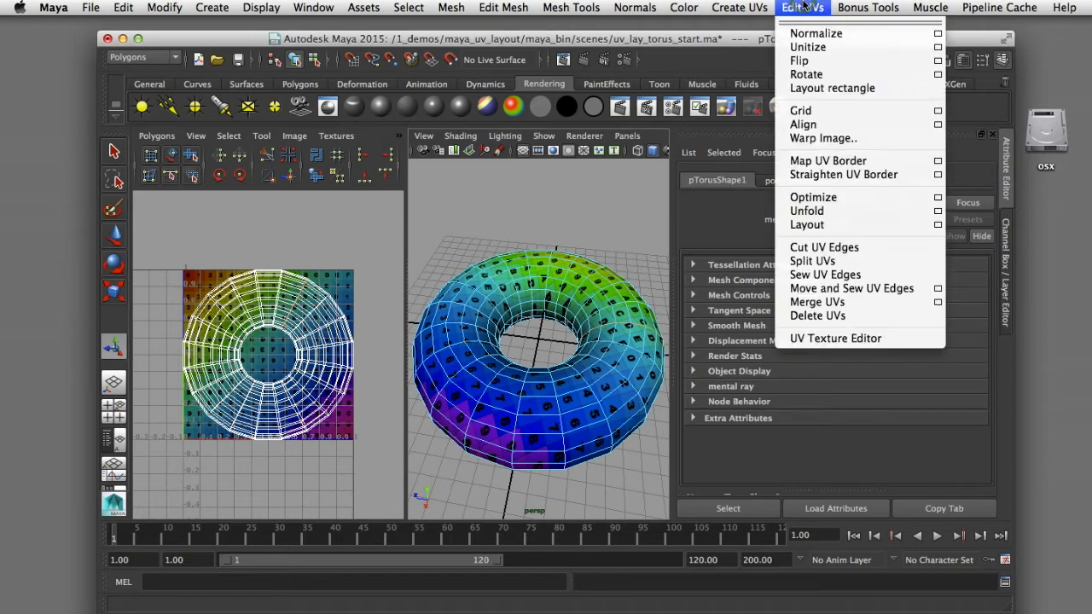
left_click(856, 249)
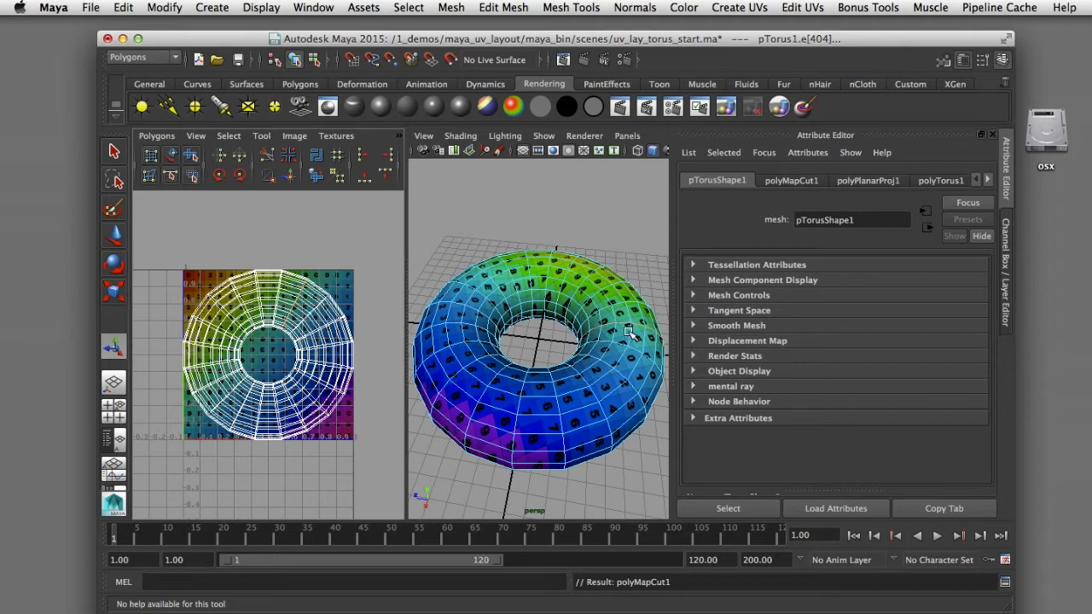
- Display the torus's texture border edges and set their edge width to 4
left_click(256, 8)
mouse_move(290, 188)
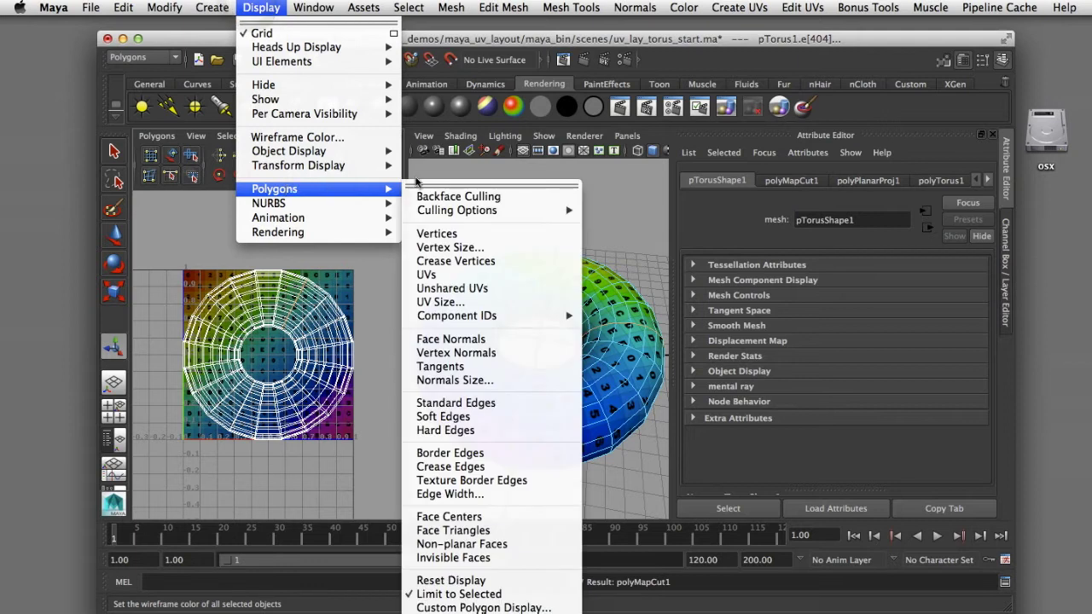
left_click(458, 481)
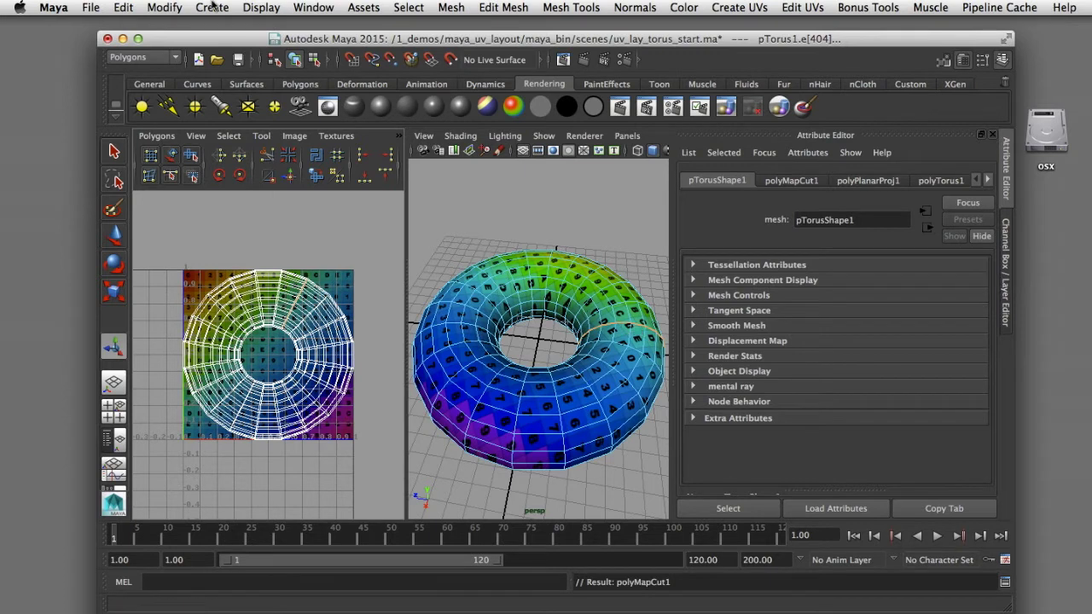
left_click(254, 7)
mouse_move(281, 188)
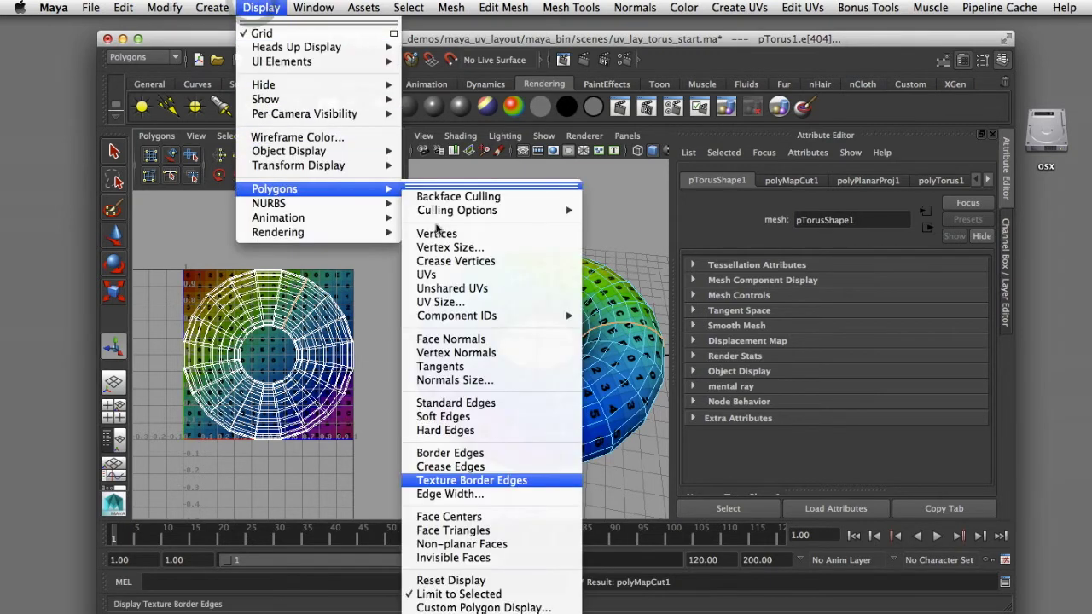
left_click(439, 493)
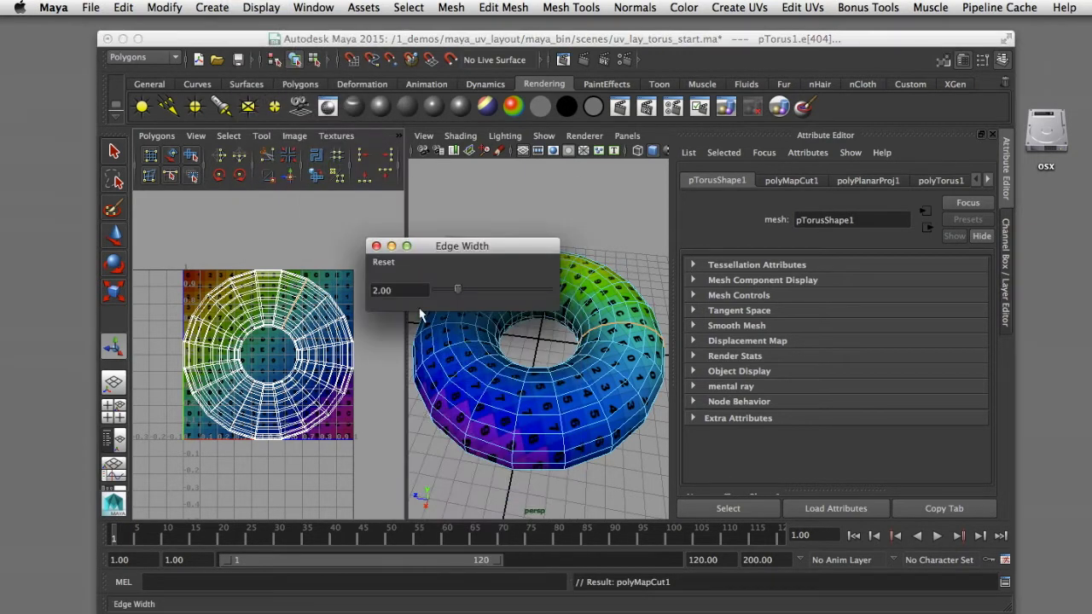
double_click(401, 290)
type("4")
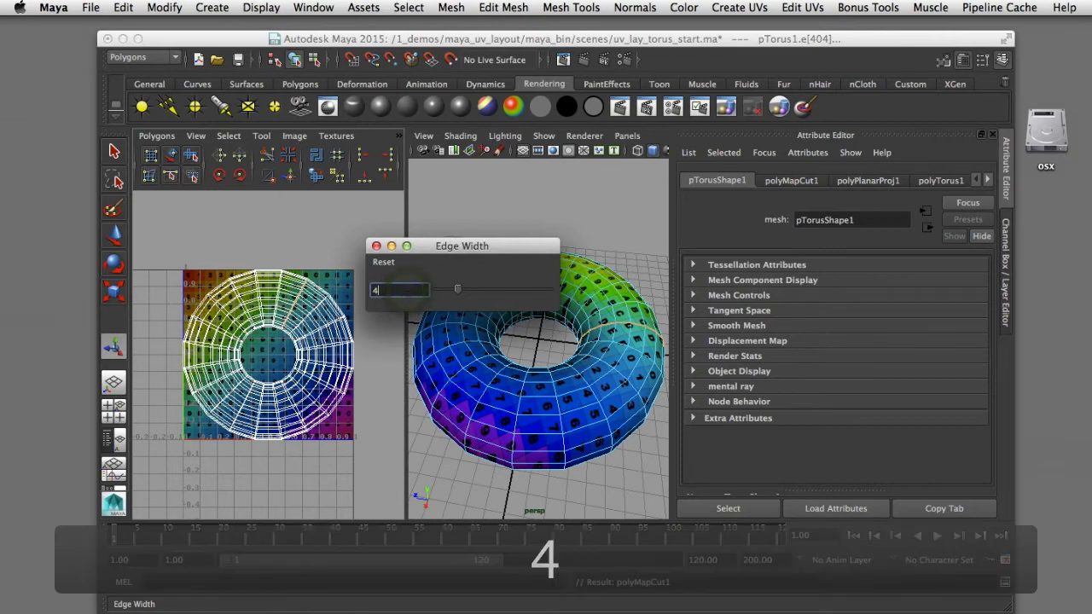
key("Return")
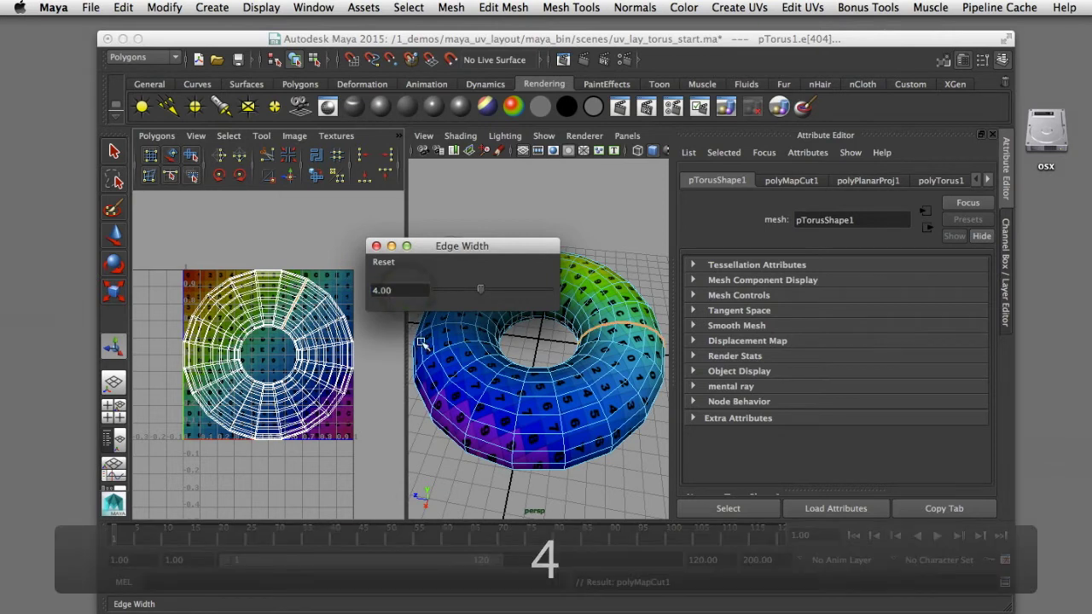
left_click(376, 246)
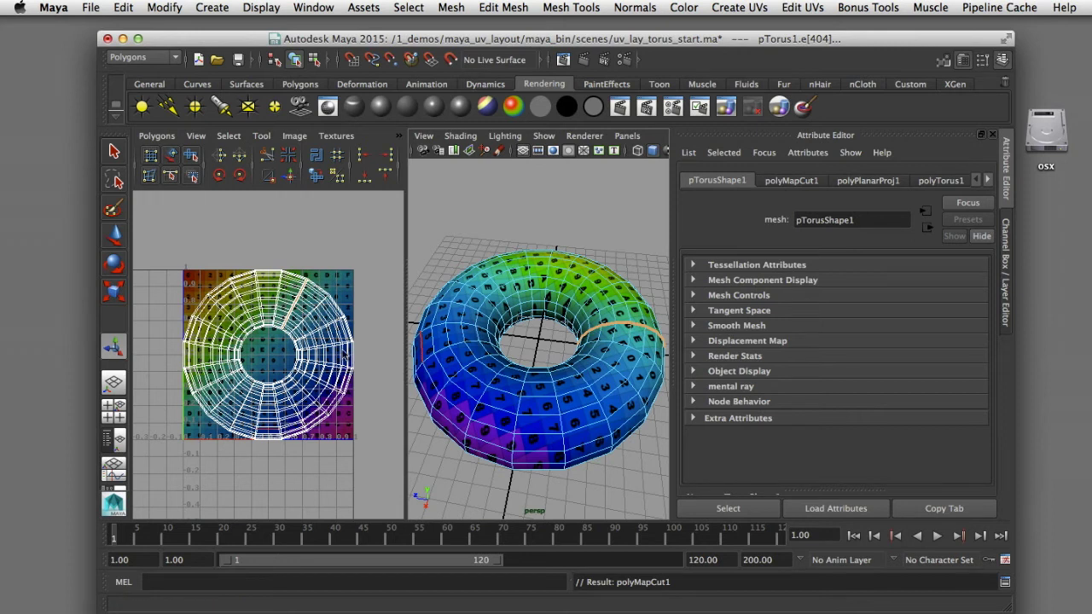
- Select all of the torus's UVs in the UV layout and unfold them with the single tube cut
right_click_drag(362, 357, 390, 345)
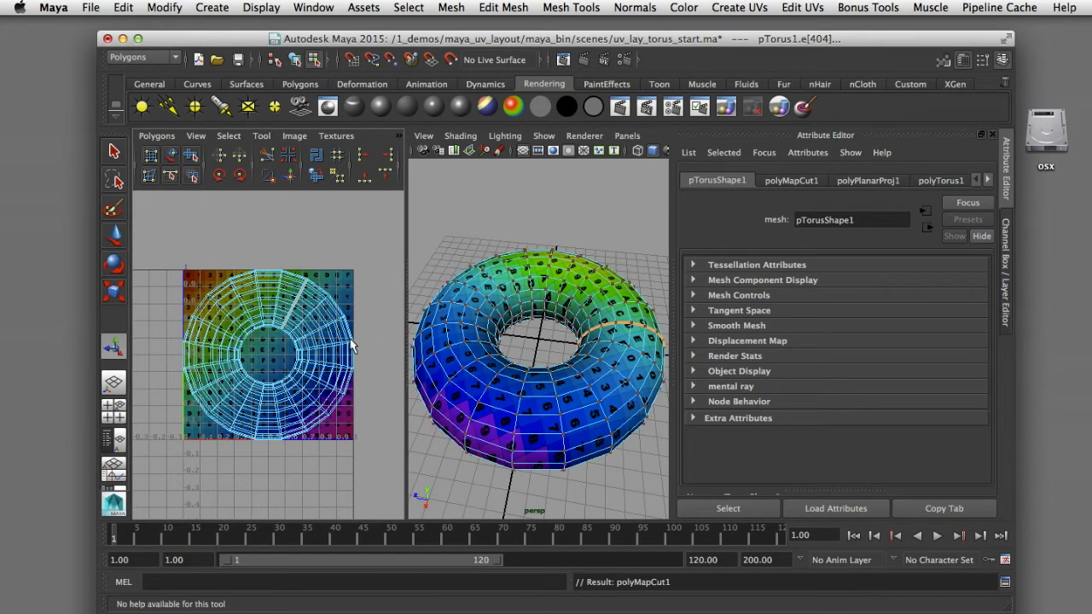
left_click_drag(190, 294, 377, 482)
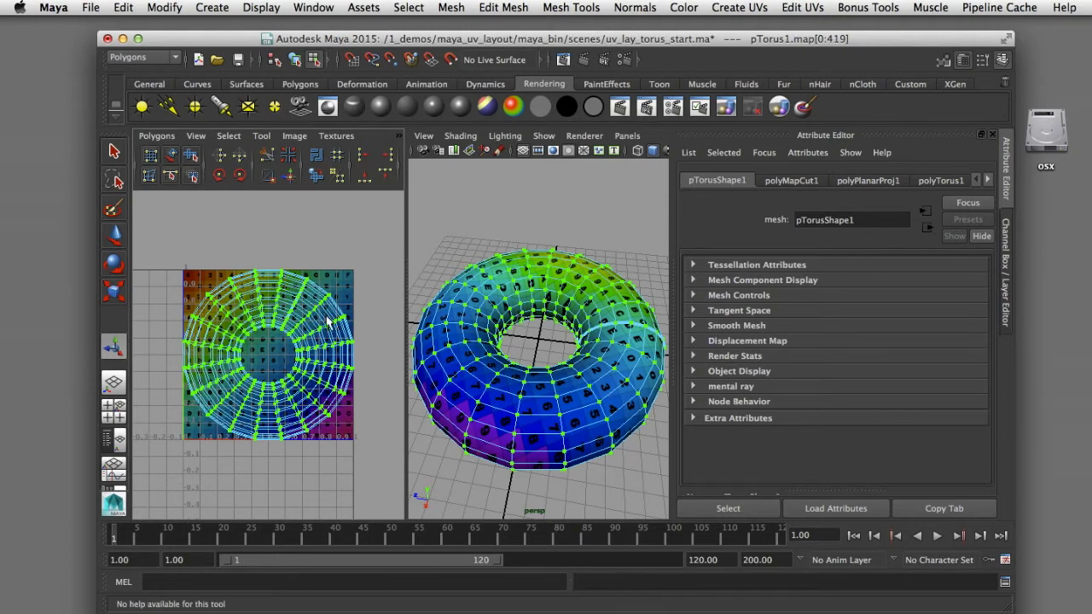
left_click(802, 7)
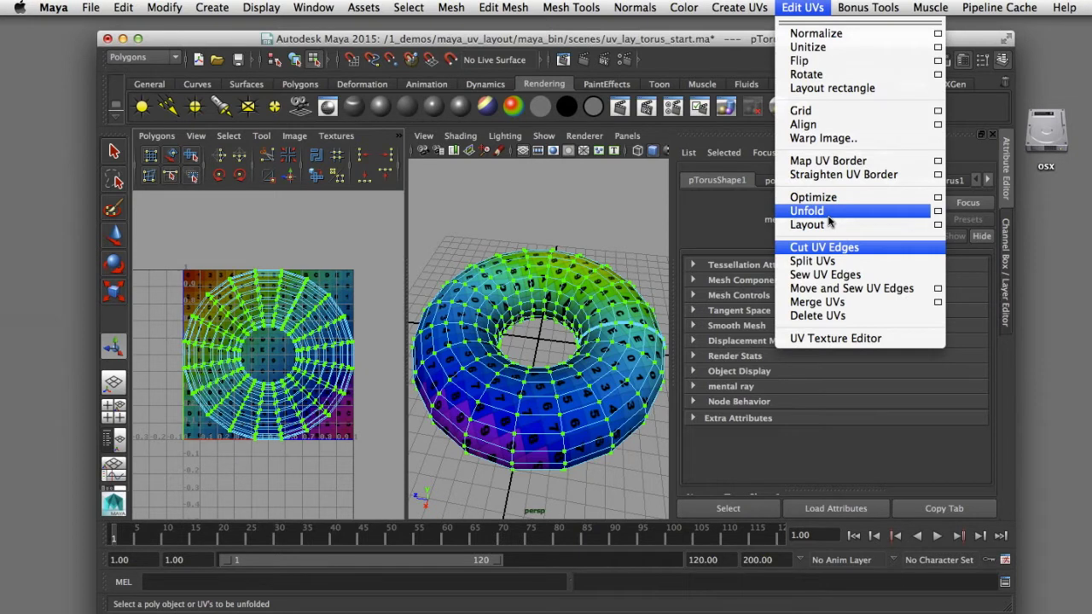
left_click(807, 211)
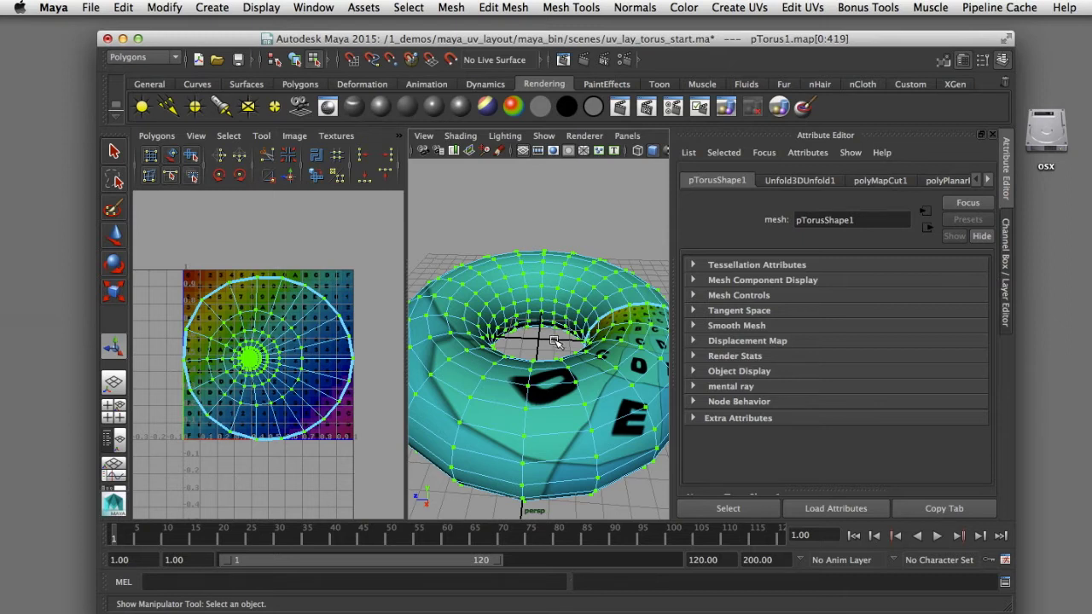
- Select the horizontal edge loop around the torus's inner hole and cut the UVs along it
left_click_drag(552, 341, 576, 322, "alt")
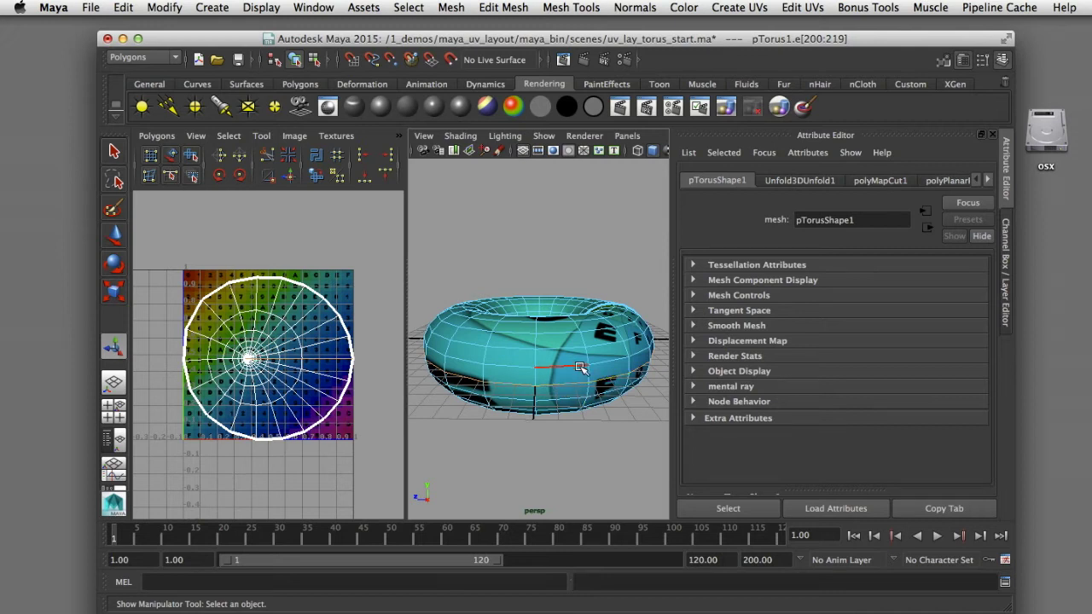
left_click_drag(579, 367, 529, 332, "alt")
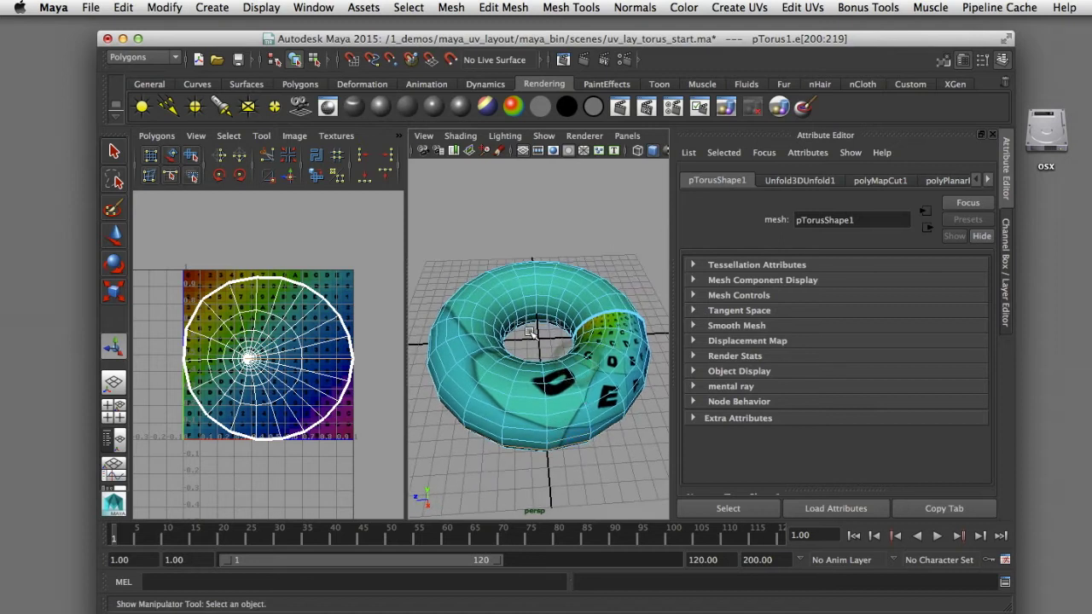
mouse_move(554, 346)
right_mouse_down("alt")
mouse_move(578, 346)
mouse_move(554, 342)
right_mouse_up("alt")
left_click_drag(551, 339, 550, 336, "alt")
double_click(547, 298)
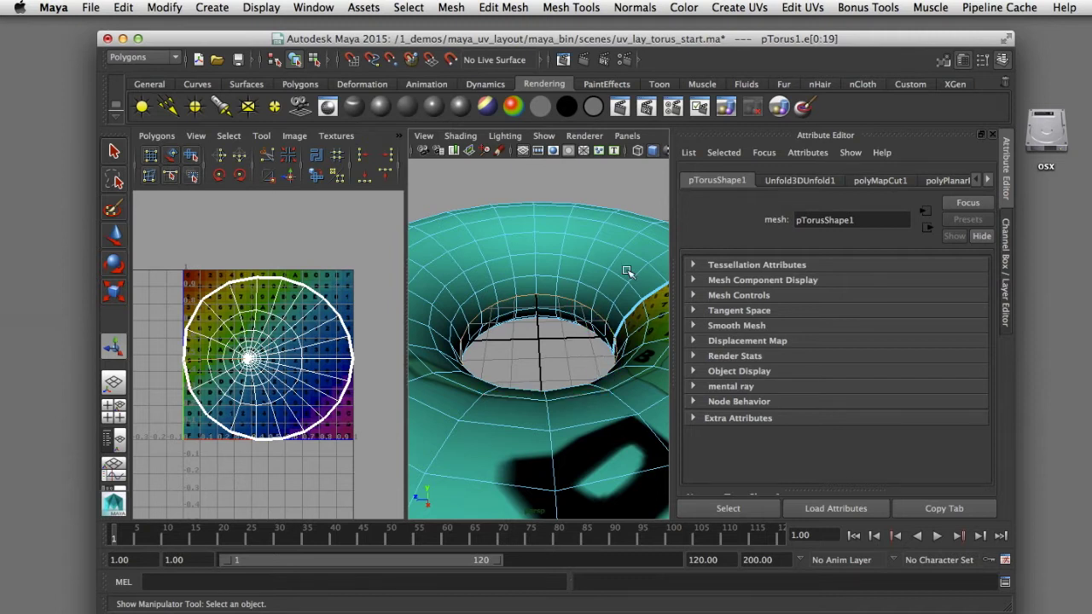
left_click(802, 7)
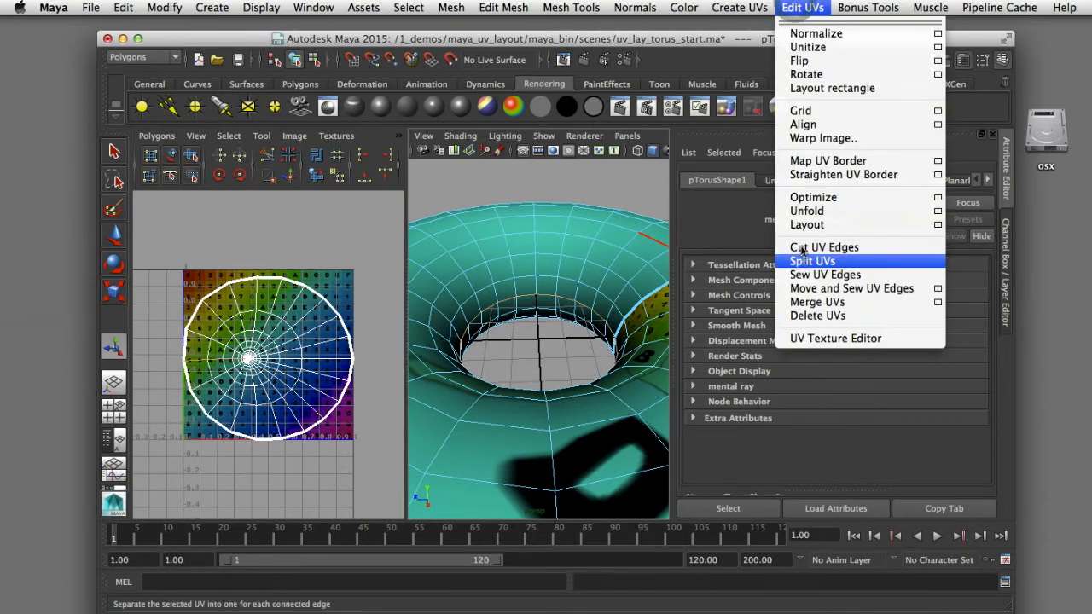
left_click(643, 193)
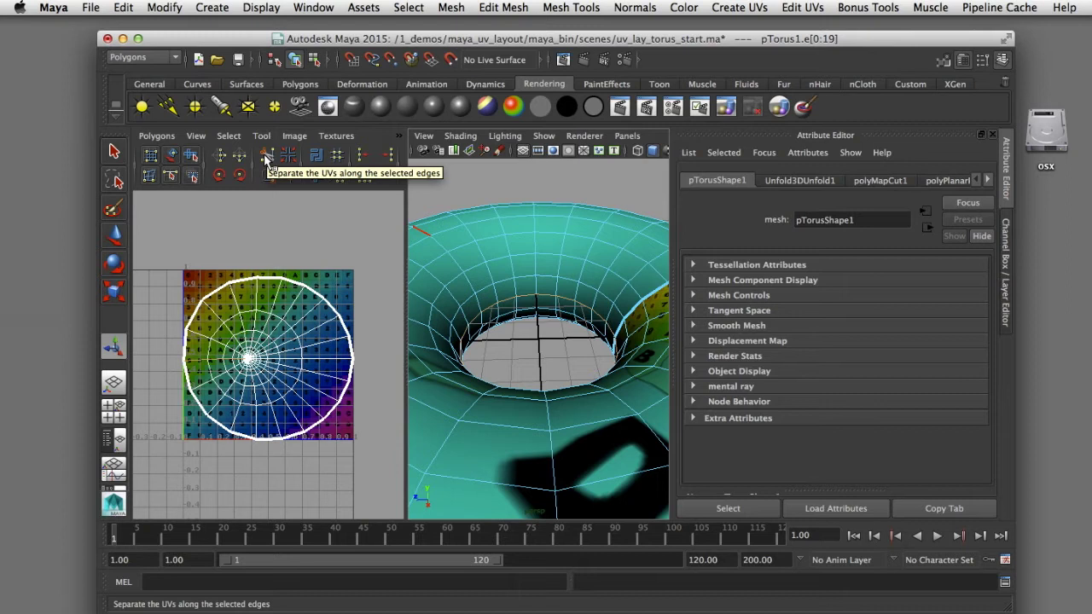
left_click(266, 158)
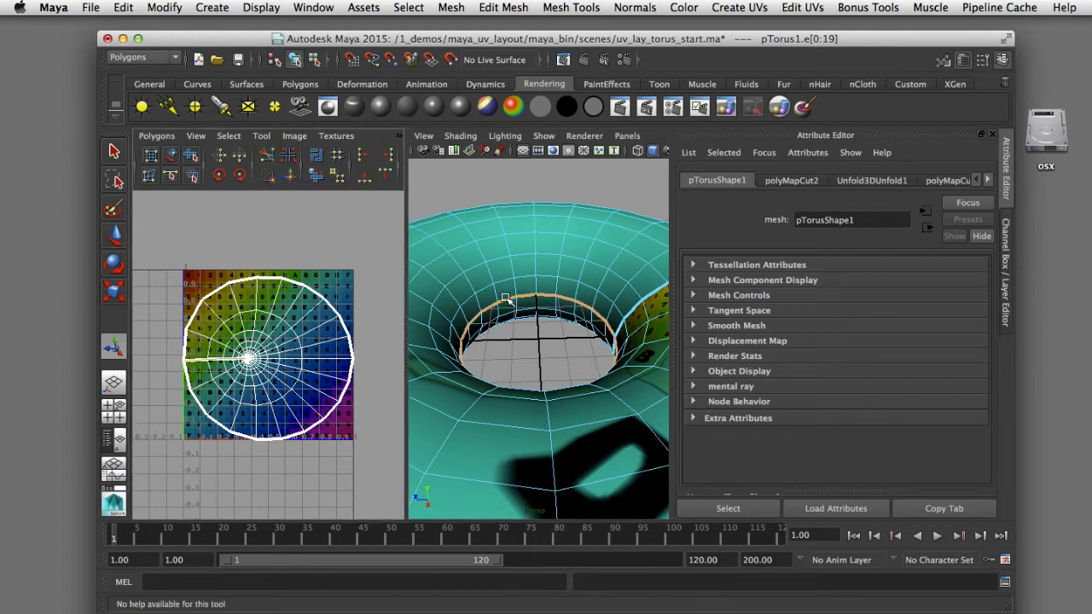
- Select all UVs in the layout and unfold the torus using both cut seams
key("t")
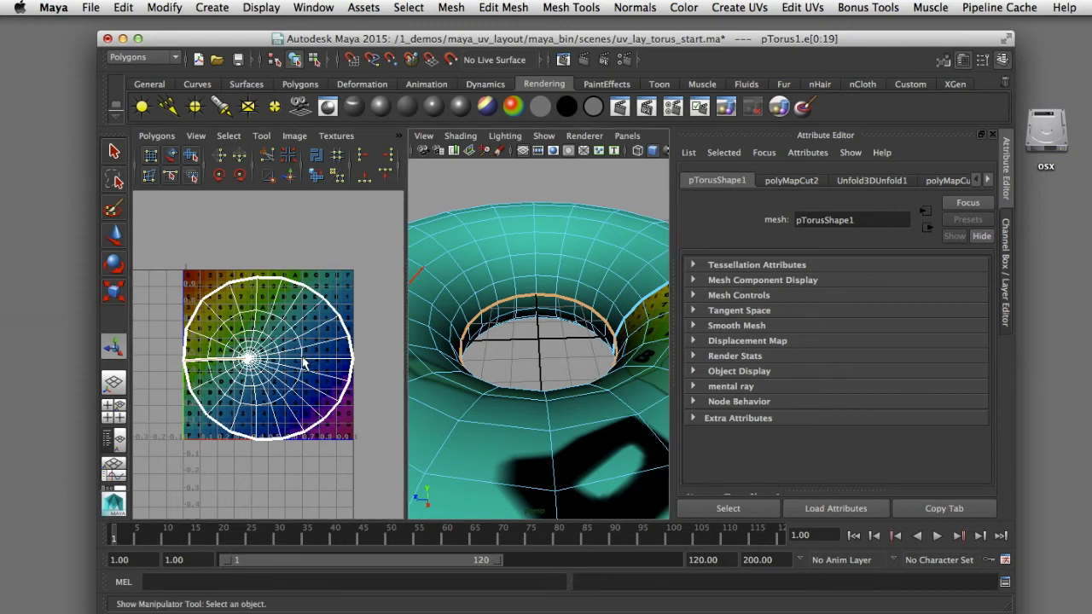
right_click(304, 362)
right_click_drag(304, 362, 329, 357)
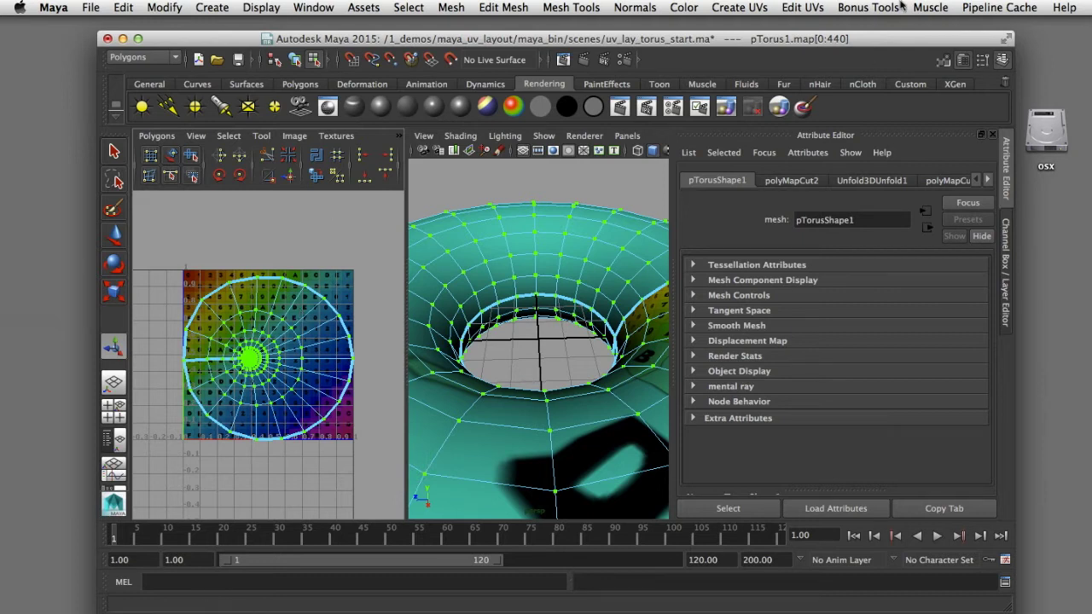
left_click(804, 7)
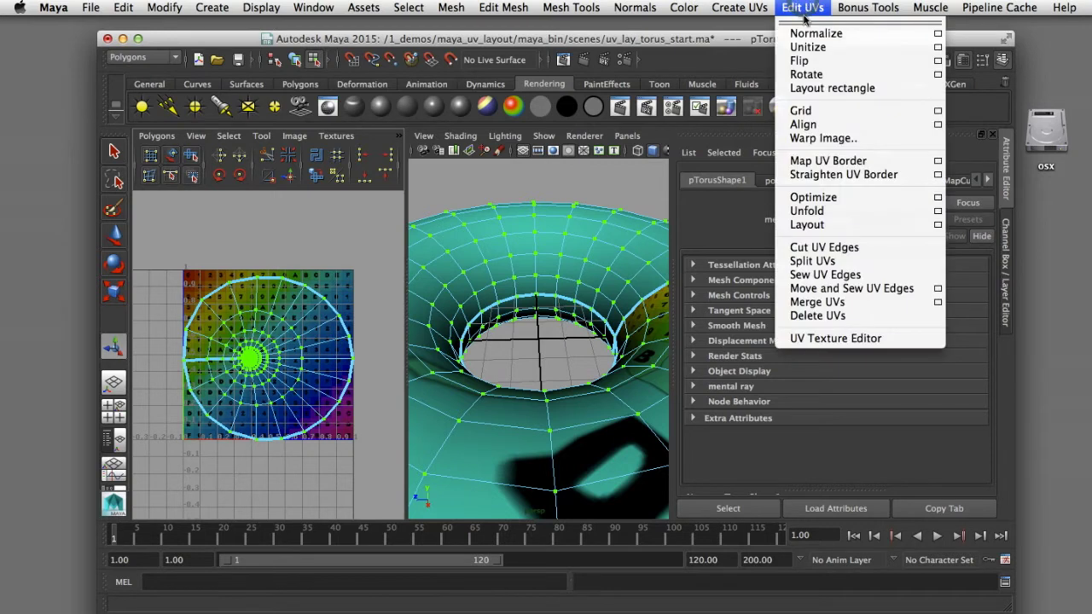
left_click(832, 213)
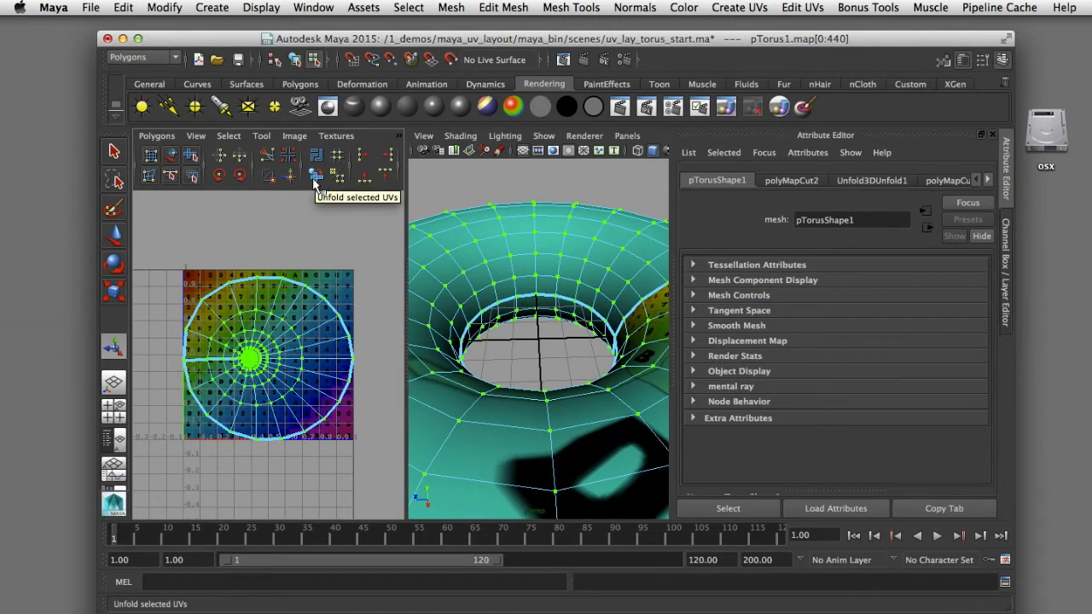
left_click(315, 177)
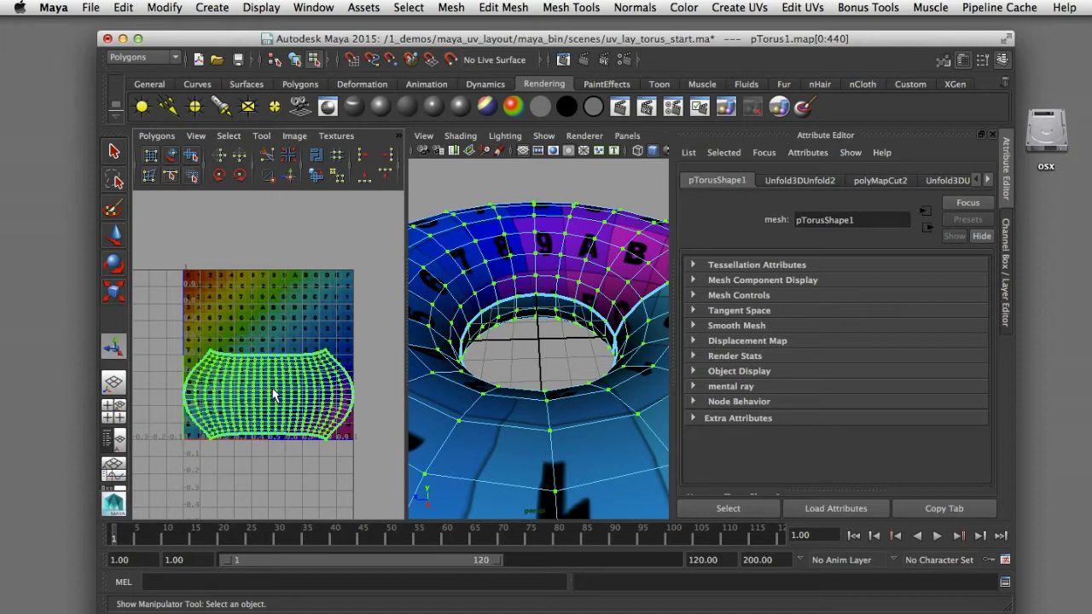
- Select a block of UVs in the middle of the unfolded shell and examine the texture and seams on the torus
left_click_drag(235, 376, 298, 420)
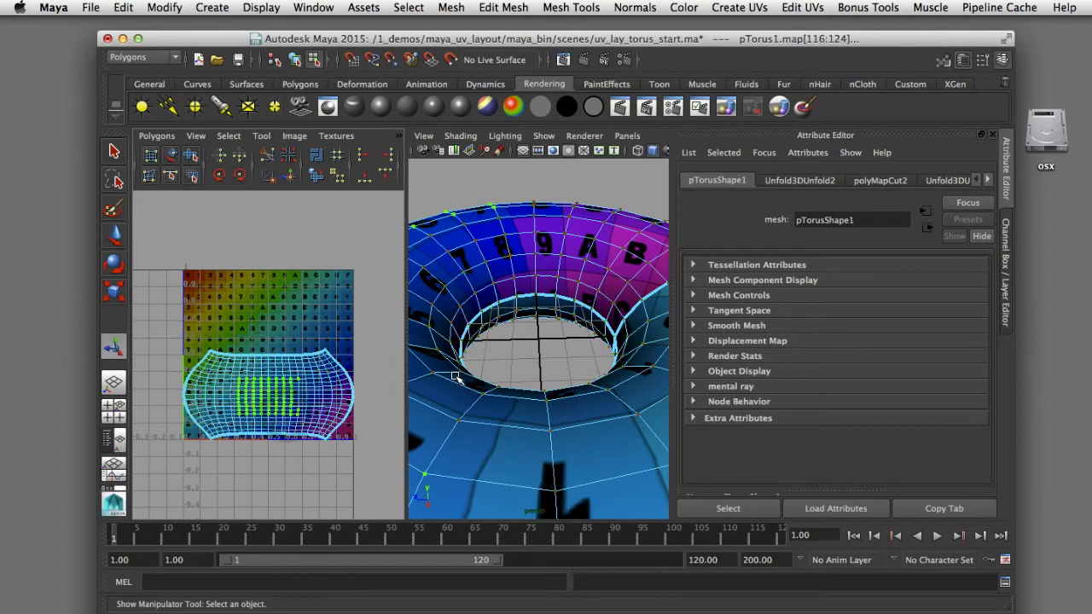
left_click_drag(509, 384, 490, 349, "alt")
right_click_drag(490, 350, 541, 350, "alt")
left_click_drag(541, 351, 617, 402, "alt")
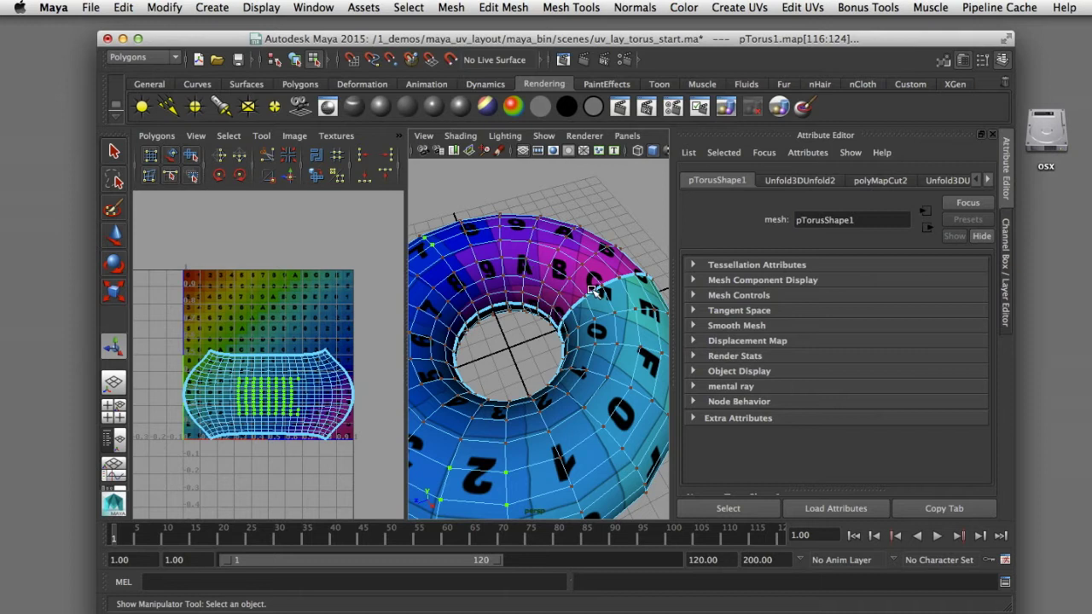
- Try moving a single UV inside the shell's upper-right area without soft selection, and undo the move
double_click(587, 260)
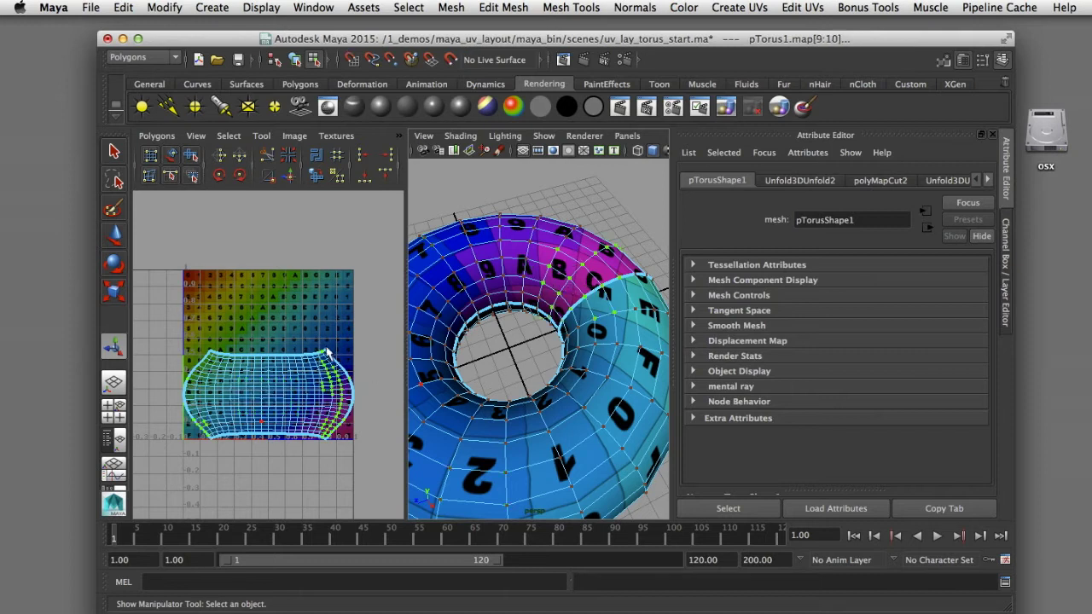
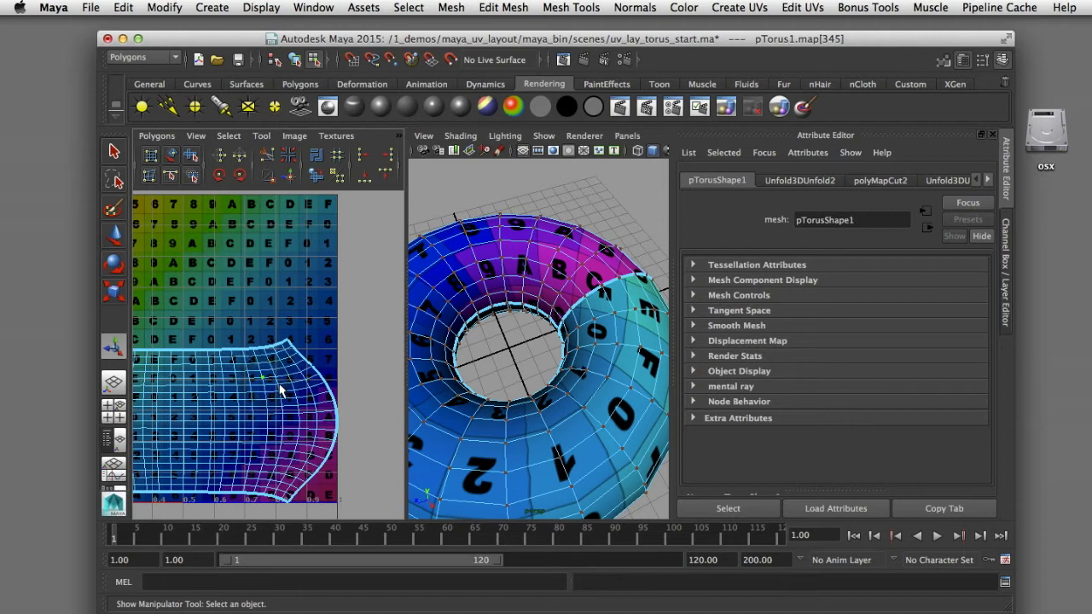
key("w")
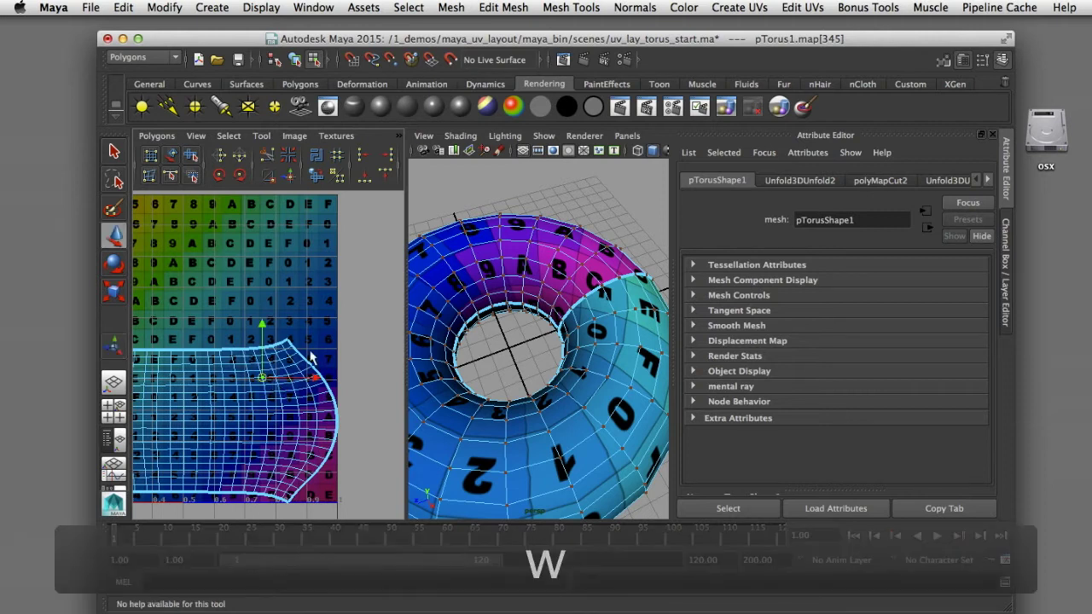
mouse_move(336, 341)
middle_mouse_down()
mouse_move(355, 275)
mouse_move(302, 383)
mouse_move(346, 339)
mouse_move(326, 334)
mouse_move(346, 337)
middle_mouse_up()
key("z")
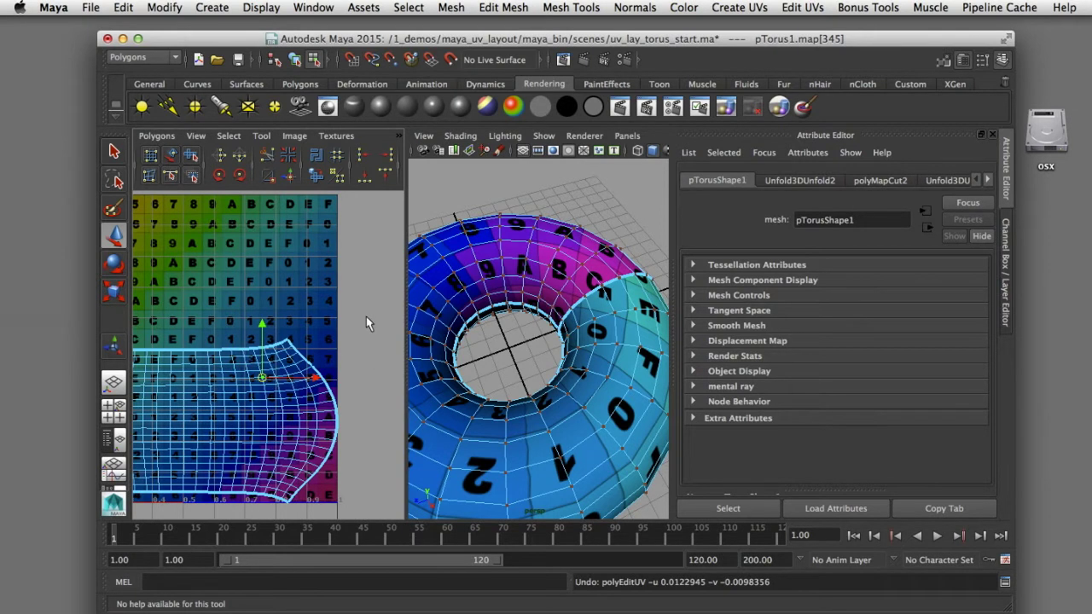
- Enable soft selection and shift the UV horizontally toward the shell's middle, undoing the extra vertical adjustment
key("b")
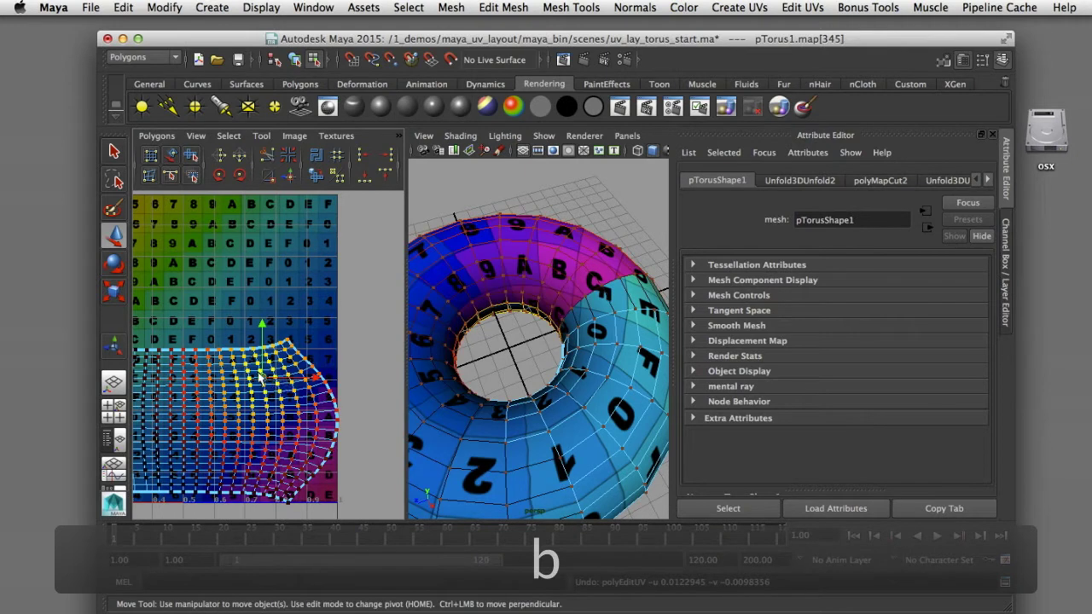
left_click_drag(262, 378, 260, 379)
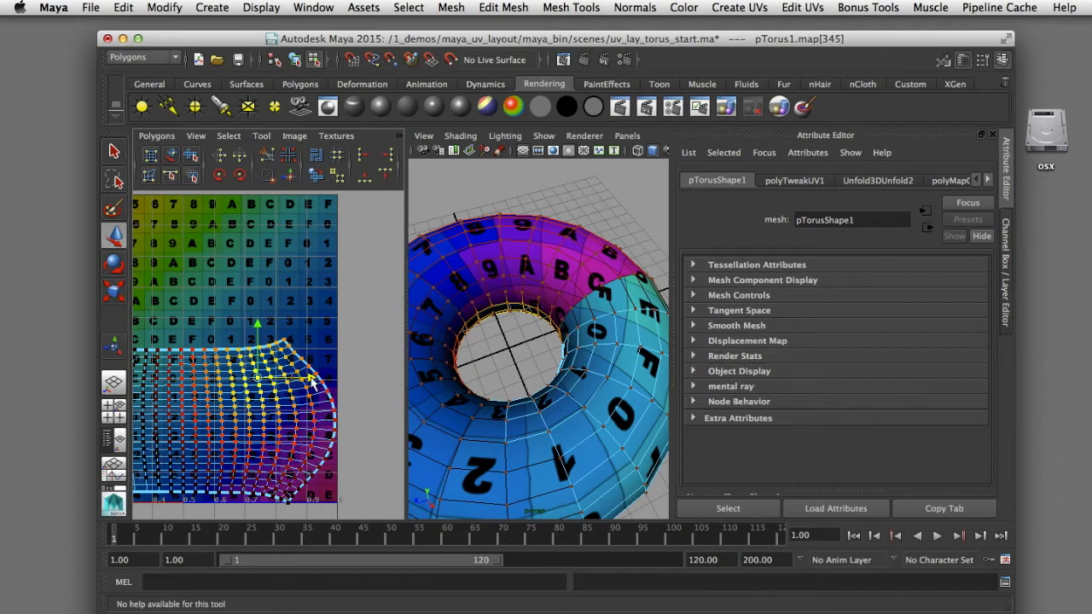
left_click_drag(298, 384, 270, 384)
mouse_move(233, 324)
left_mouse_down()
mouse_move(241, 281)
mouse_move(237, 329)
left_mouse_up()
key("z")
- Pull the shell's upper-right corner UV outward toward the texture corner with soft selection, and turn soft selection off
key("b")
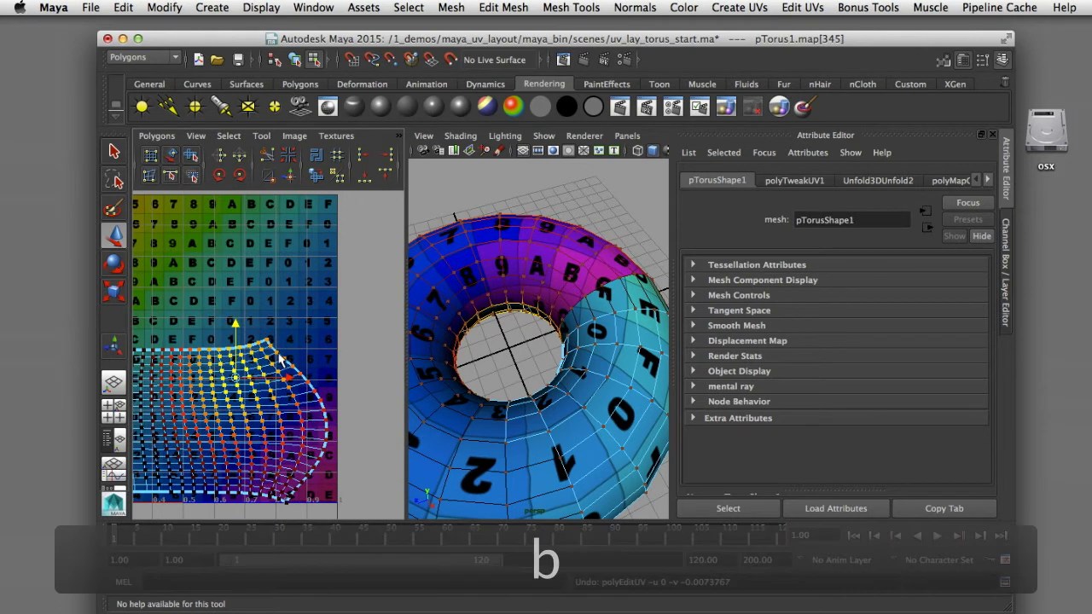
left_click_drag(300, 343, 350, 348)
left_click(266, 340)
left_click_drag(294, 285, 295, 304)
left_click_drag(321, 298, 320, 294)
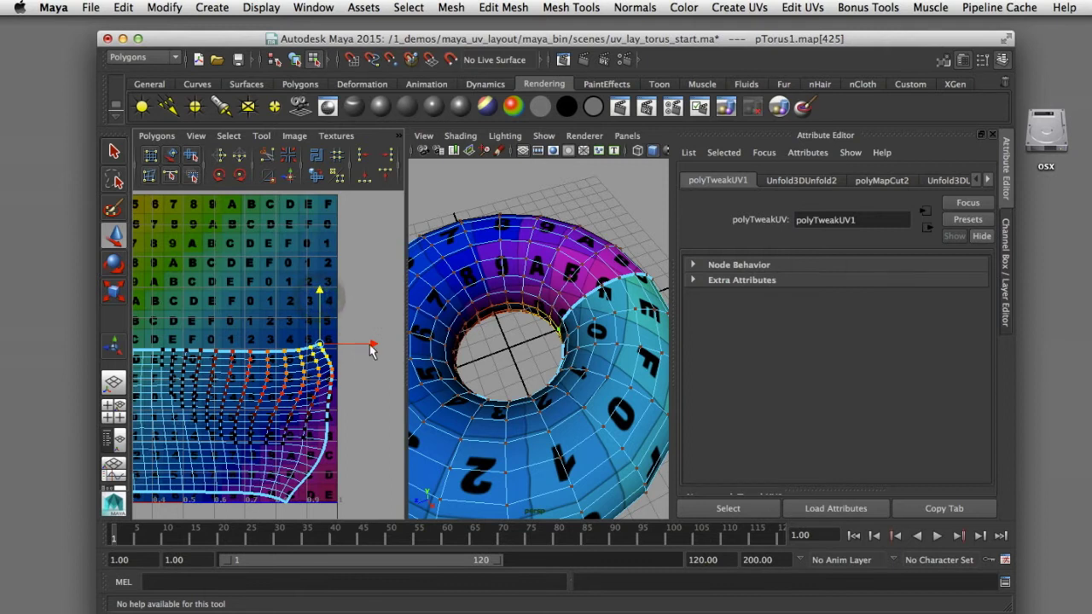
left_click_drag(369, 345, 368, 345)
key("b")
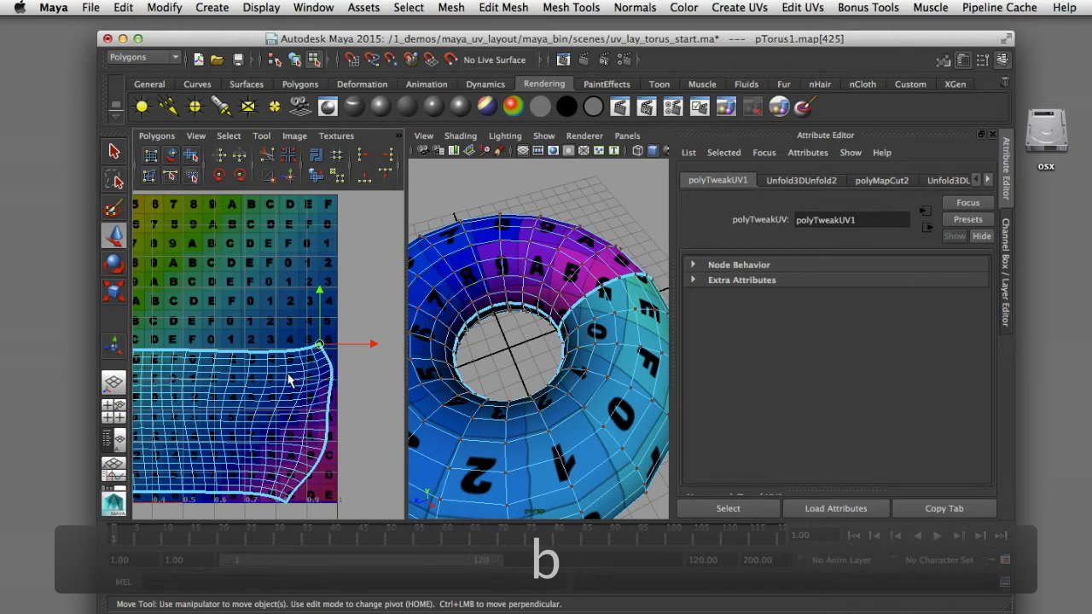
- Pick several UVs inside the shell and toggle soft selection to examine its falloff, leaving nothing selected
left_click(285, 385)
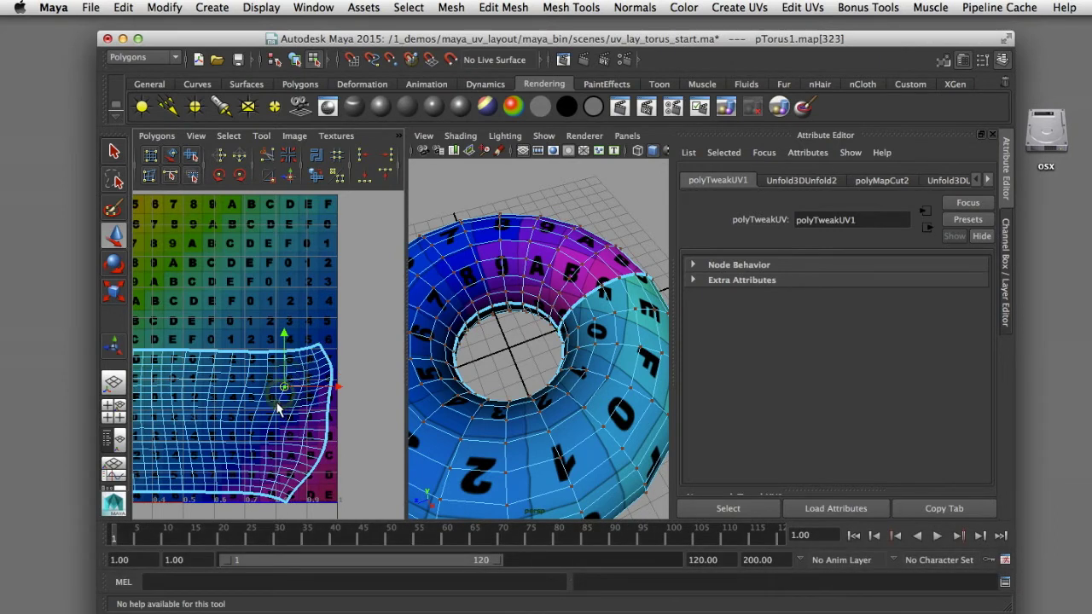
left_click(278, 402)
key("b")
key("b")
key("b")
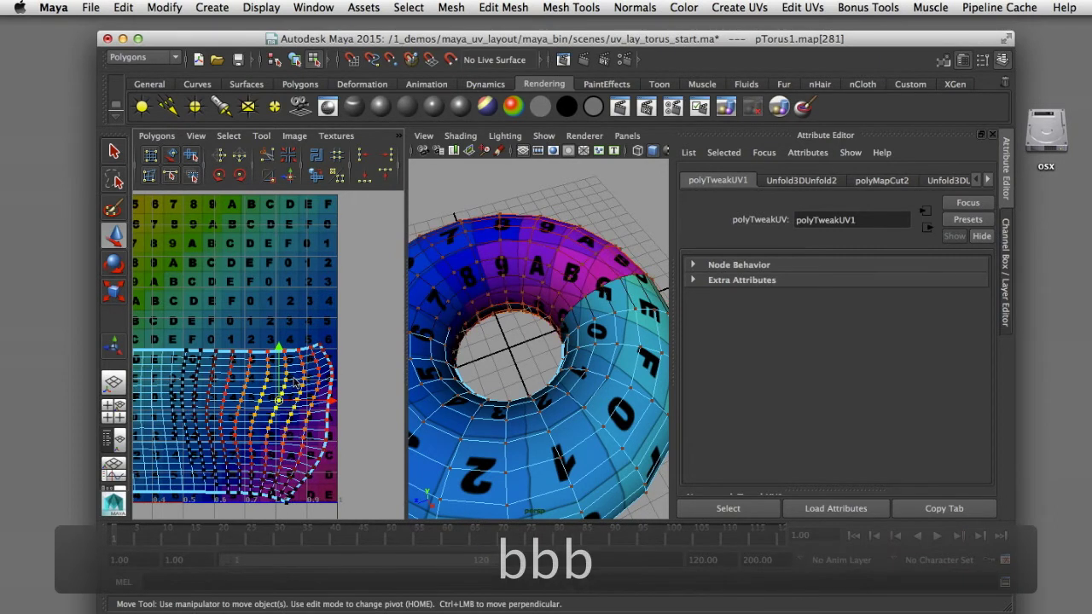
key("b")
left_click(301, 358)
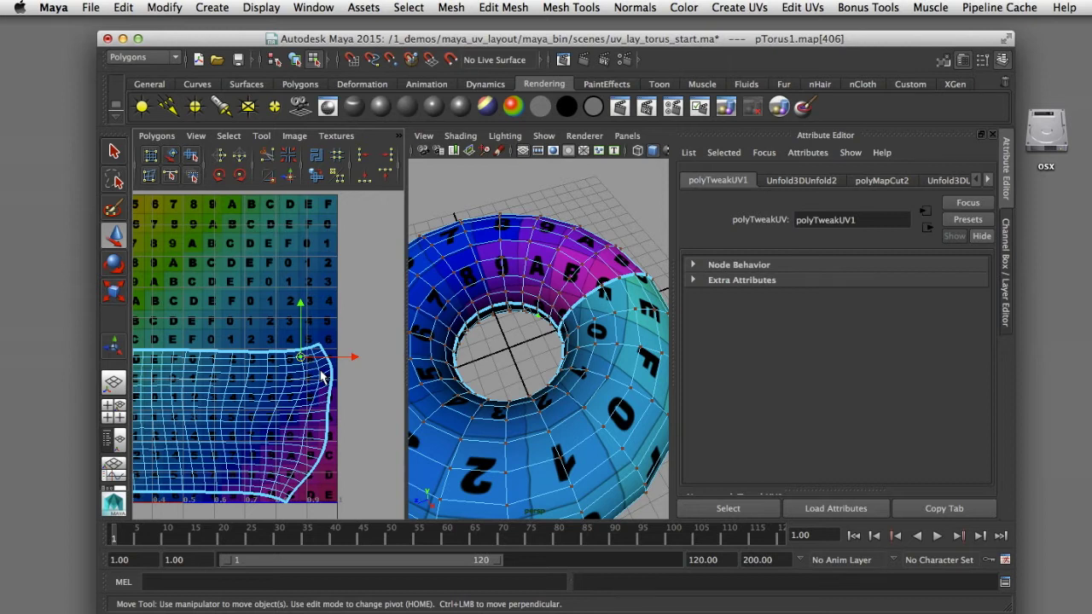
left_click(365, 381)
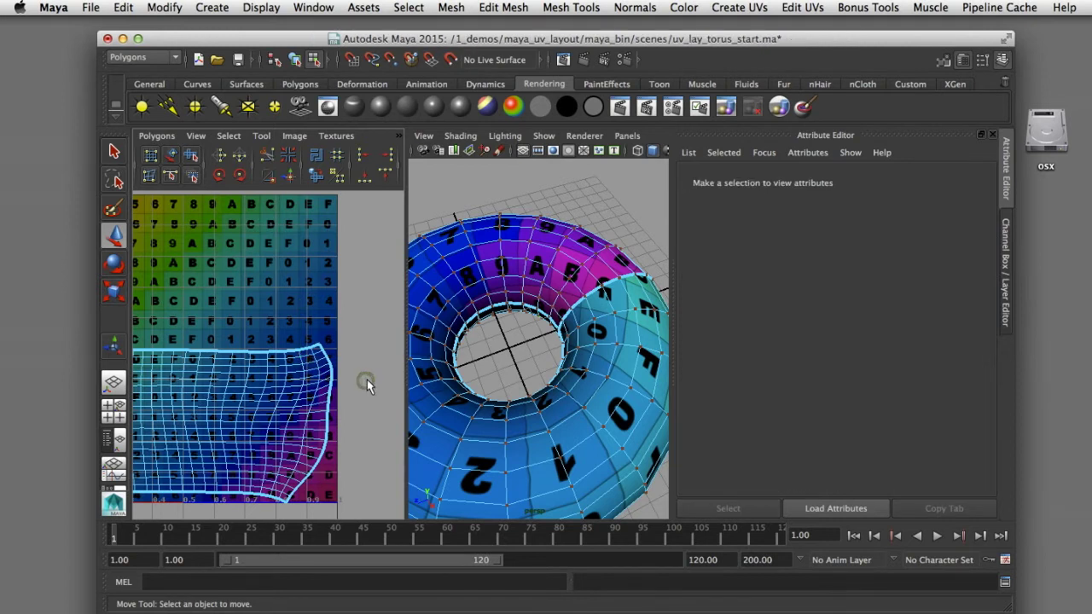
- Select all UVs of the torus shell and normalize them to fill the 0 to 1 texture space
middle_click_drag(366, 382, 373, 372, "alt")
right_click_drag(373, 372, 295, 368, "alt")
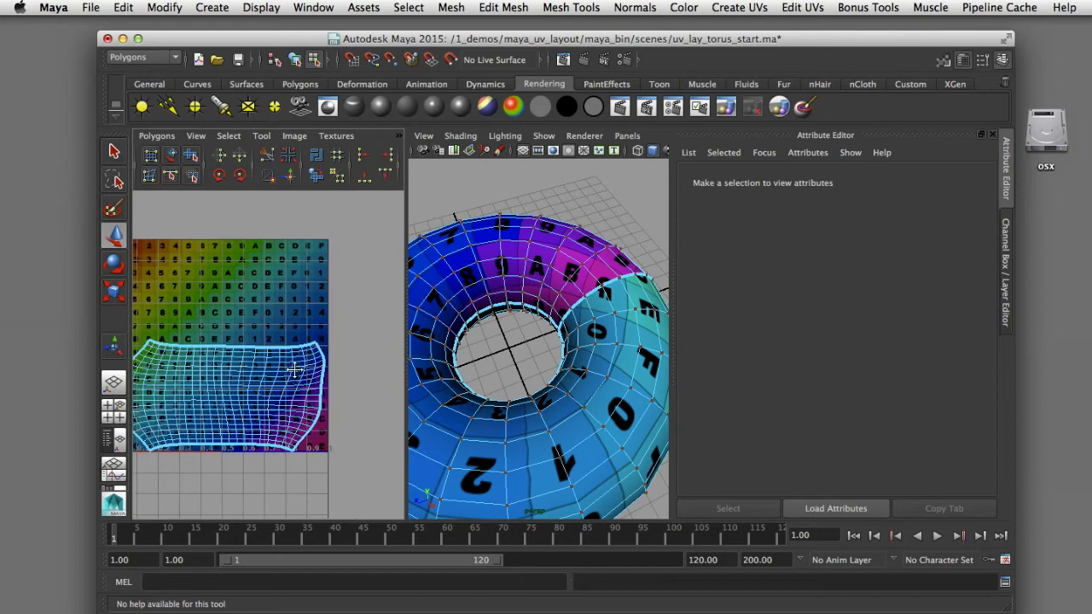
middle_click_drag(295, 368, 348, 374, "alt")
right_click_drag(351, 380, 329, 356, "alt")
left_click_drag(157, 319, 387, 460)
left_click(801, 7)
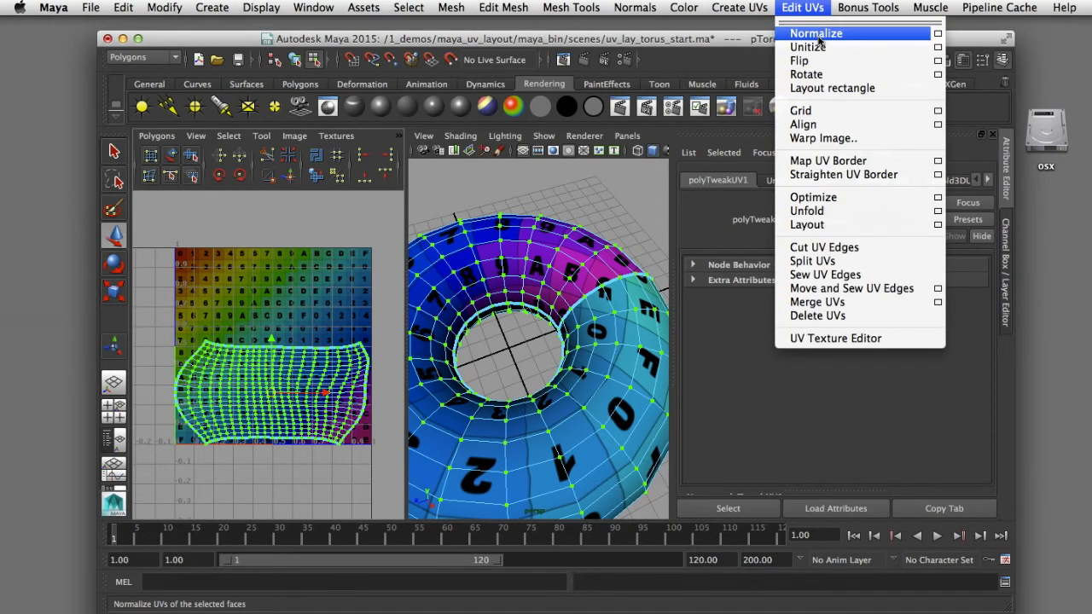
left_click(818, 36)
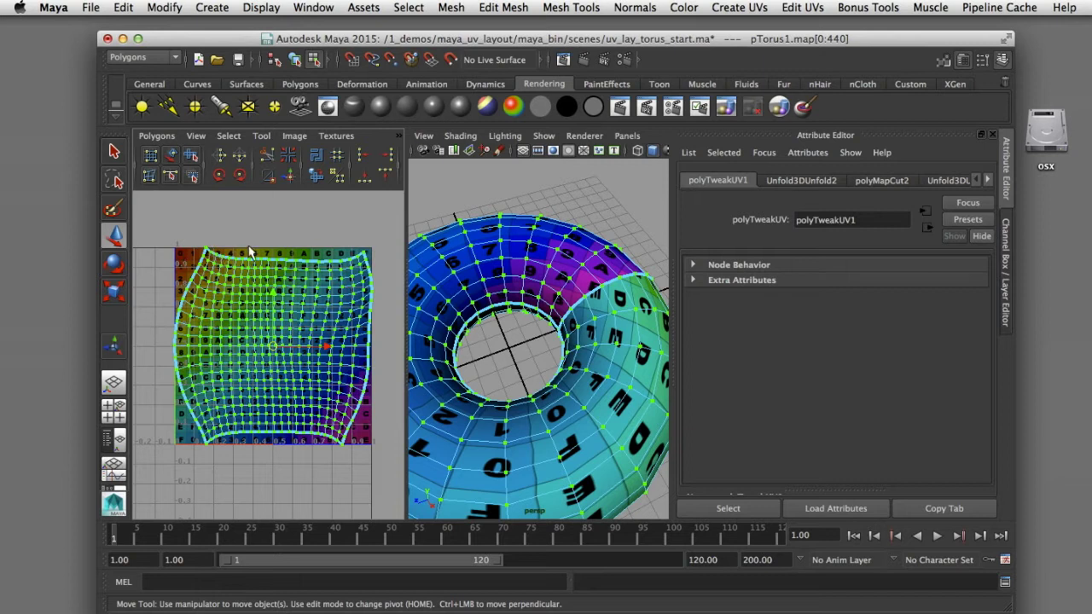
- Enlarge the UV editor view, select the shell's upper-left quarter of UVs and activate the UV Lattice Tool on them
key("space")
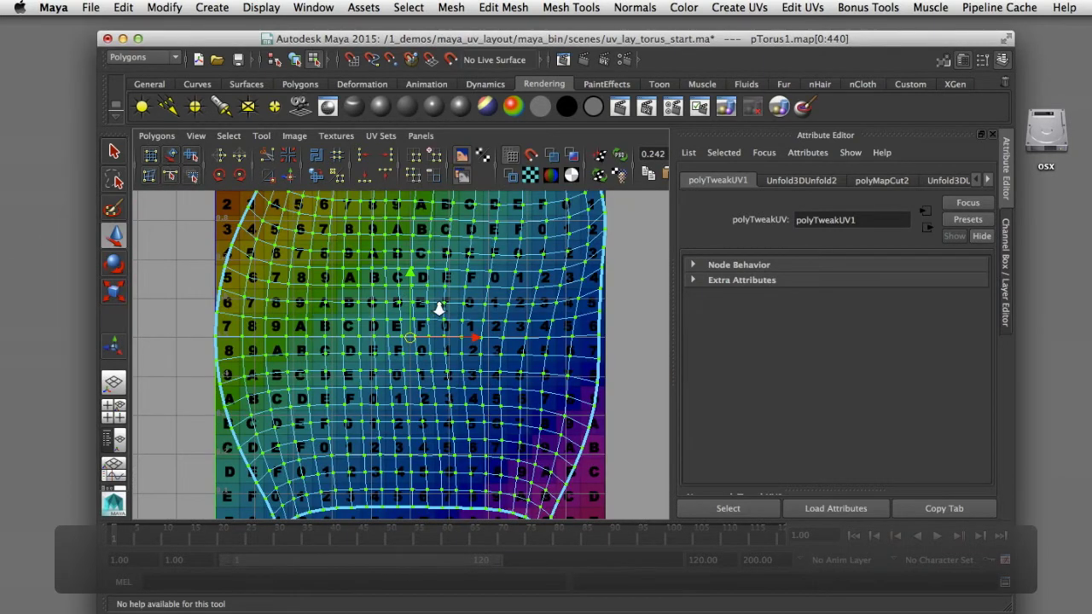
scroll(439, 309, "down", 5)
right_click_drag(382, 307, 349, 292, "alt")
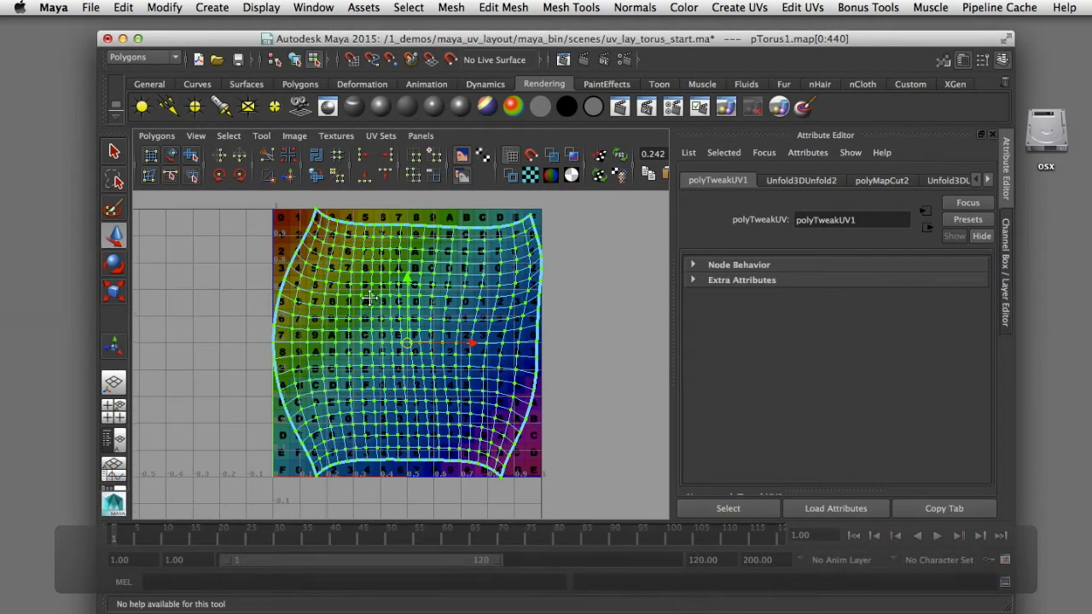
middle_click_drag(366, 290, 367, 311, "alt")
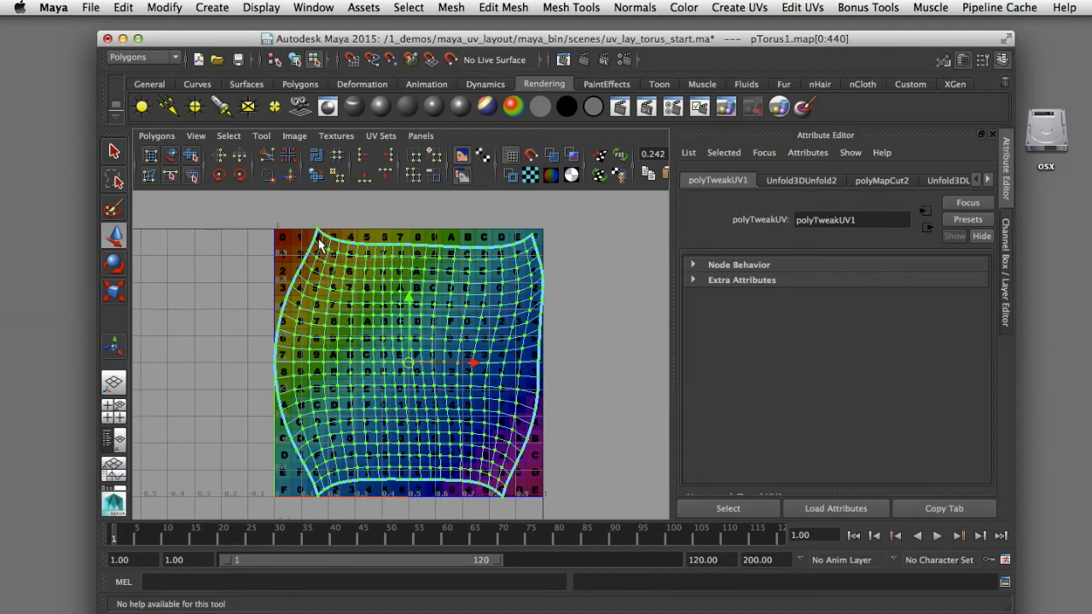
left_click_drag(248, 214, 416, 374)
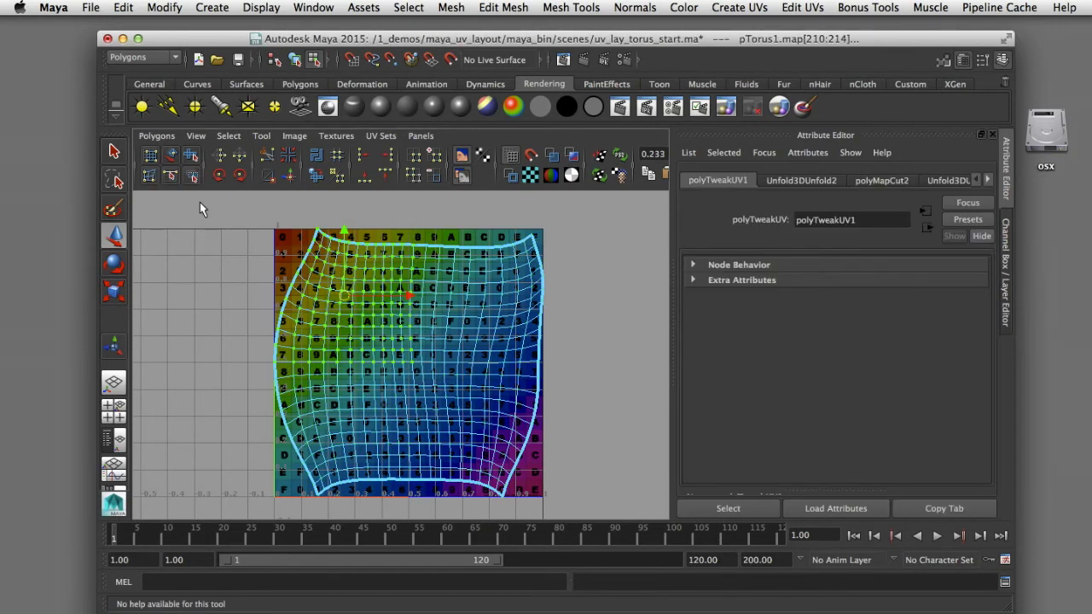
left_click(261, 136)
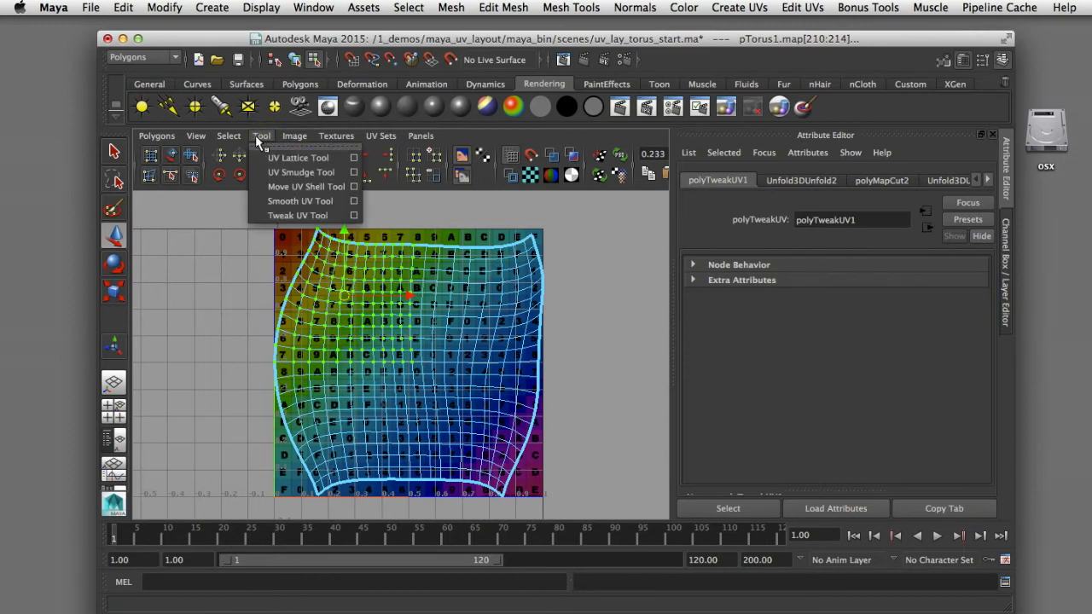
left_click(167, 203)
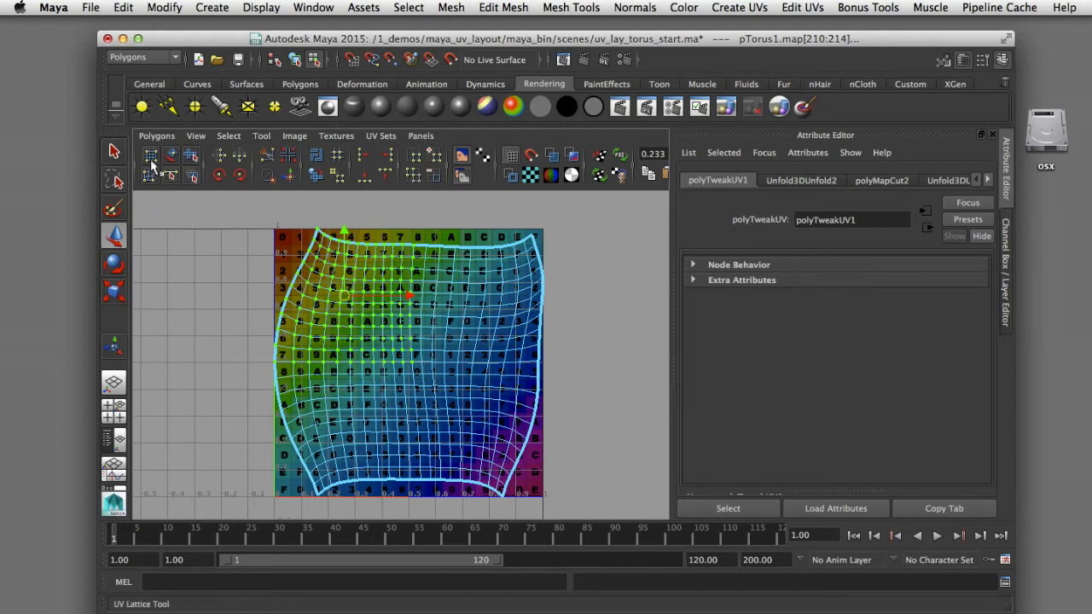
left_click(149, 157)
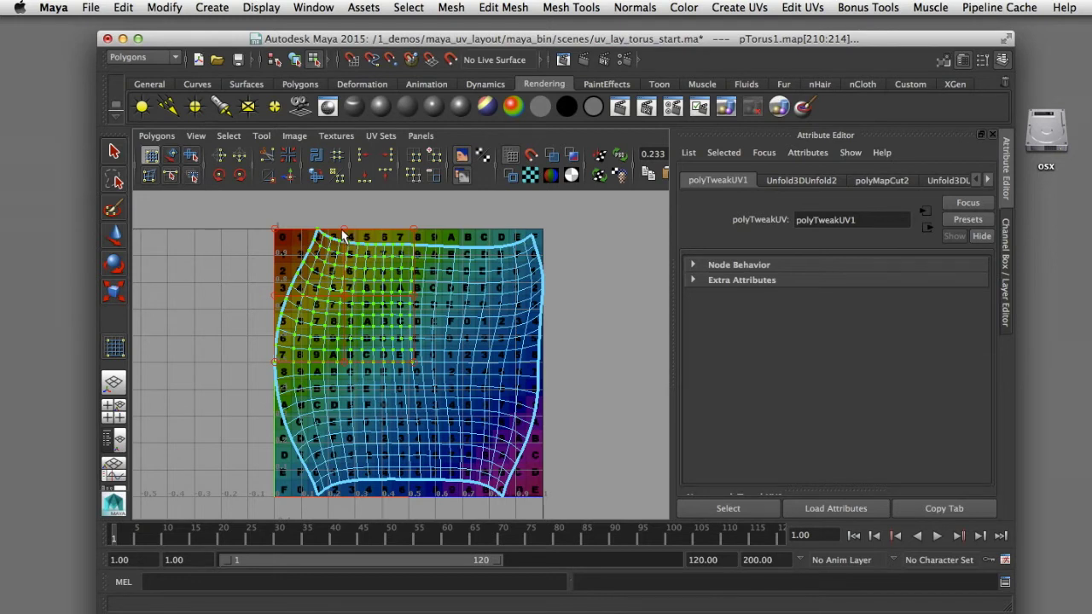
- Reshape the shell's upper-left quarter with the lattice points so its borders follow the texture's corner and edges
left_click_drag(275, 228, 200, 228)
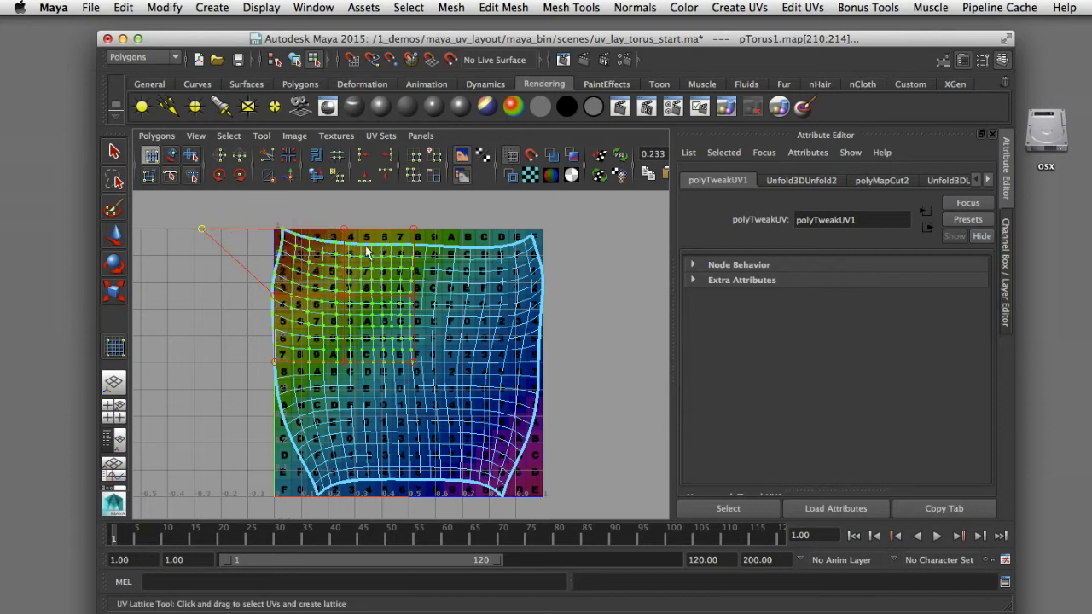
left_click_drag(370, 234, 378, 217)
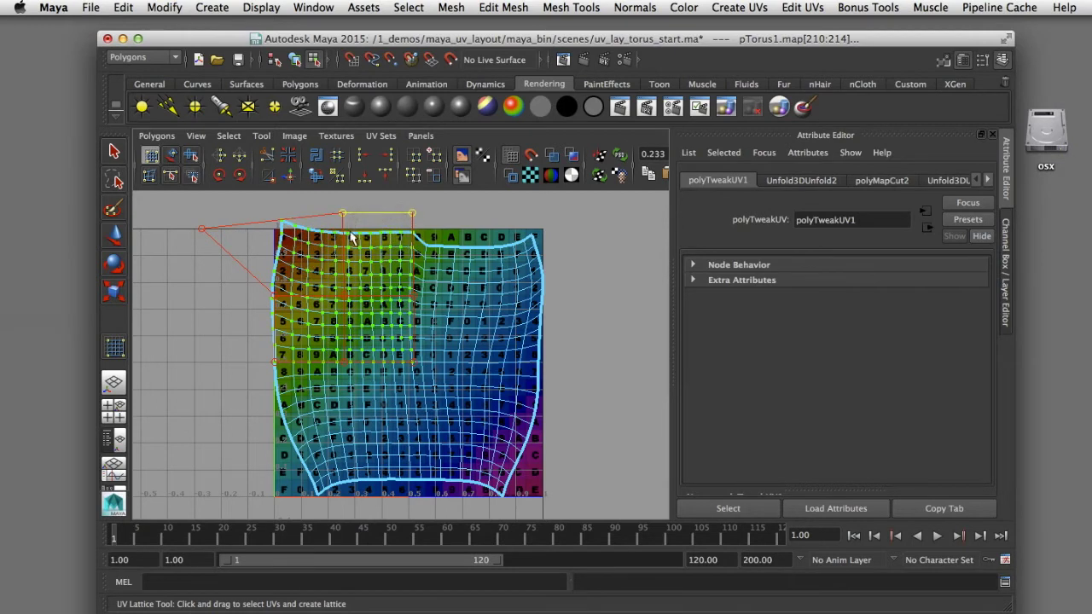
left_click_drag(200, 228, 191, 247)
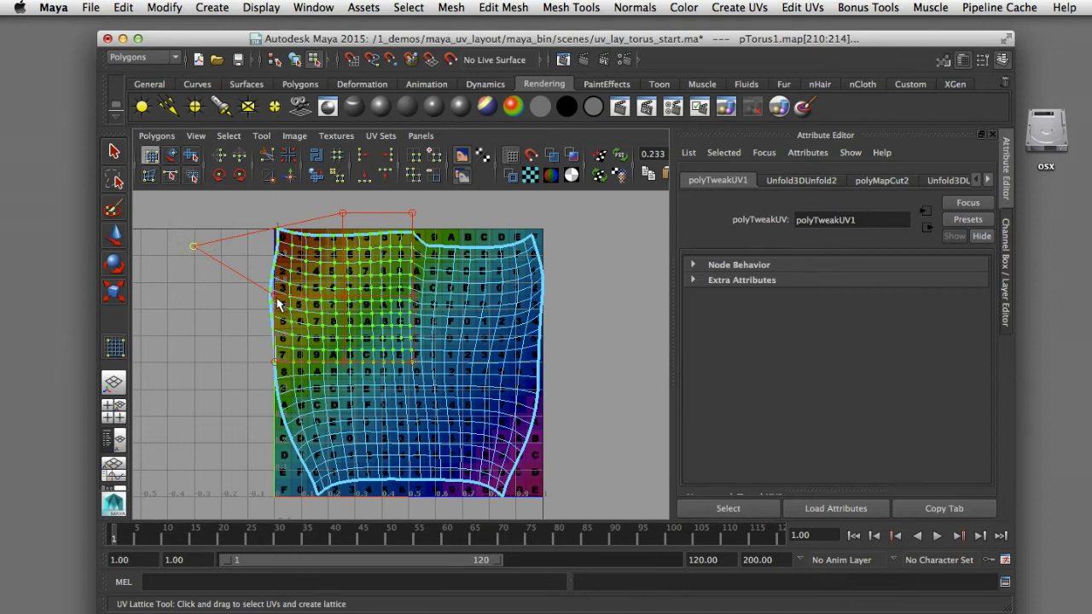
left_click_drag(278, 302, 286, 296)
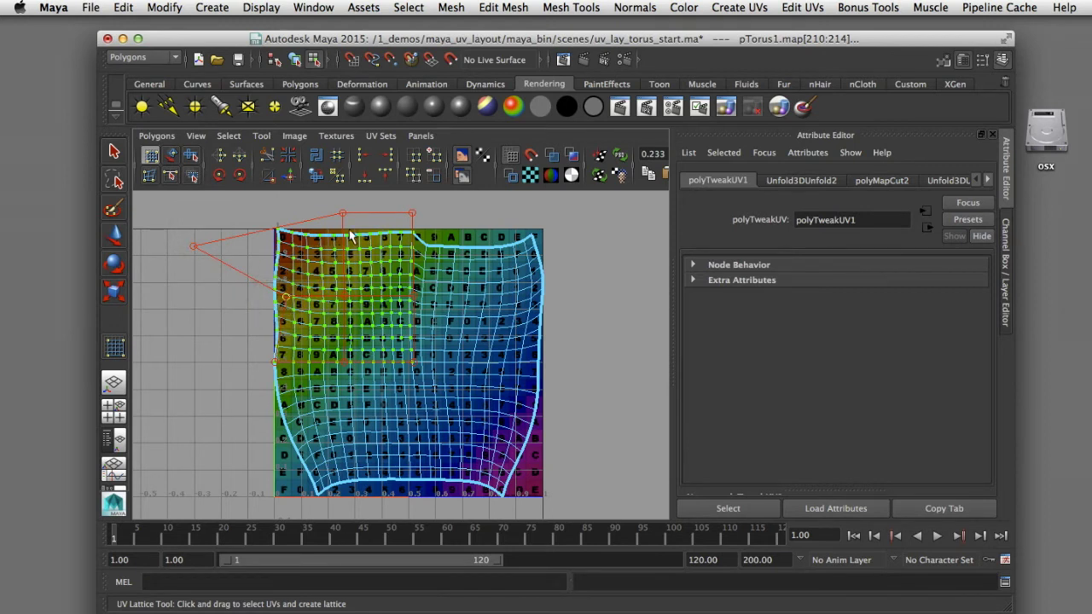
left_click_drag(342, 214, 342, 207)
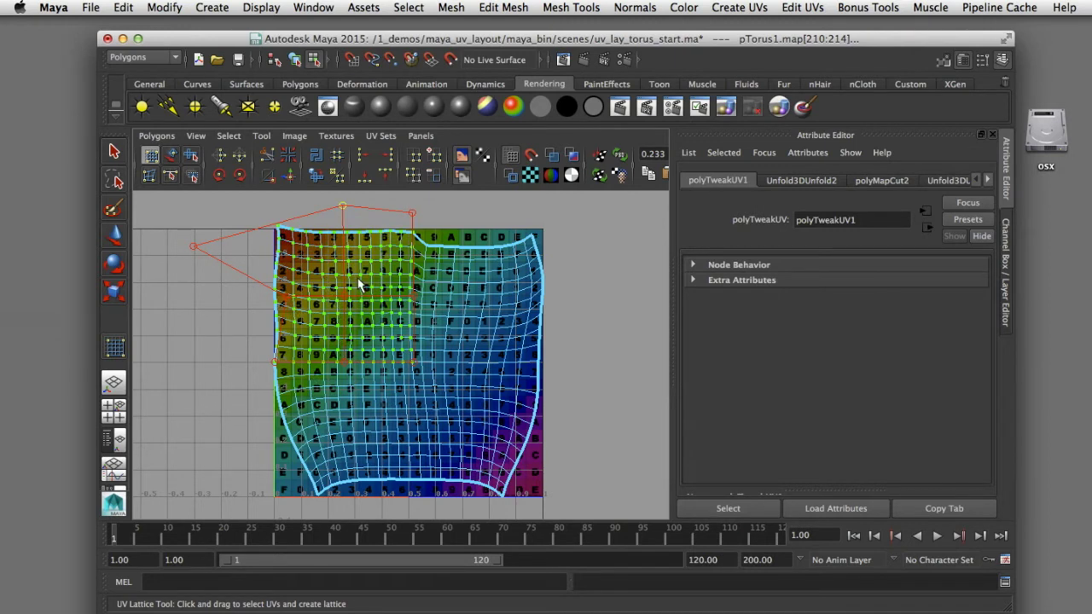
left_click(591, 287)
- Create a UV lattice on the shell's upper-right quarter and adjust its points to align the borders with the texture edges
left_click_drag(417, 208, 551, 356)
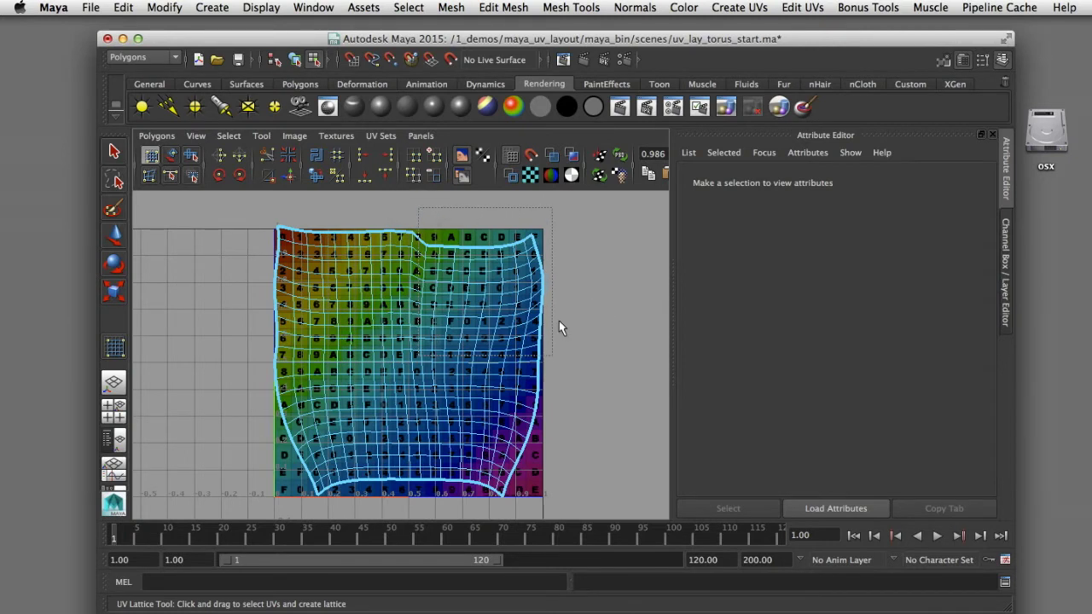
left_click_drag(543, 231, 560, 225)
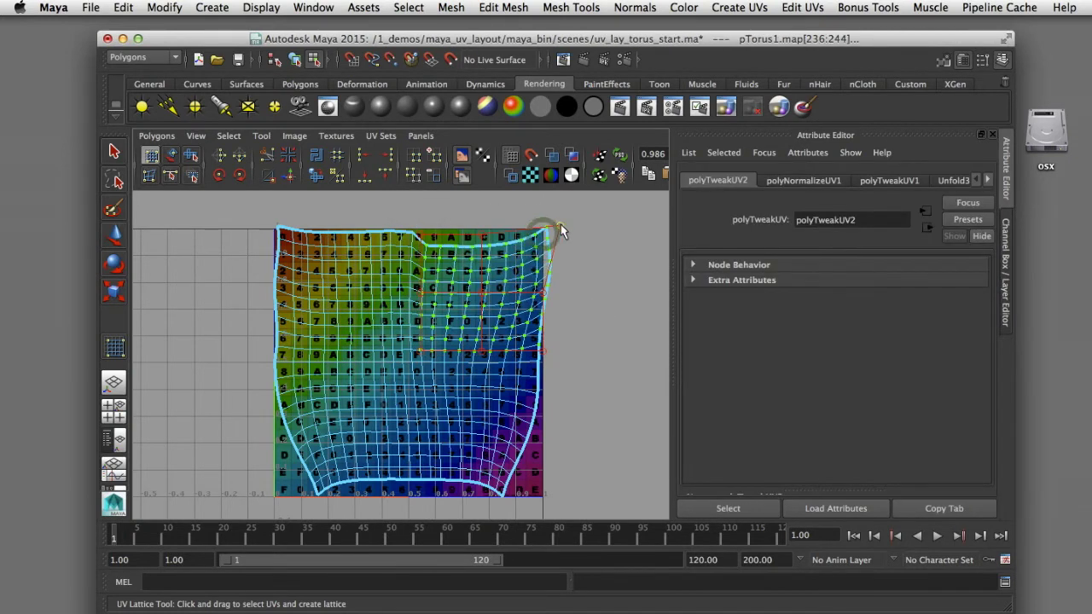
left_click_drag(480, 221, 481, 214)
left_click_drag(417, 228, 413, 218)
left_click_drag(481, 218, 480, 214)
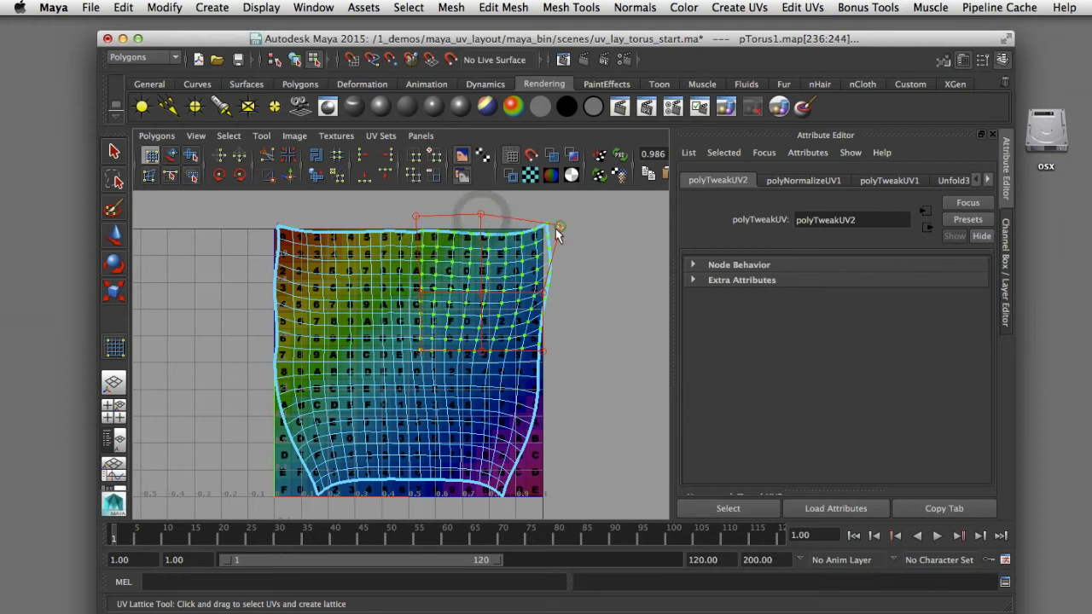
left_click_drag(558, 225, 554, 227)
left_click_drag(543, 293, 538, 293)
- Stretch the shell's lower-right quarter with a UV lattice to fill the texture's lower-right corner
left_click(572, 408)
left_click_drag(561, 507, 614, 499)
left_click_drag(457, 499, 463, 519)
left_click_drag(614, 500, 614, 486)
left_click(621, 436)
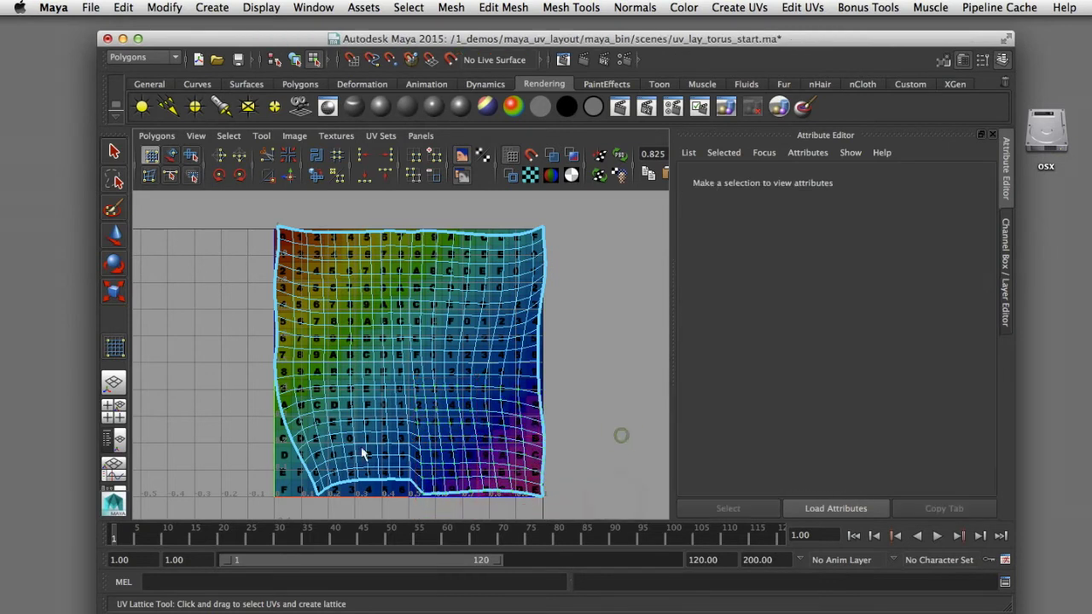
- Create a UV lattice on the shell's lower-left quarter and stretch it to fill the texture's lower-left corner
left_click_drag(258, 383, 405, 499)
left_click_drag(276, 495, 193, 490)
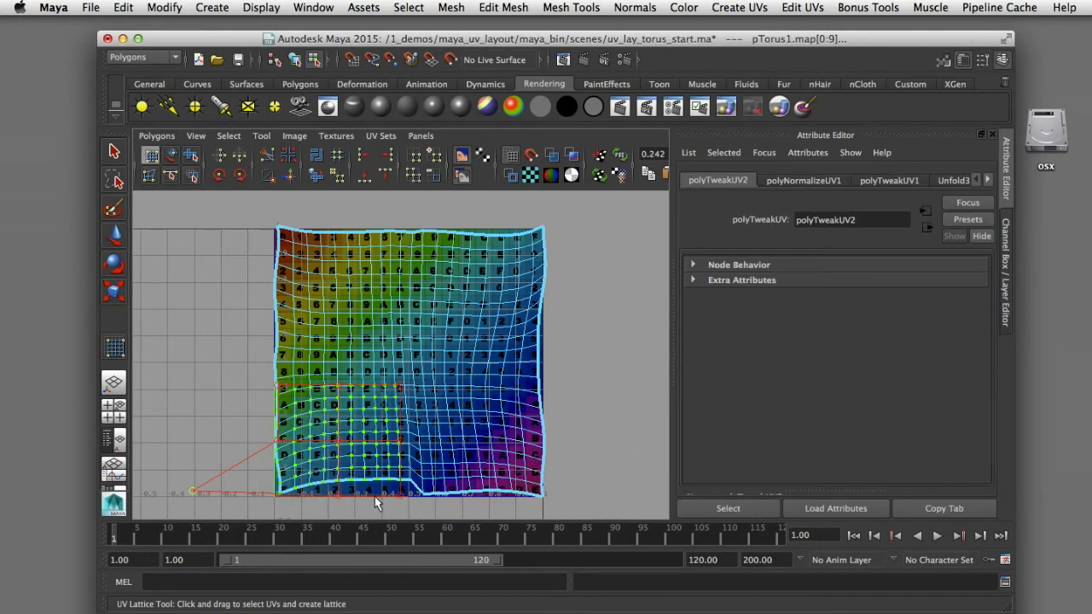
left_click_drag(374, 496, 374, 510)
left_click(421, 505)
- Move the peaked UV in the middle of the shell's lower border down in line, and lower the UVs above it
left_click(410, 481)
key("w")
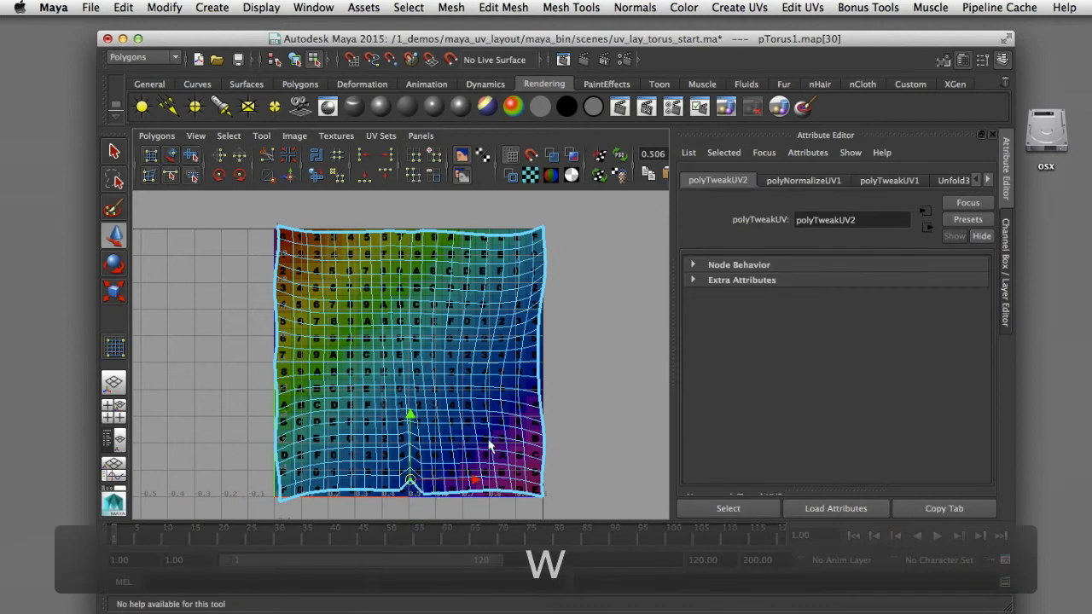
left_click_drag(408, 415, 415, 476)
left_click(579, 411)
left_click_drag(409, 387, 409, 391)
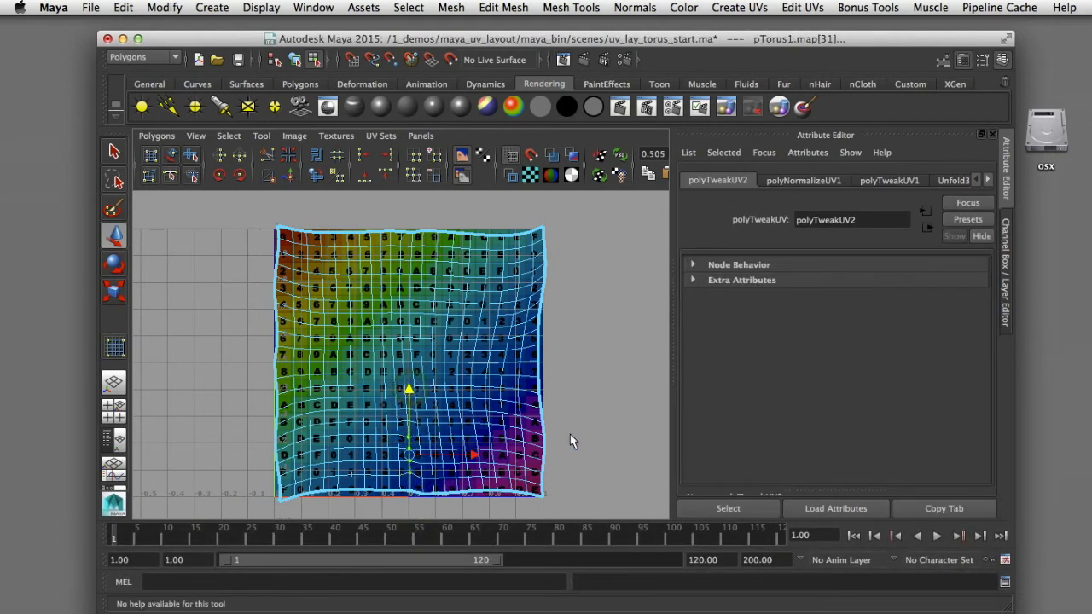
- Examine the texture and the seam borders on the torus in the perspective view from several angles
left_click(570, 434)
key("space")
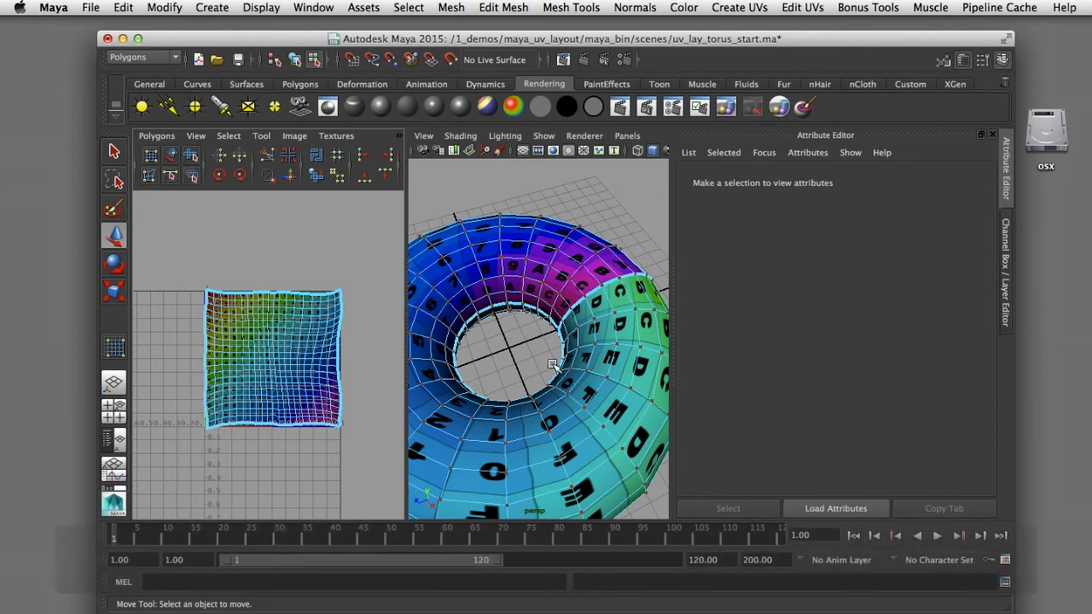
scroll(512, 358, "down", 5)
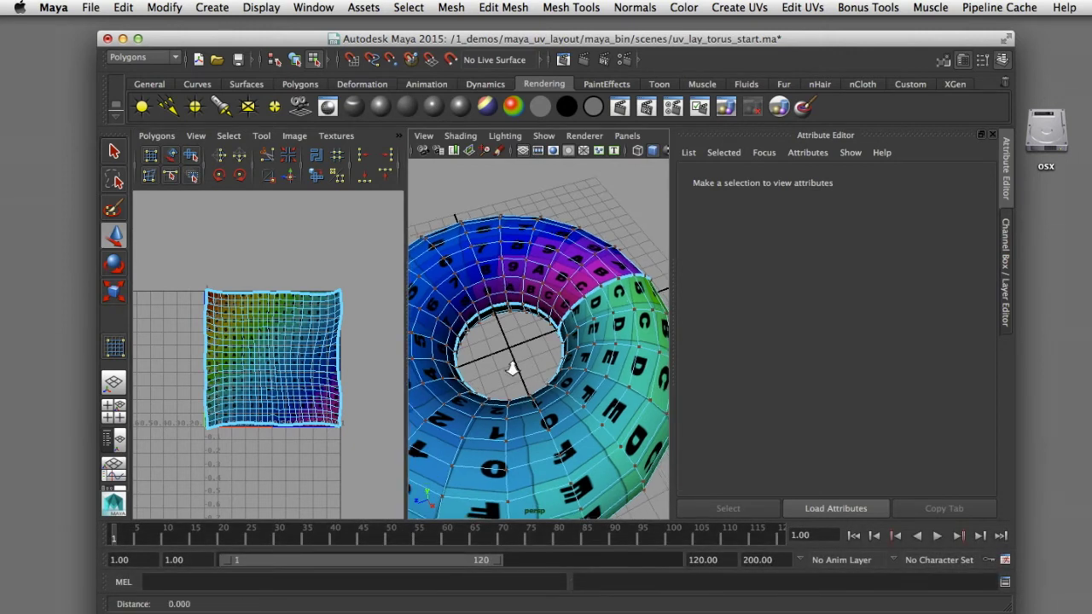
mouse_move(512, 354)
left_mouse_down("alt")
mouse_move(535, 364)
mouse_move(510, 345)
left_mouse_up("alt")
right_click_drag(556, 395, 580, 398, "alt")
left_click_drag(586, 380, 562, 347, "alt")
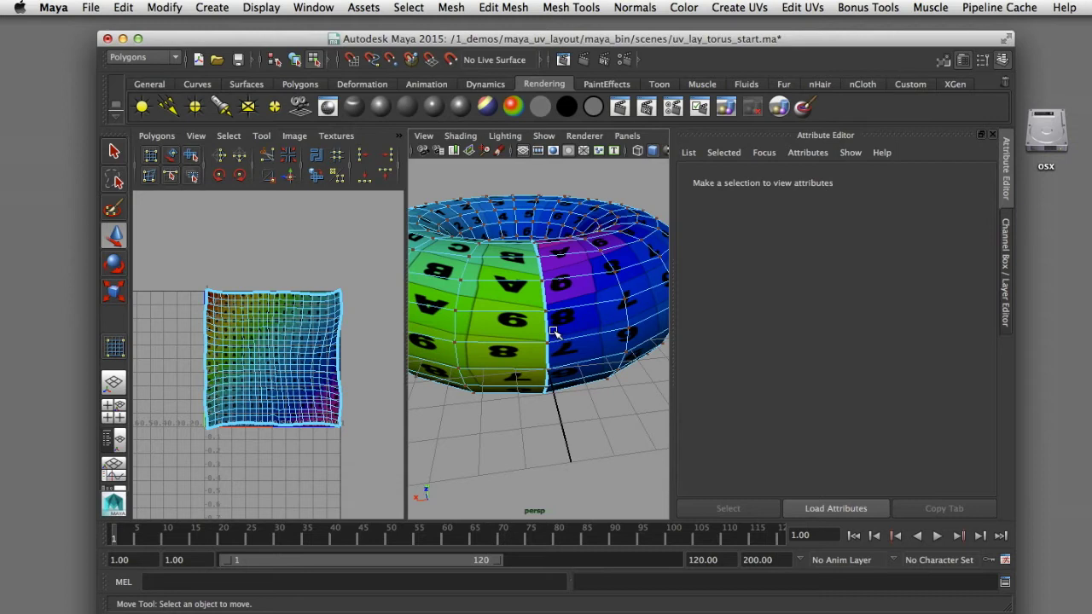
mouse_move(537, 329)
left_mouse_down("alt")
mouse_move(546, 358)
mouse_move(555, 341)
left_mouse_up("alt")
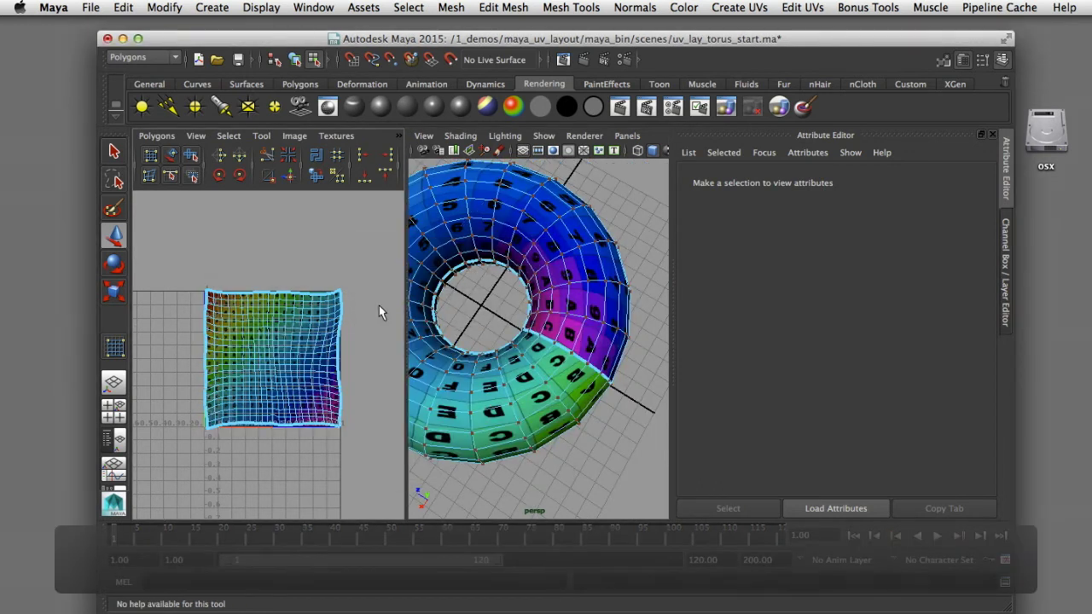
- Select all the UVs along the shell's upper border in the UV editor, leaving out the side UVs below it
key("space")
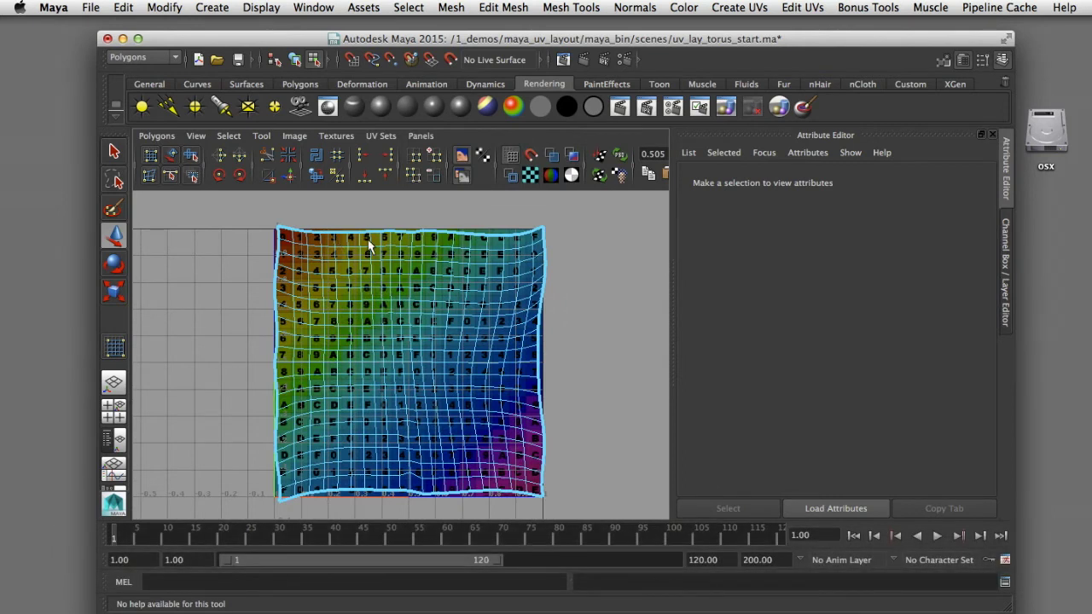
right_click_drag(369, 239, 405, 240)
left_click_drag(381, 232, 562, 243)
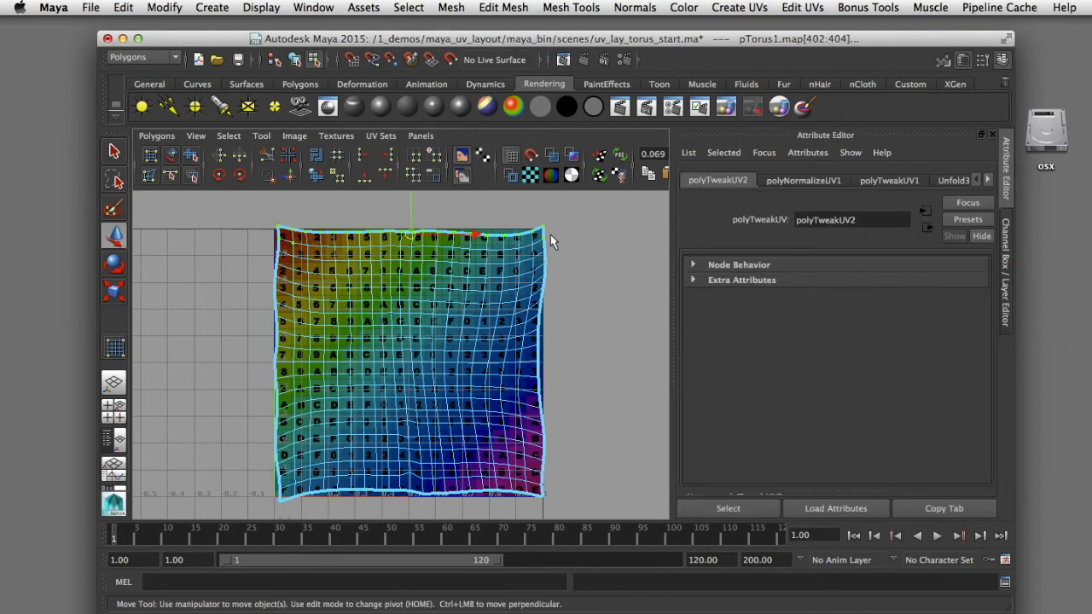
left_click(554, 238)
left_click_drag(271, 238, 300, 249, "ctrl")
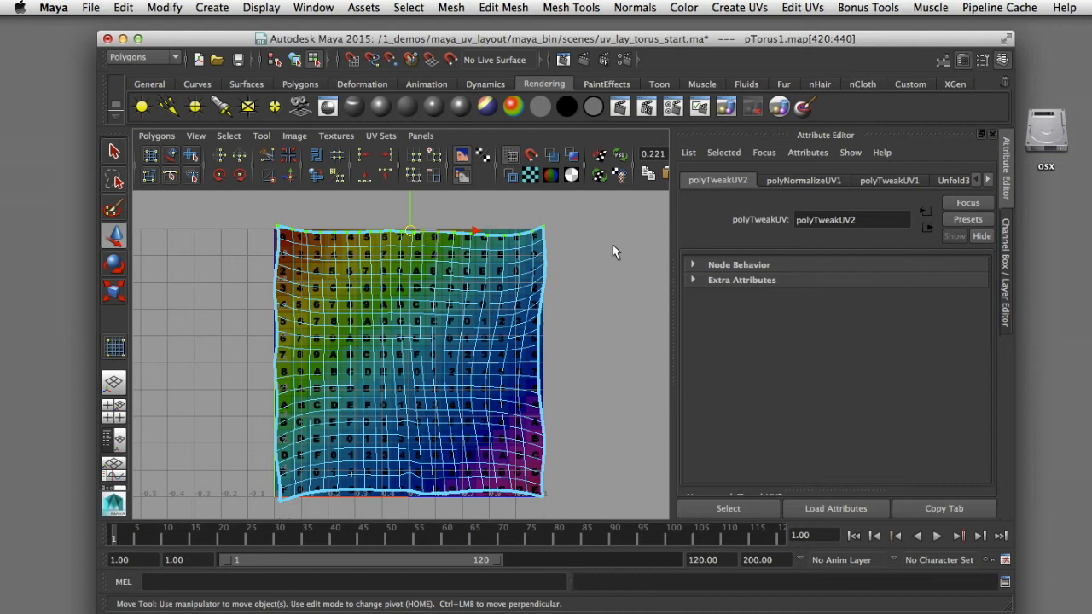
- Try to flatten the upper border UVs by moving them up and grid-snapping them to the texture's upper edge
middle_click_drag(610, 249, 588, 361, "alt")
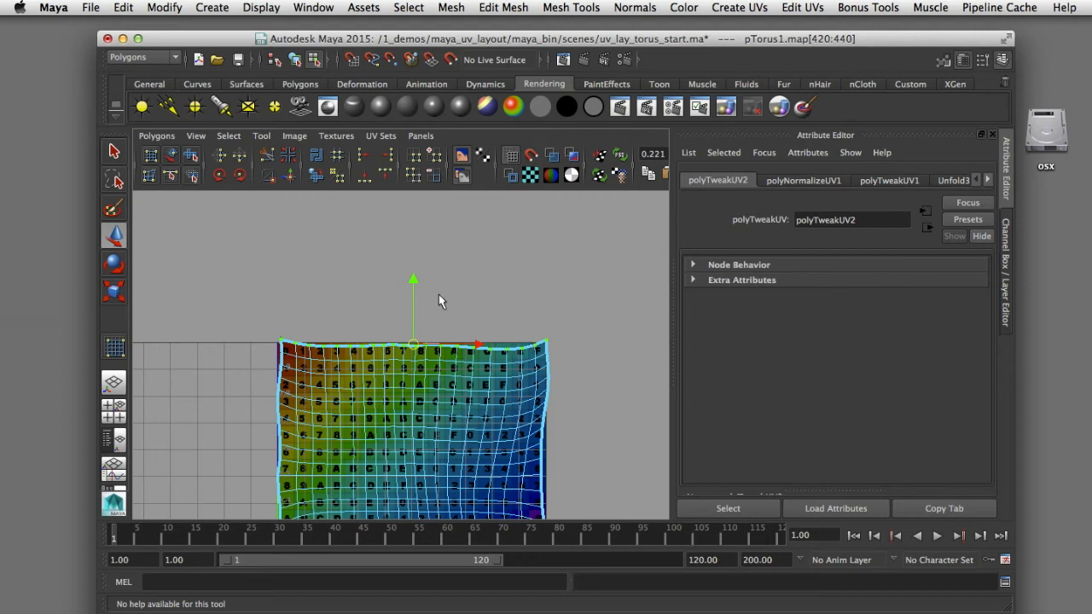
left_click_drag(414, 287, 415, 248)
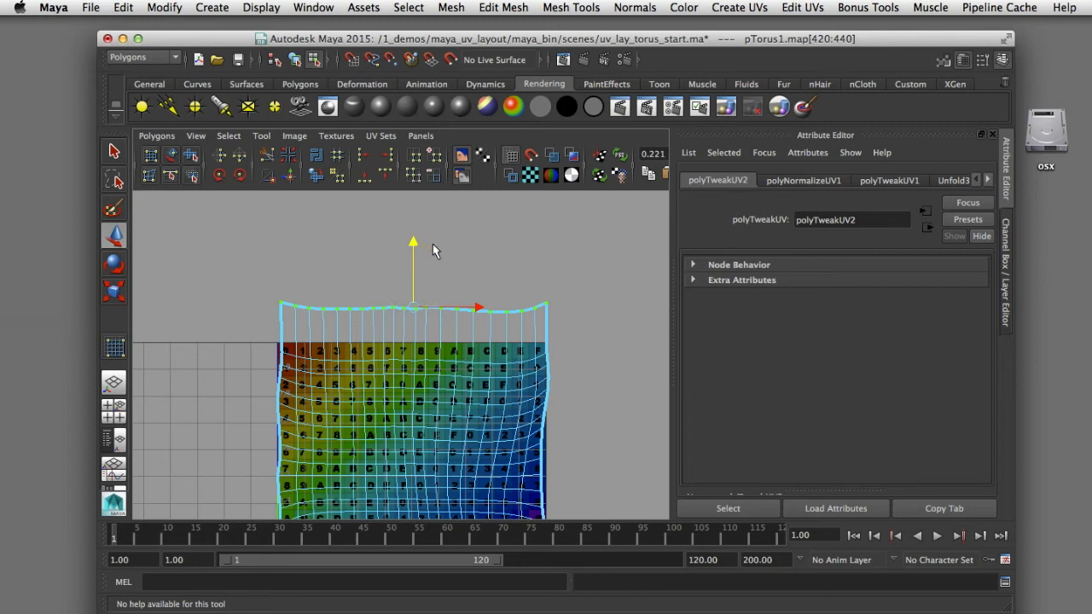
key("x")
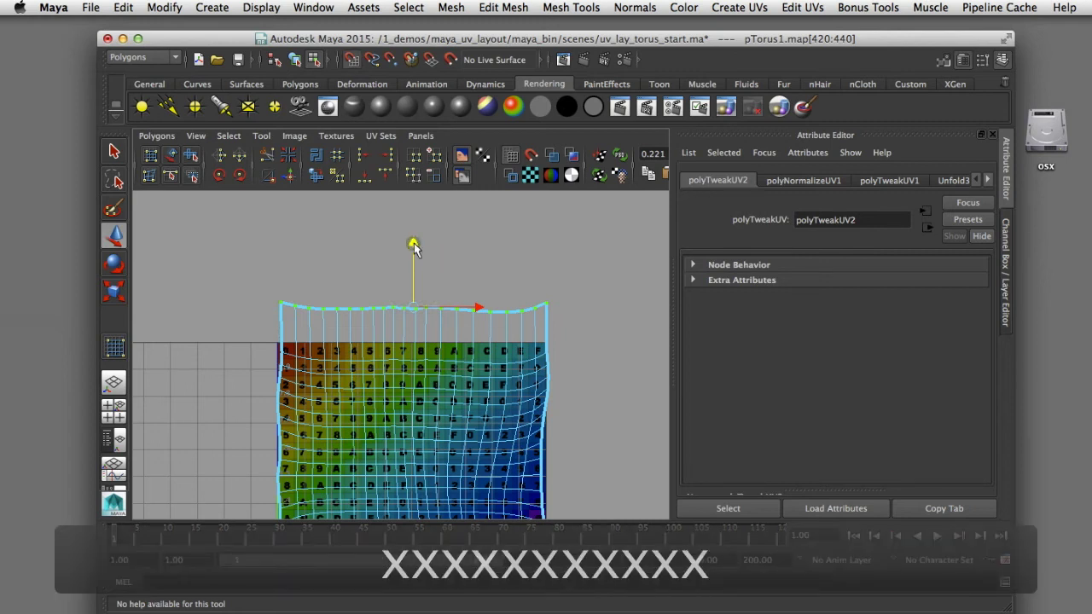
left_click_drag(413, 242, 437, 337)
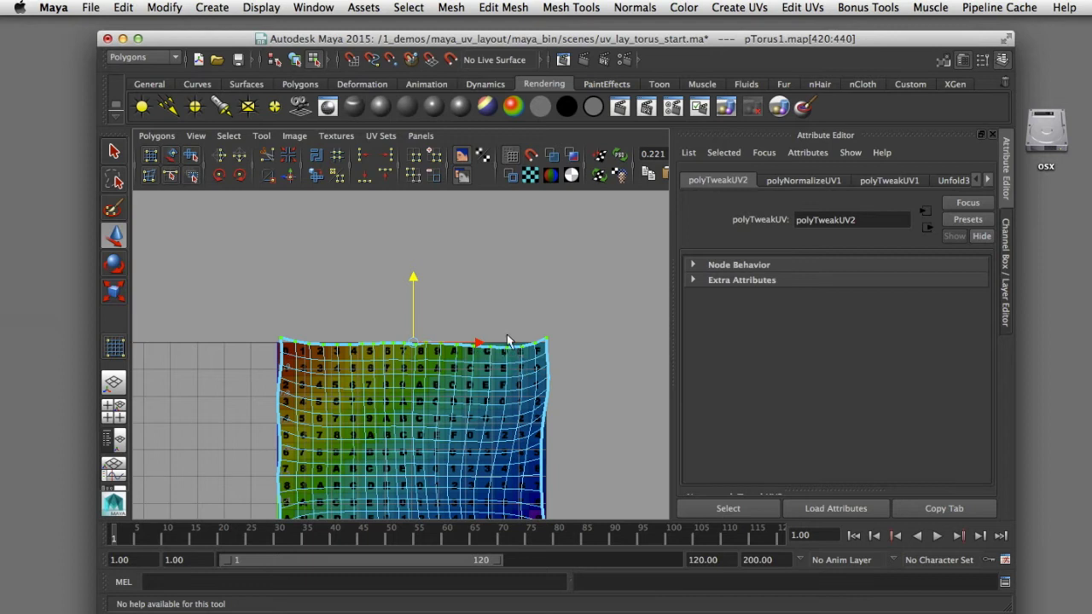
- Turn off Retain component spacing for the Move tool, and grid-snap the upper border UVs flat onto the texture's upper edge
double_click(113, 239)
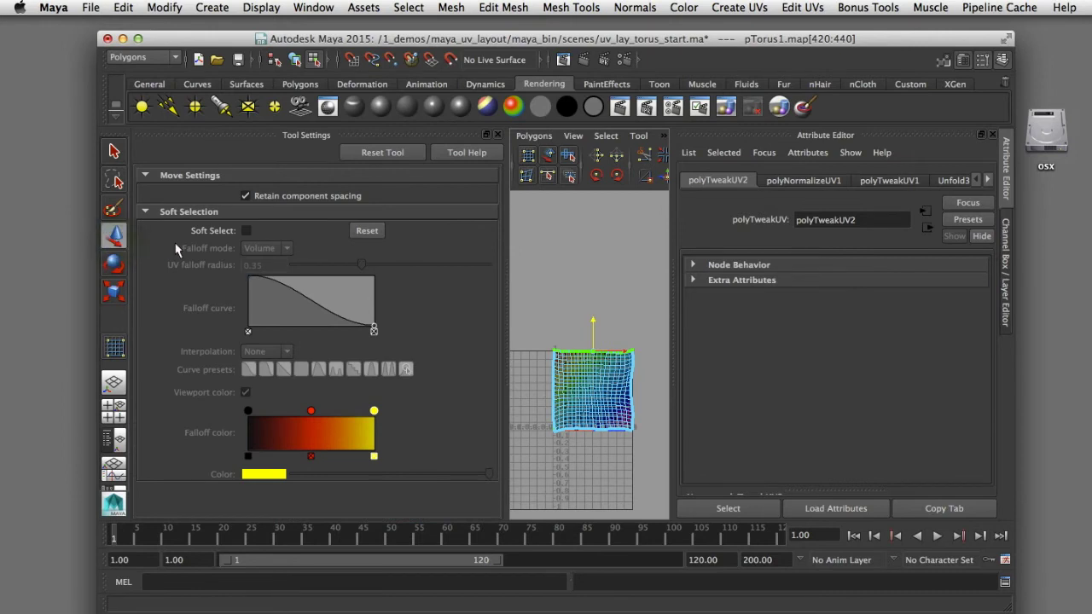
left_click(246, 197)
left_click(497, 134)
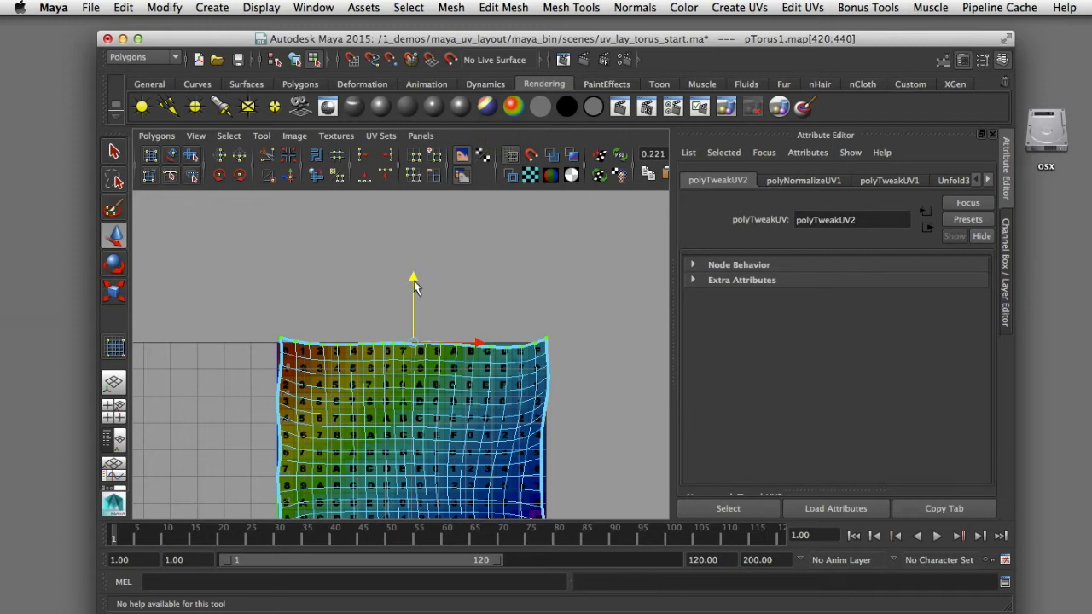
left_click_drag(413, 280, 413, 240)
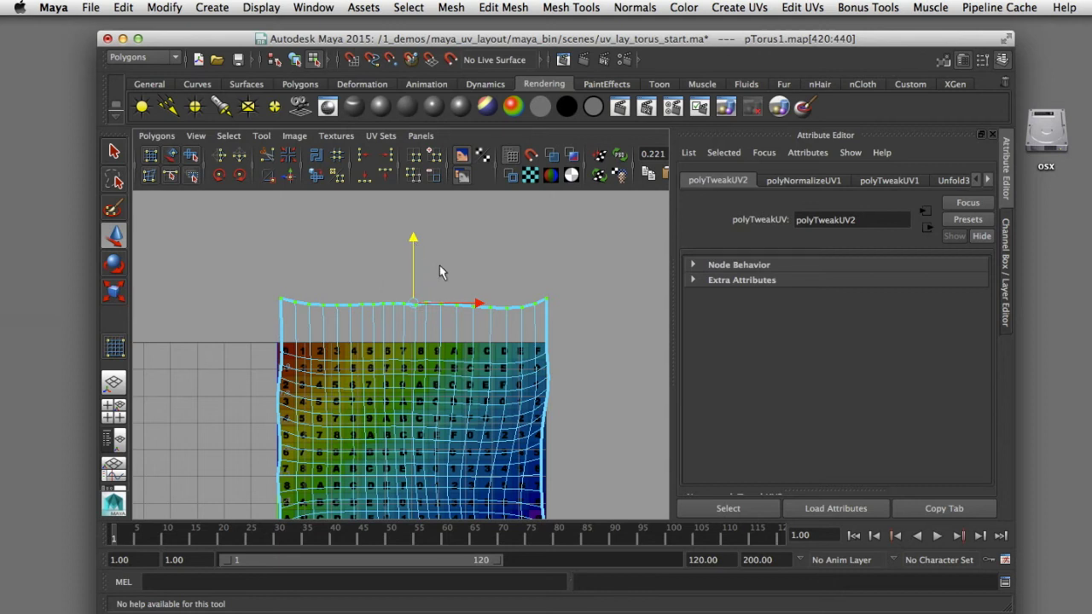
key("x")
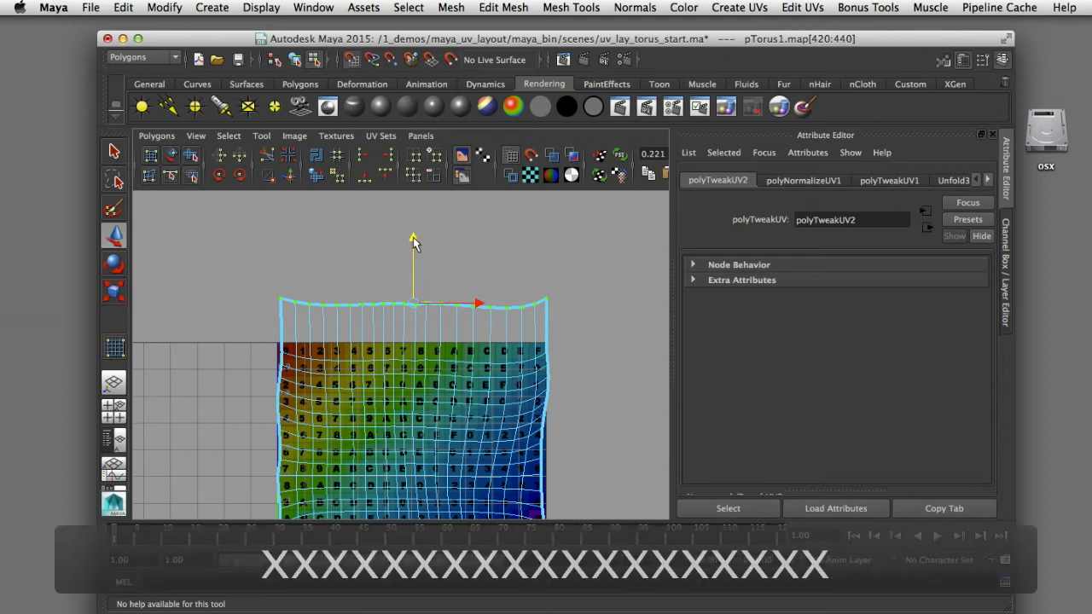
left_click_drag(412, 237, 416, 275)
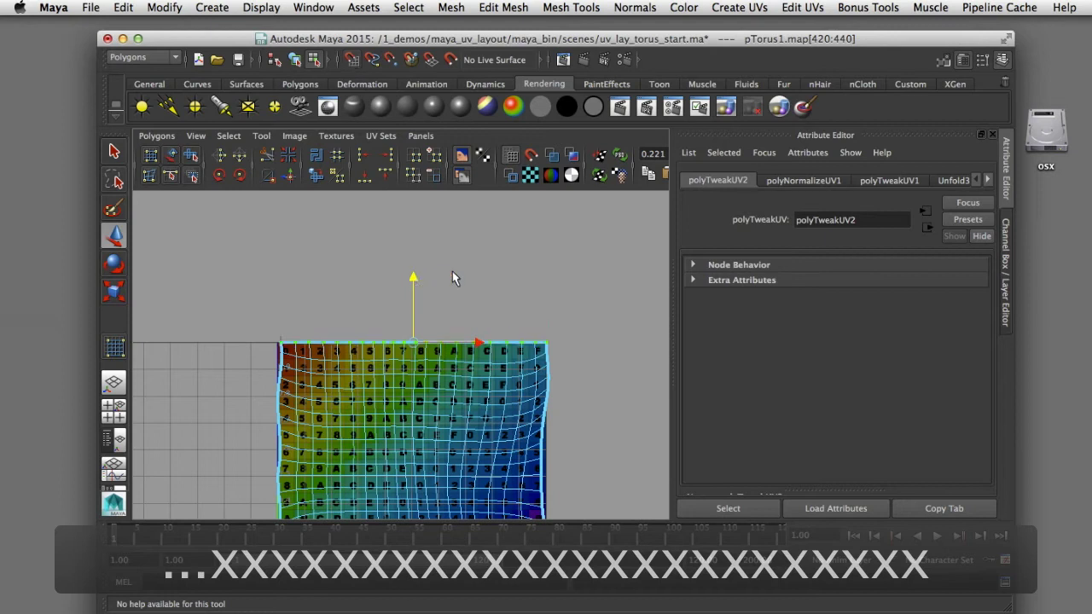
- Select the UVs along the shell's right border and grid-snap them onto the texture's right edge
right_click_drag(535, 286, 435, 286, "alt")
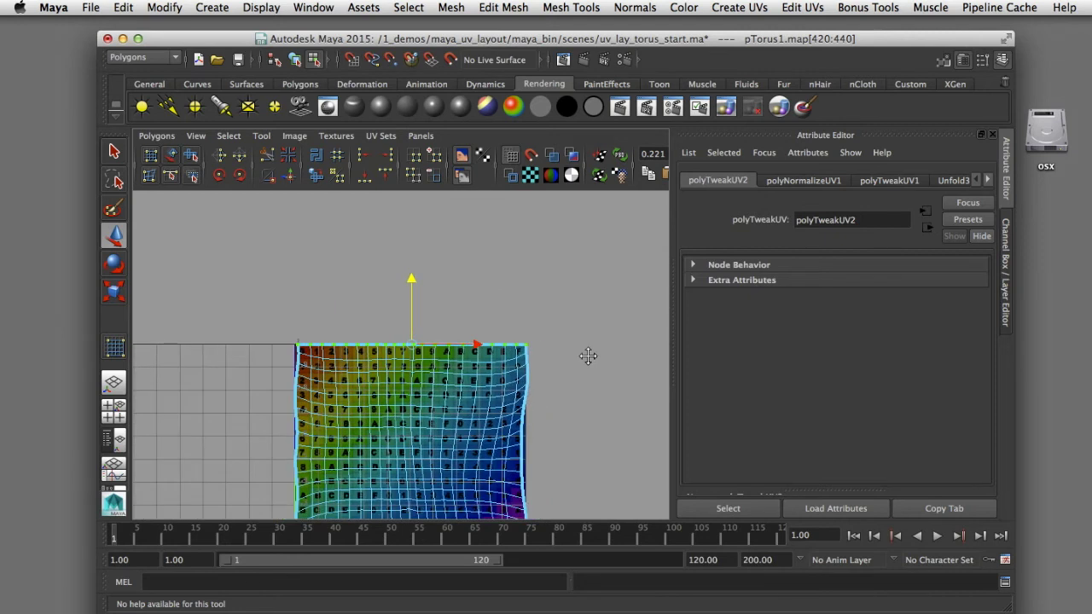
middle_click_drag(583, 327, 559, 257, "alt")
left_click(554, 236)
left_click(526, 260)
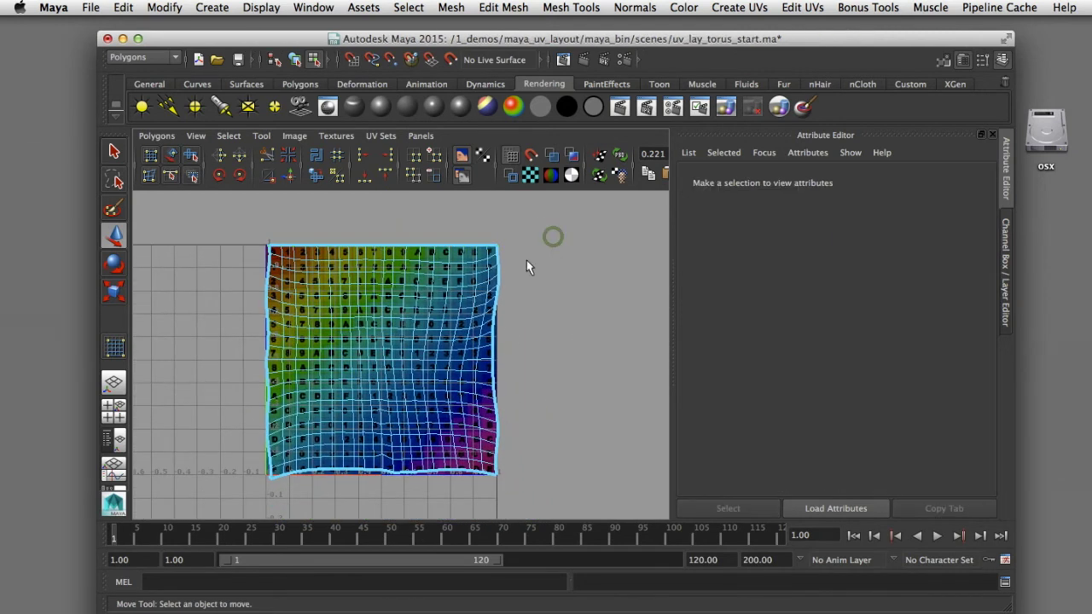
left_click_drag(550, 221, 487, 487)
key("w")
key("x")
left_click_drag(554, 361, 539, 383)
left_click(440, 488)
- Select the UVs along the shell's lower border and grid-snap them onto the texture's lower edge
left_click_drag(249, 504, 520, 465)
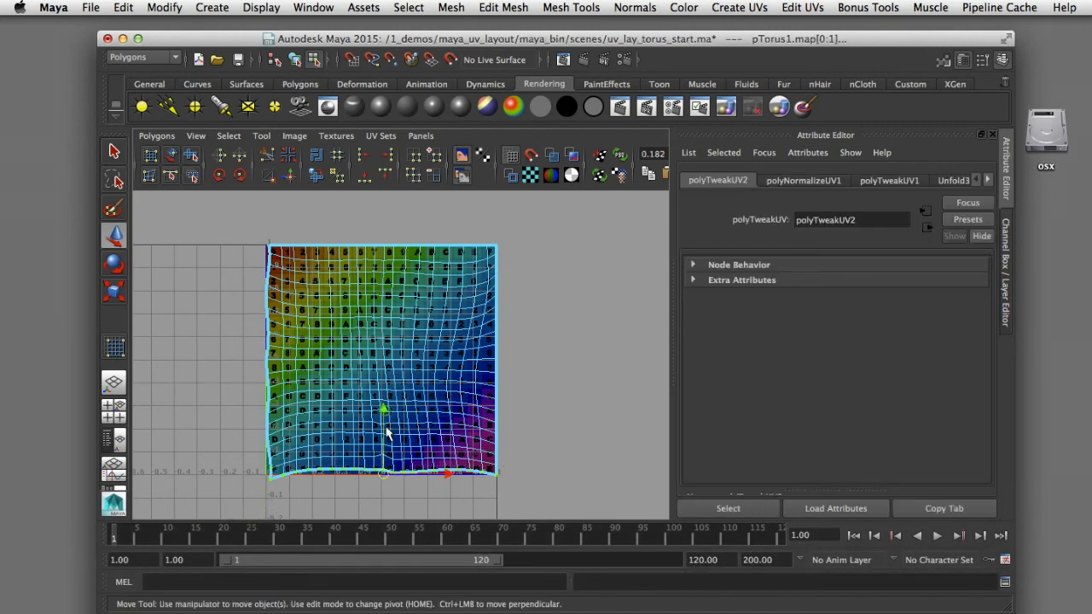
left_click_drag(384, 429, 383, 448)
key("super+z")
middle_click_drag(256, 463, 275, 484)
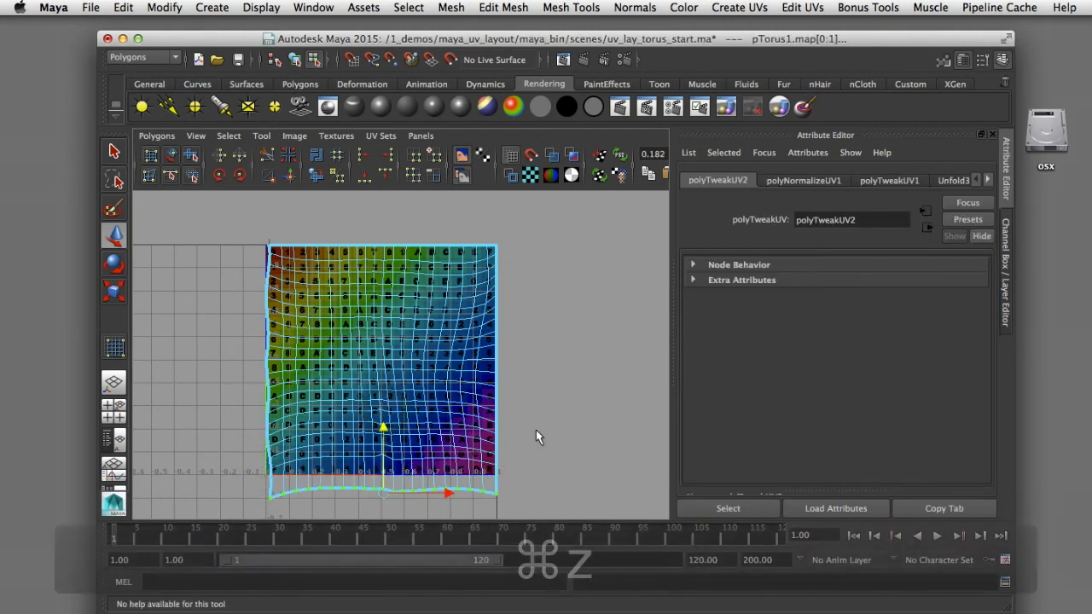
key("w")
key("x")
left_click_drag(383, 430, 382, 410)
left_click(585, 409)
- Select the UVs along the shell's left border and grid-snap them onto the texture's left edge
left_click_drag(246, 219, 280, 508)
key("w")
middle_click_drag(302, 424, 235, 406)
key("x")
left_click(235, 406)
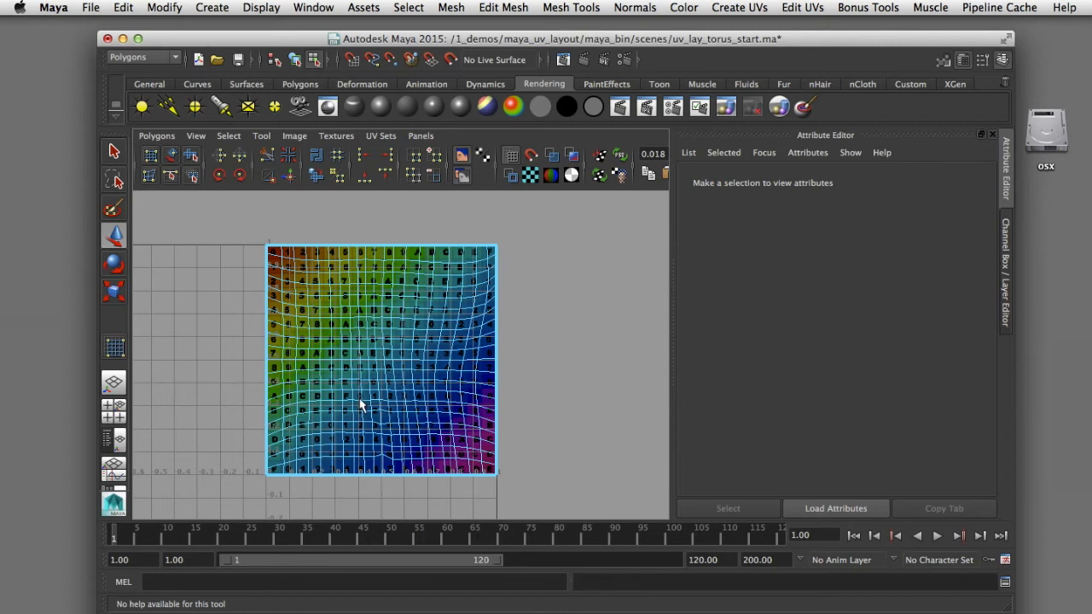
left_click(576, 227)
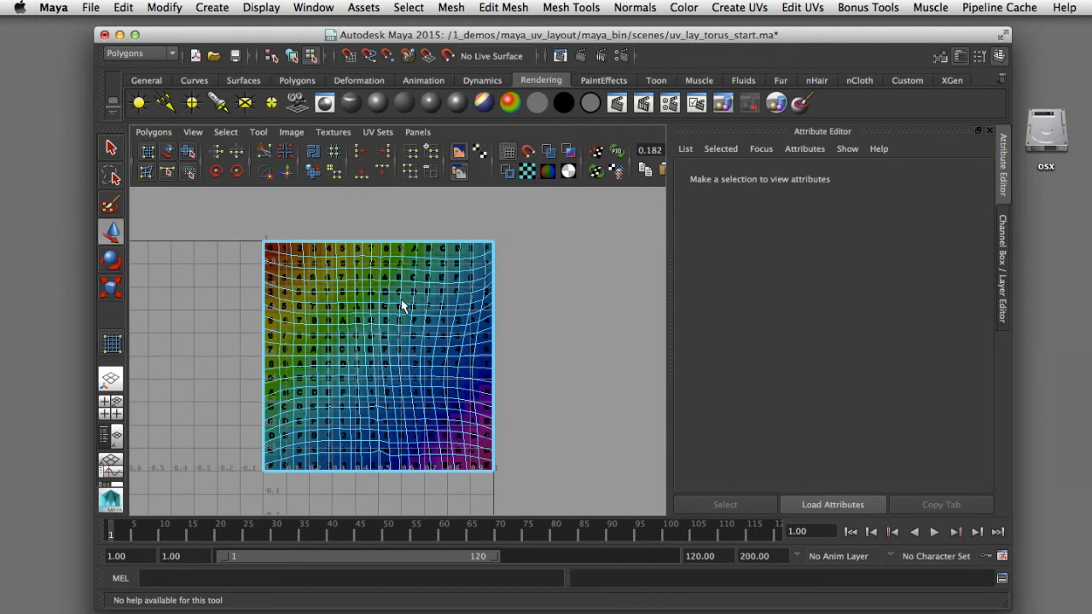
- Select all the UVs of the torus shell
right_click_drag(401, 300, 458, 300)
left_click_drag(240, 230, 563, 494)
- Try optimizing the selected UVs with the Unfold3D method, and undo it
left_click(802, 7)
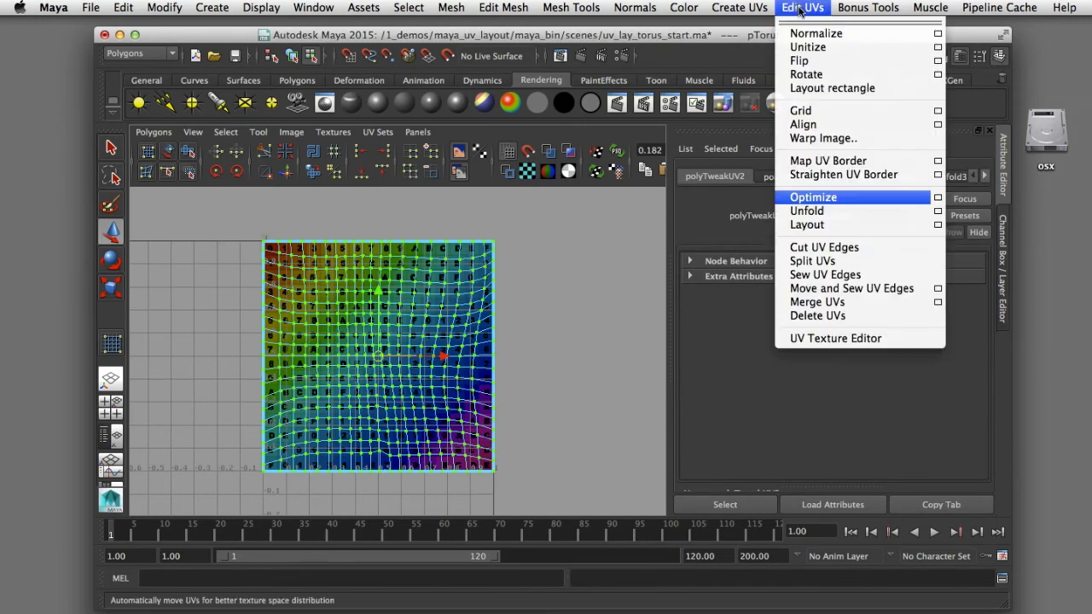
left_click(812, 197)
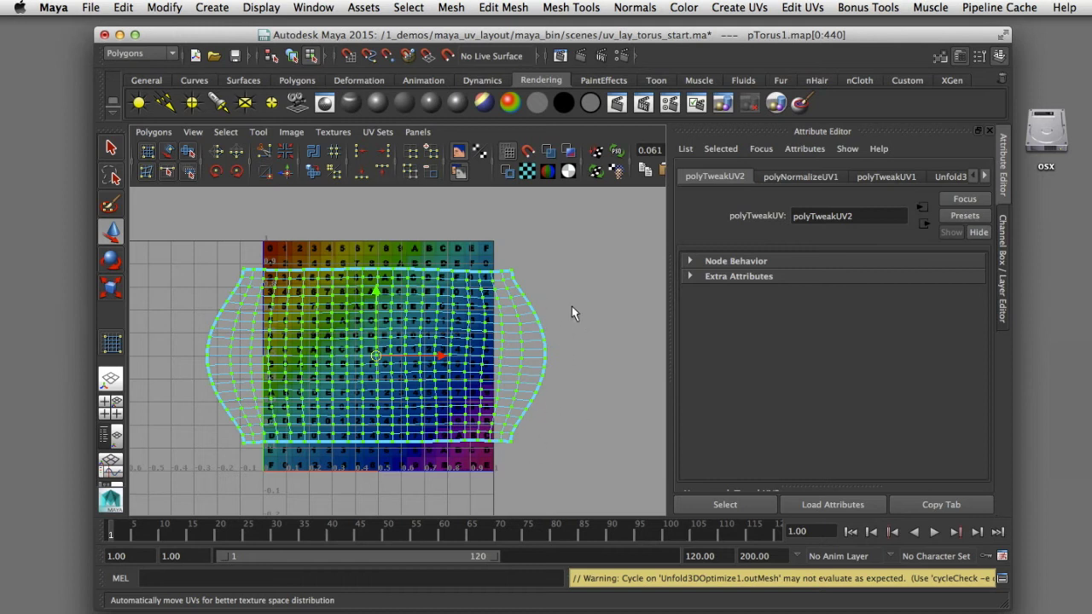
key("super+z")
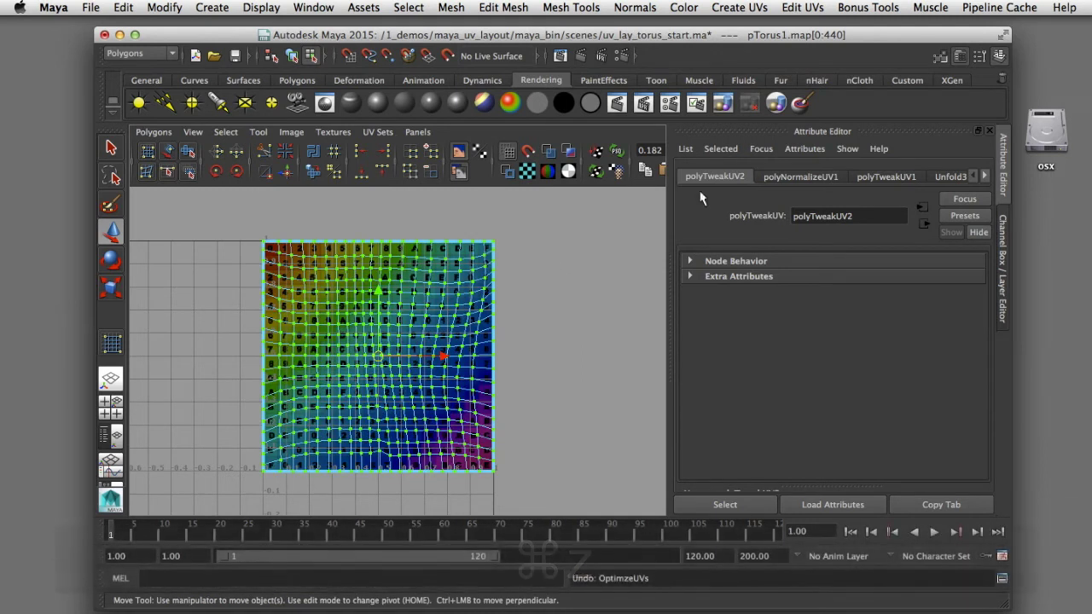
- Optimize the selected UVs four times with the Legacy (relax) method, keeping the UV border pinned and maximum iterations at 5
left_click(801, 7)
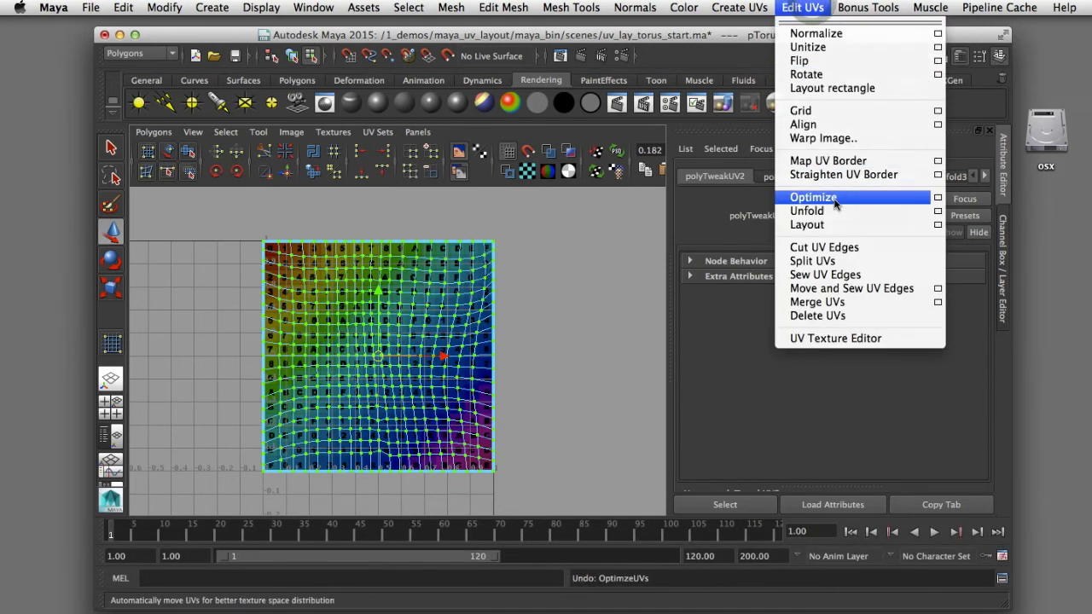
left_click(938, 199)
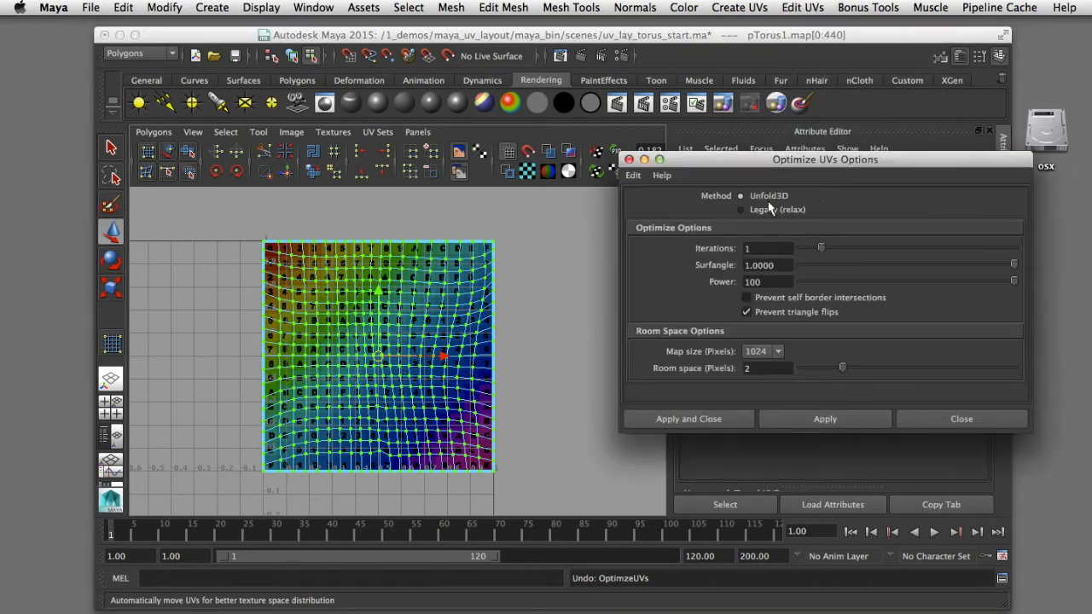
left_click(740, 211)
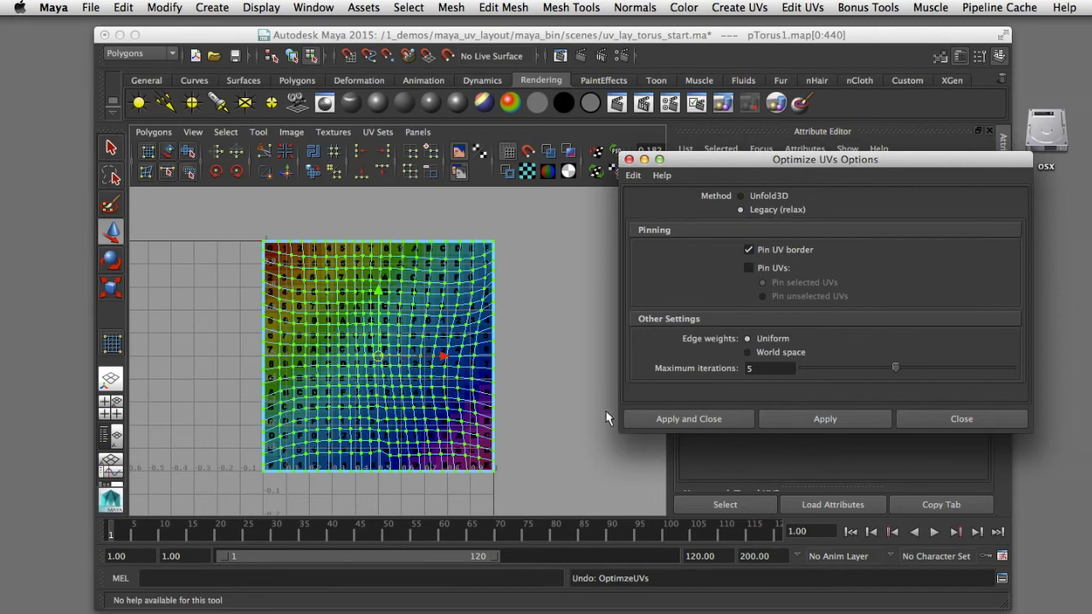
left_click(814, 419)
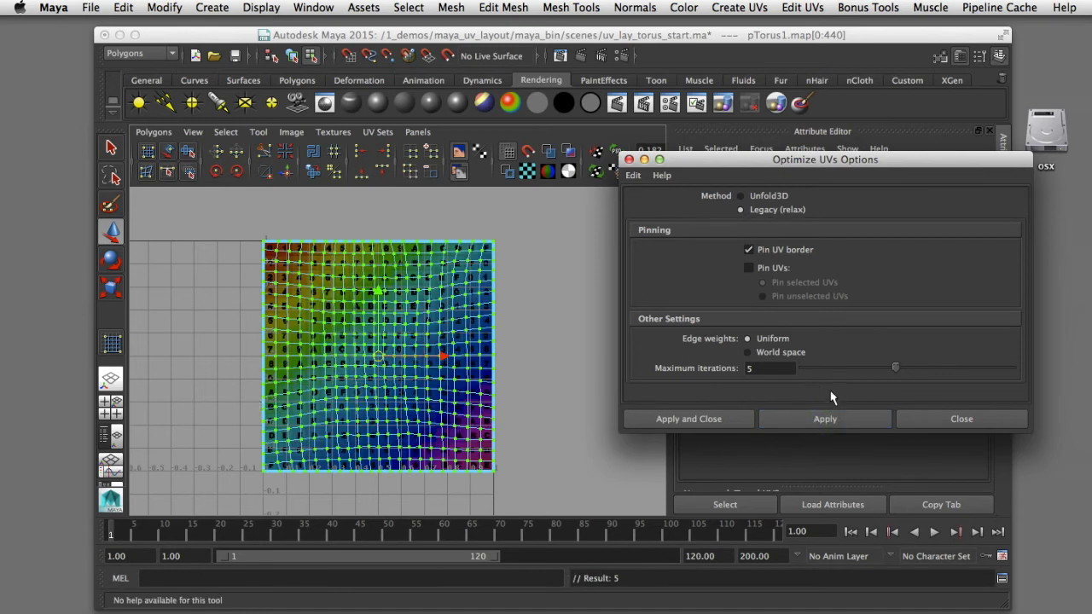
left_click(830, 422)
left_click(830, 422)
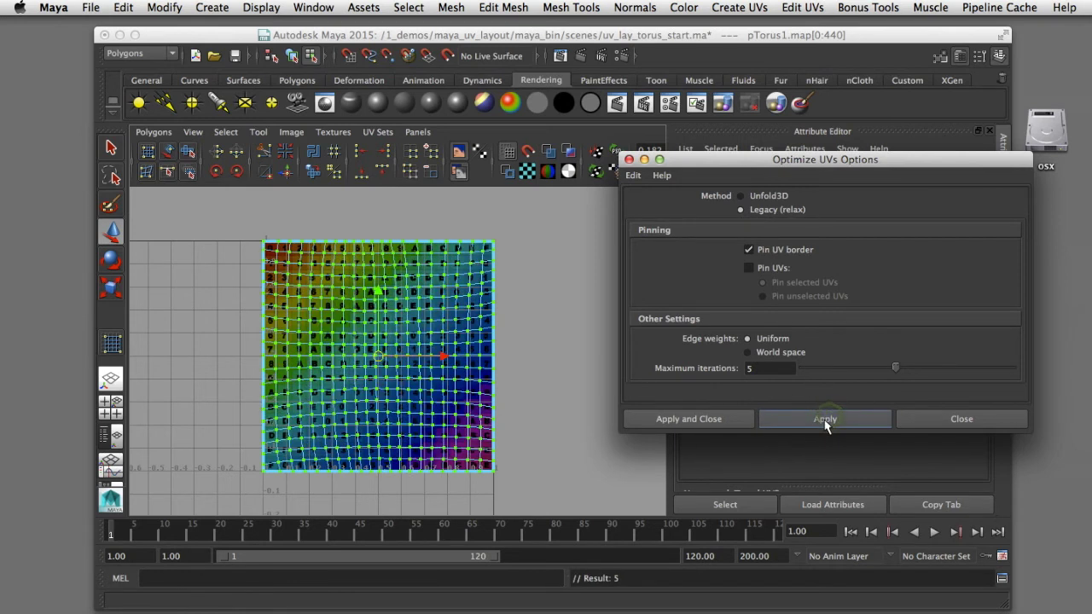
left_click(825, 423)
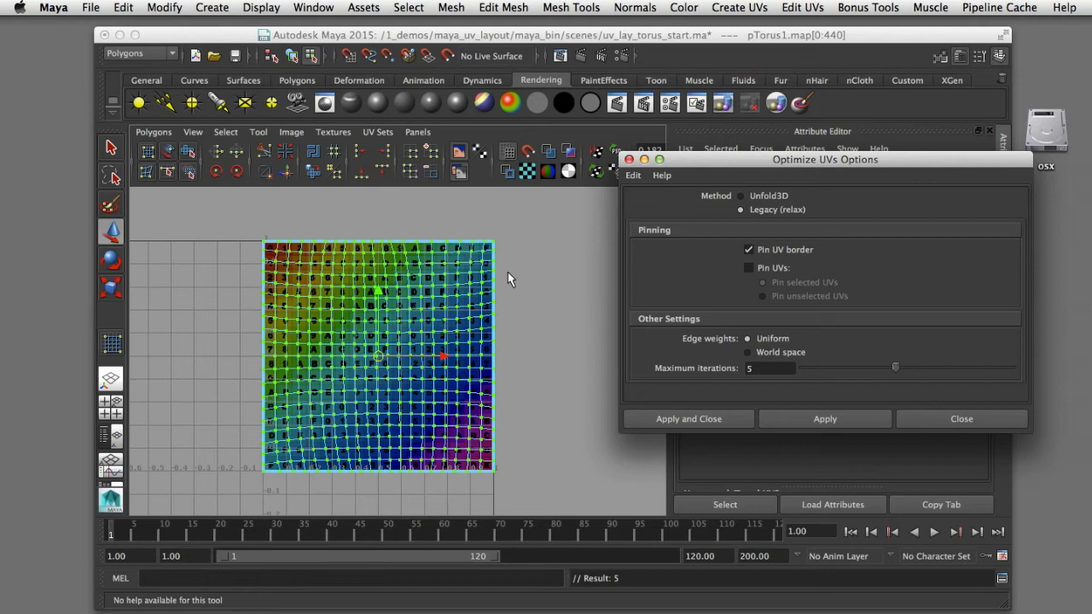
left_click(629, 159)
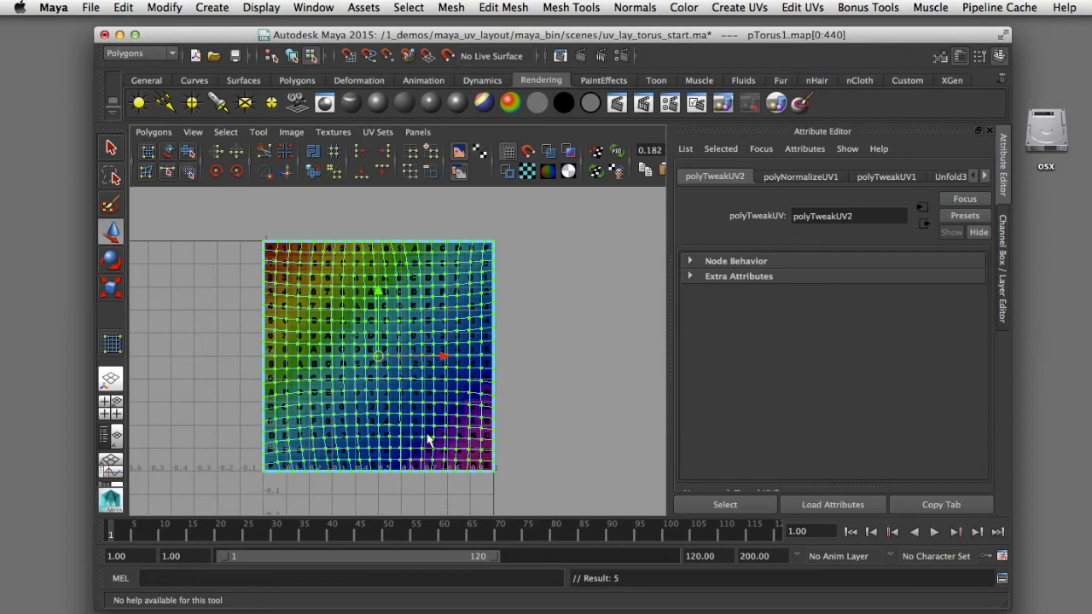
- Turn on the UV distortion display and check the shell's stretching on the torus in the perspective view
key("r")
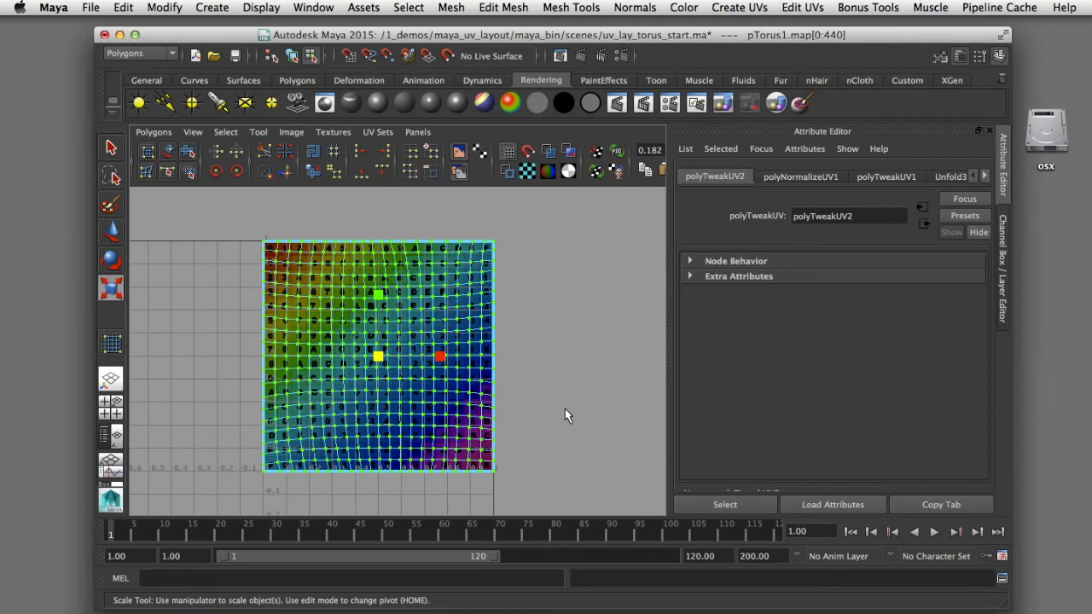
left_click(569, 153)
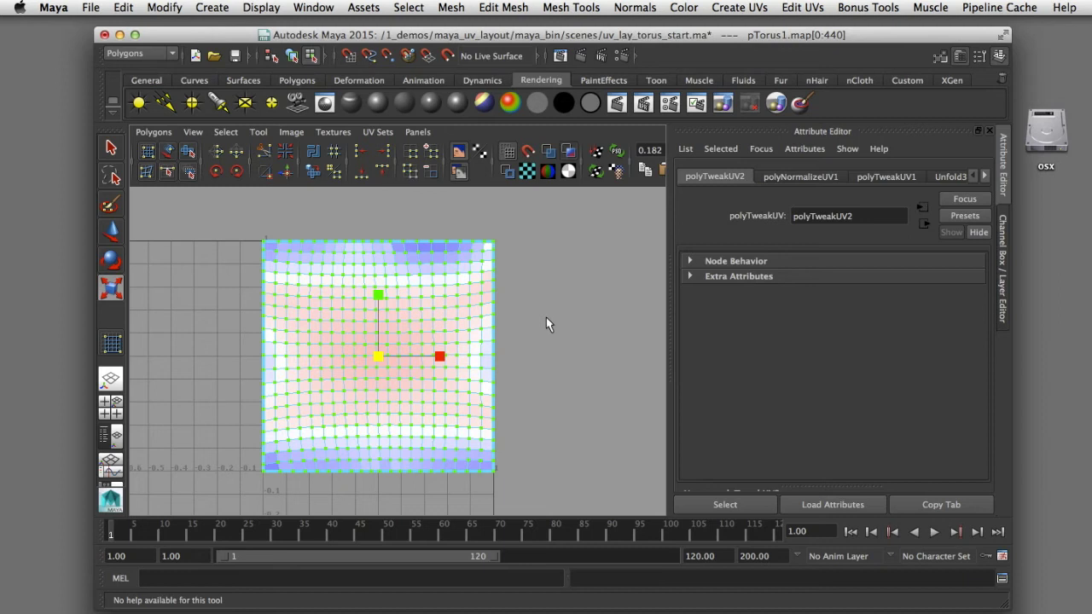
key("space")
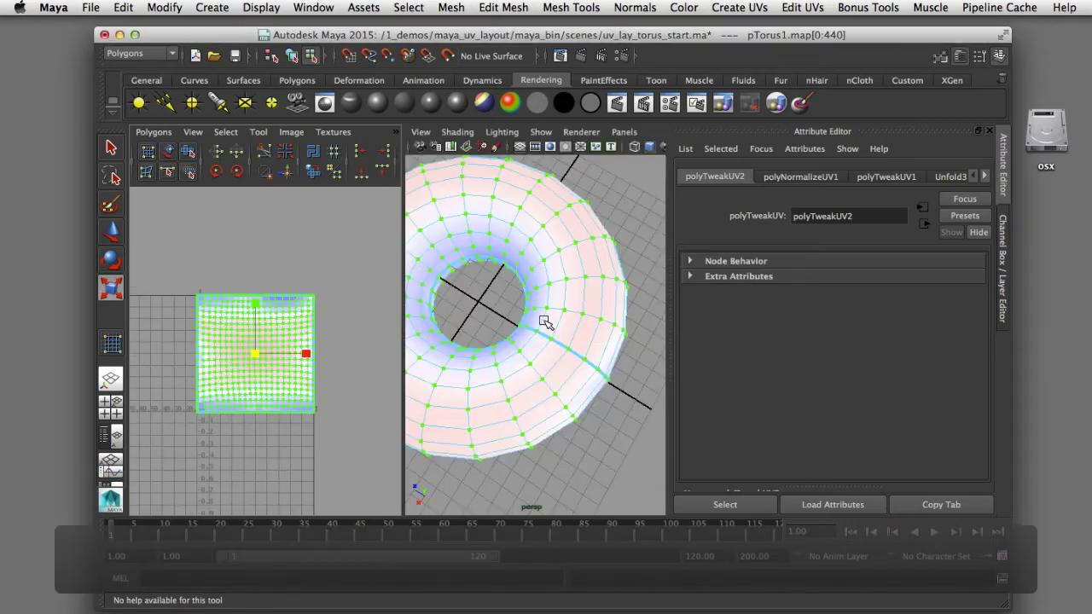
- Try squashing and stretching the torus shell vertically to compare the distortion shading, and restore its square height
scroll(531, 373, "down", 5)
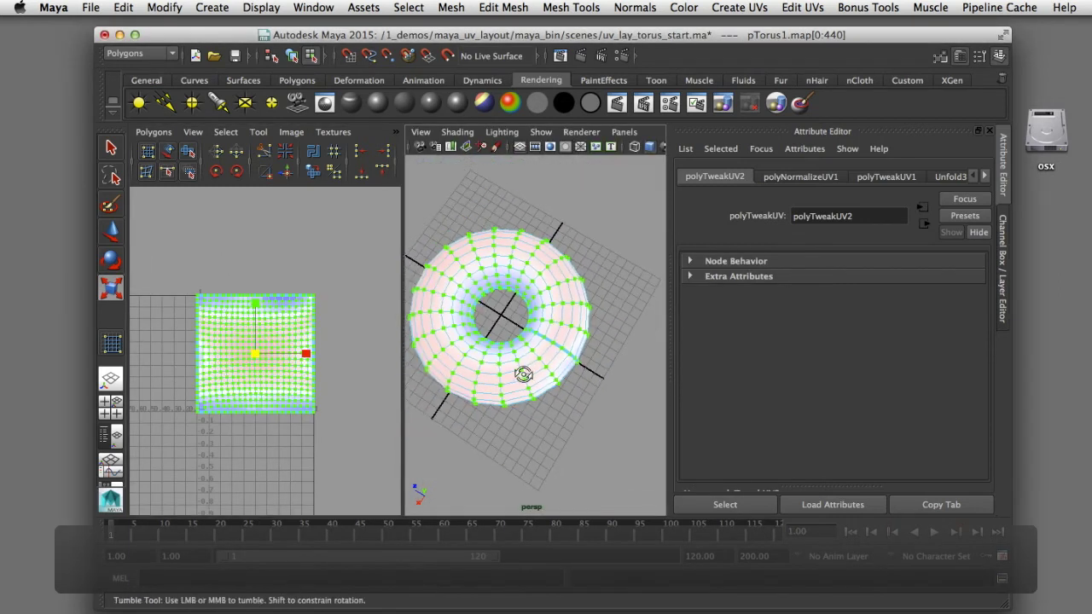
left_click_drag(521, 378, 503, 312, "alt")
right_click_drag(502, 312, 521, 331, "alt")
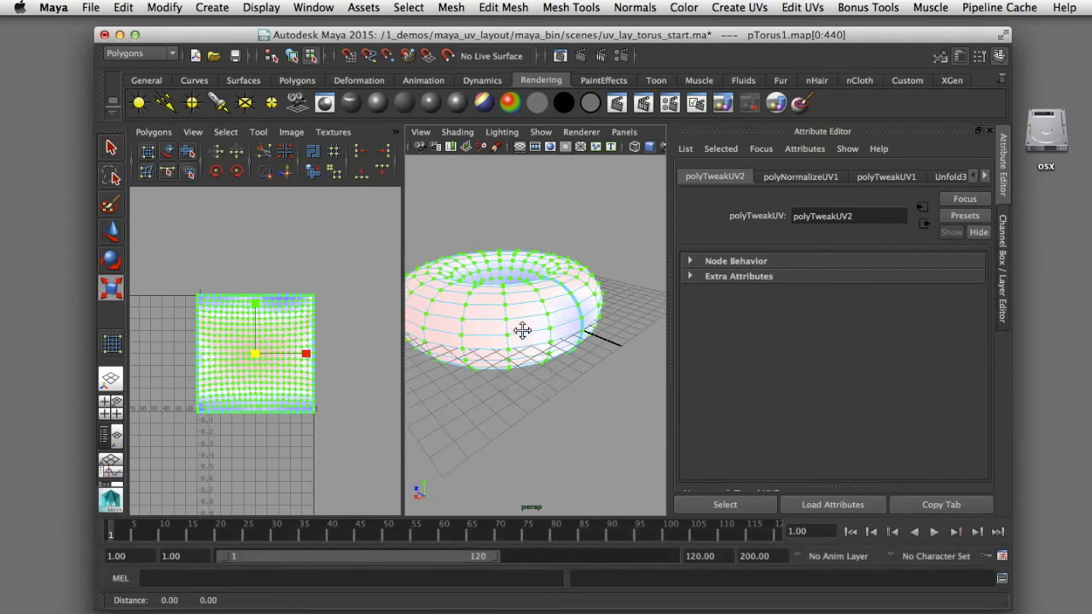
middle_click_drag(521, 331, 561, 350, "alt")
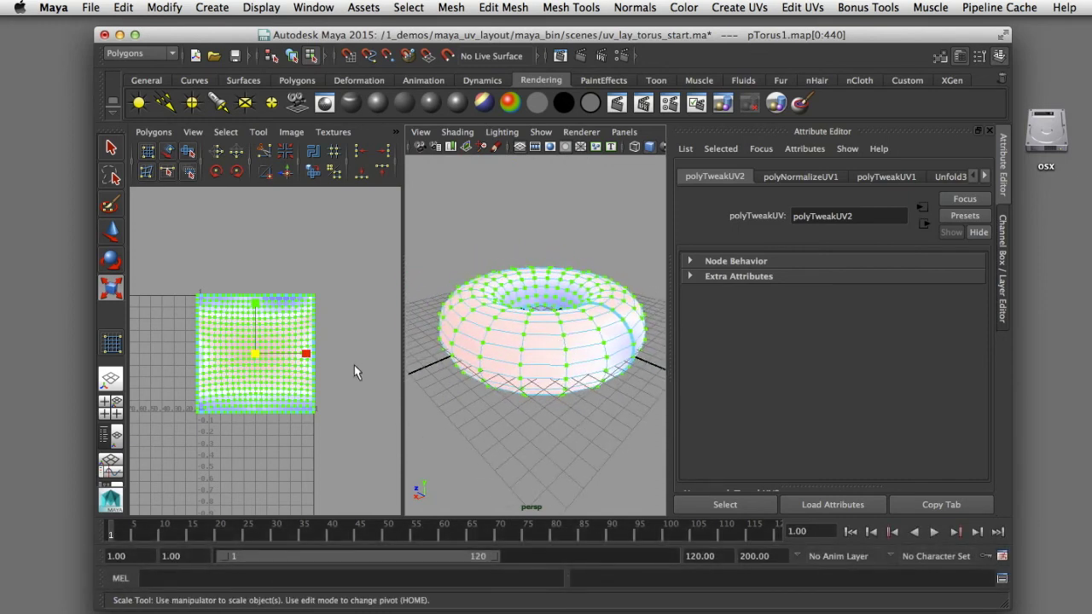
right_click_drag(341, 370, 393, 387, "alt")
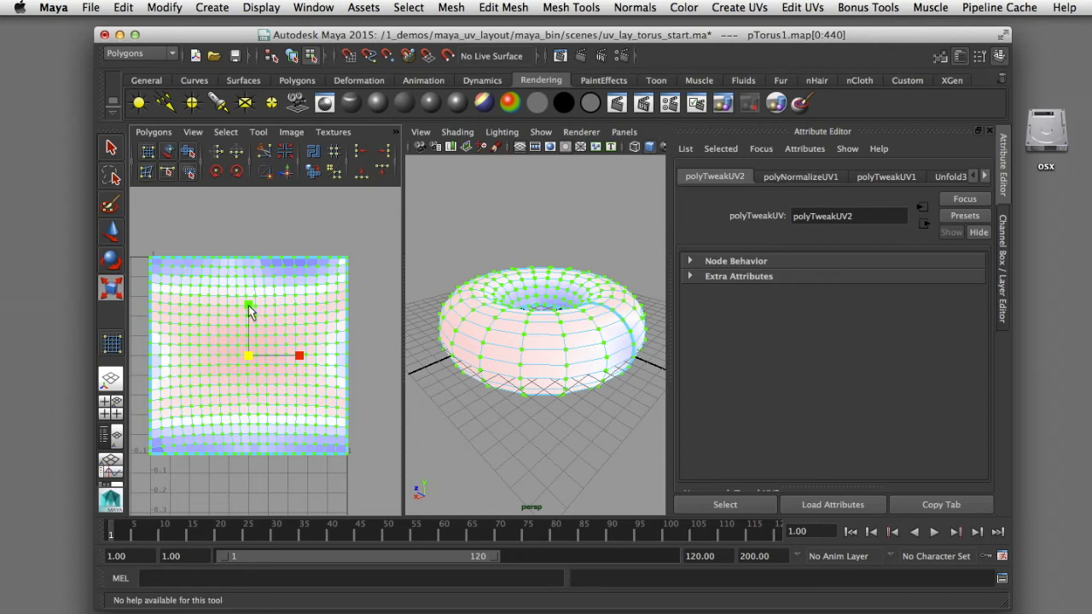
left_click_drag(250, 312, 244, 349)
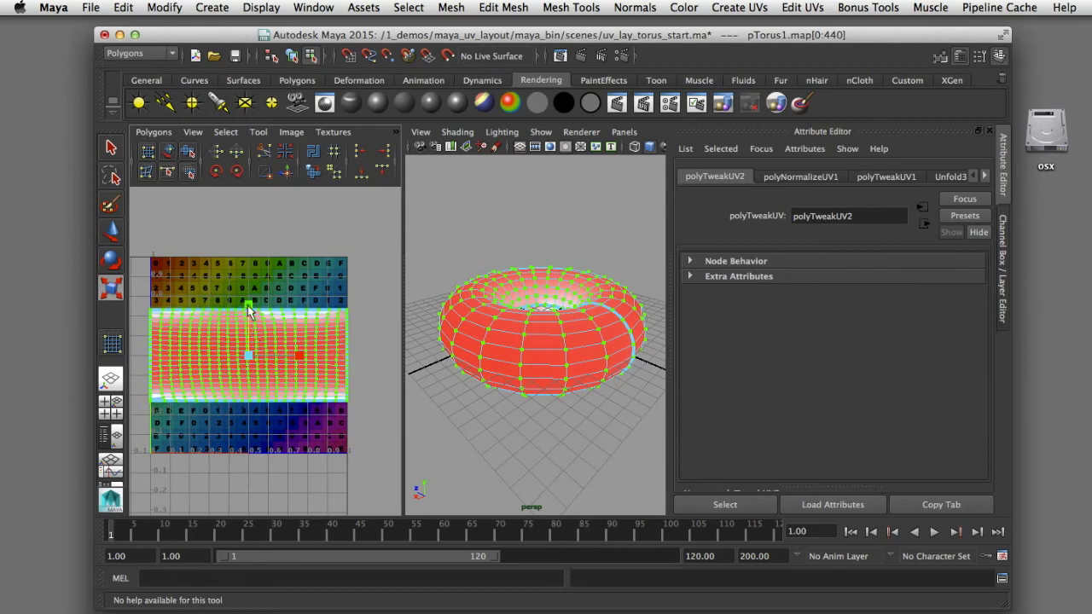
left_click_drag(248, 304, 248, 184)
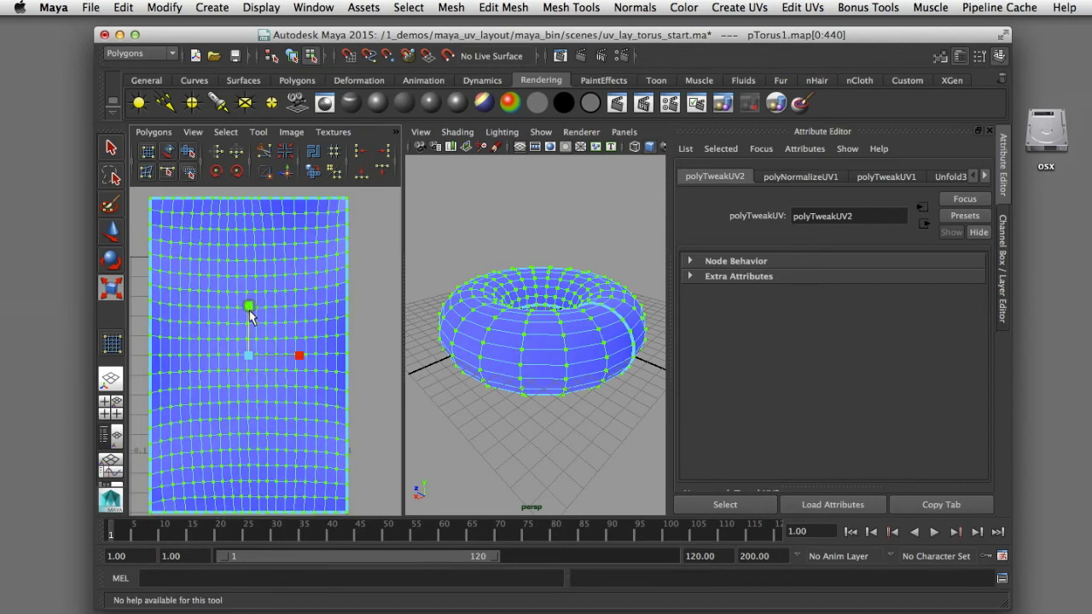
left_click_drag(249, 309, 249, 324)
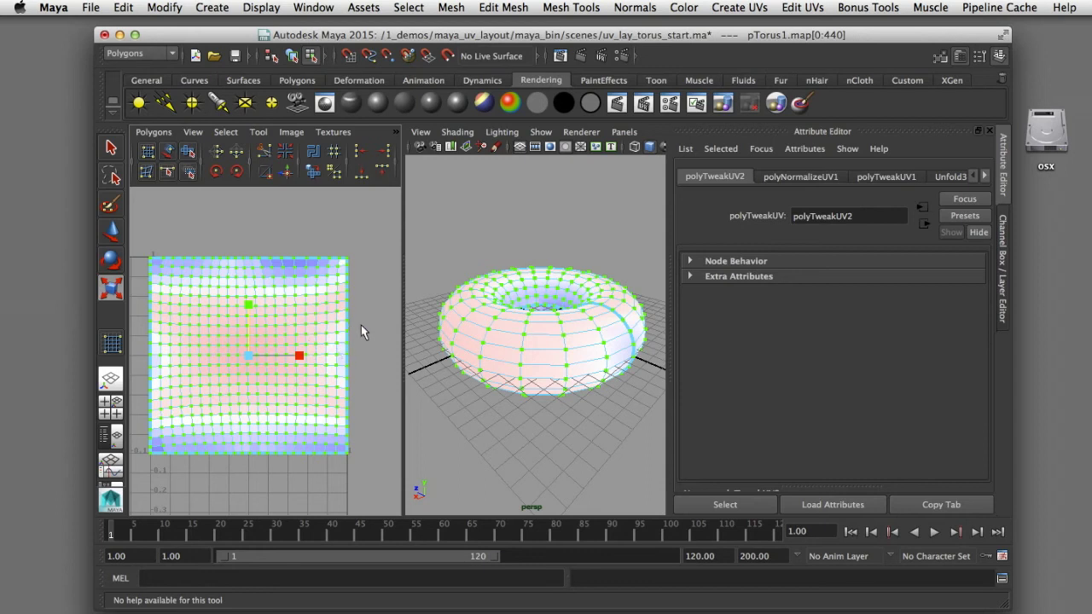
- Turn off the UV distortion display and check the lettered checker texture on the torus from the side
key("space")
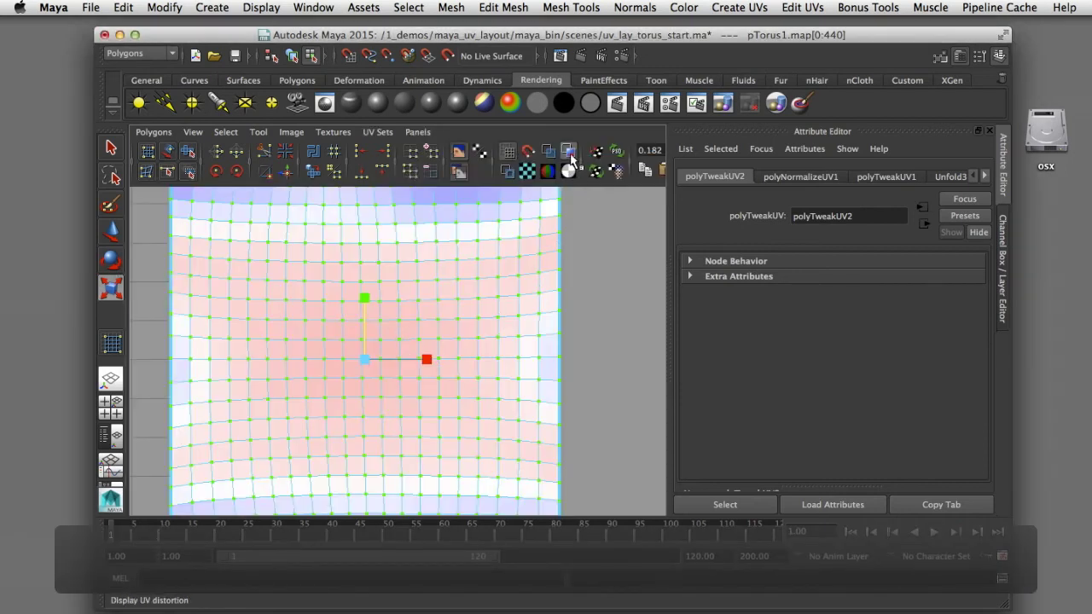
left_click(568, 170)
key("space")
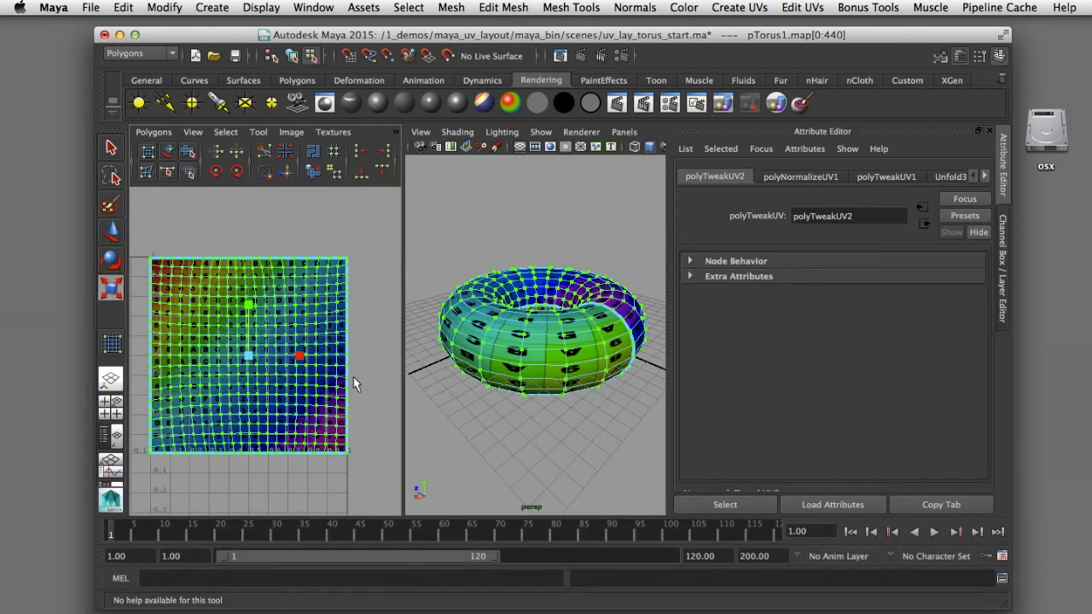
left_click_drag(418, 416, 499, 431, "alt")
right_click_drag(499, 431, 541, 436, "alt")
left_click_drag(541, 436, 568, 399, "alt")
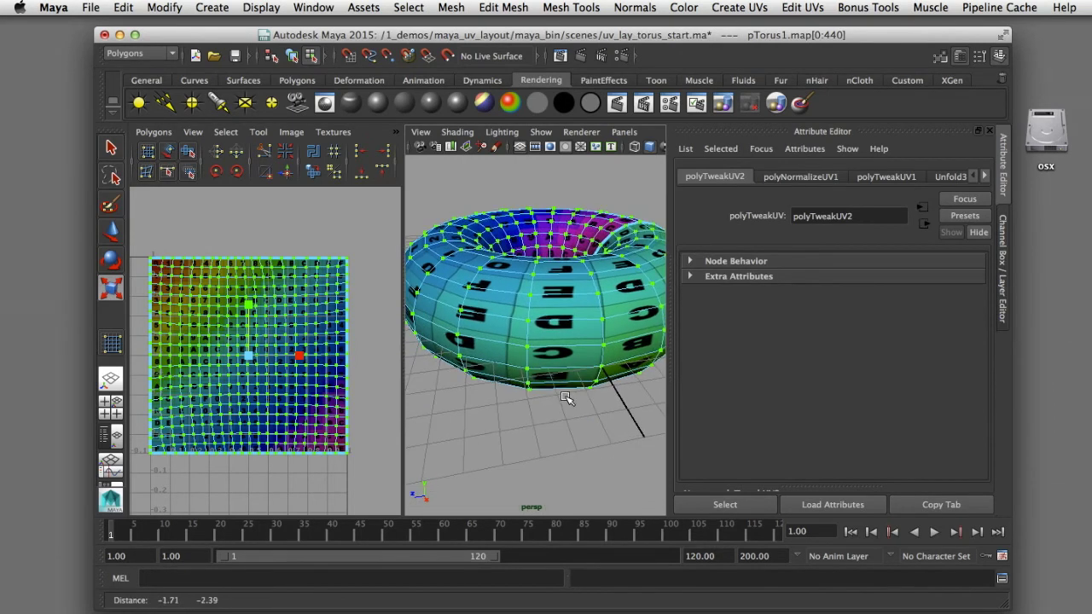
- Switch the torus to face selection, select a single face on its outer side to examine its proportions, and deselect it
right_click(560, 323)
left_click(561, 356)
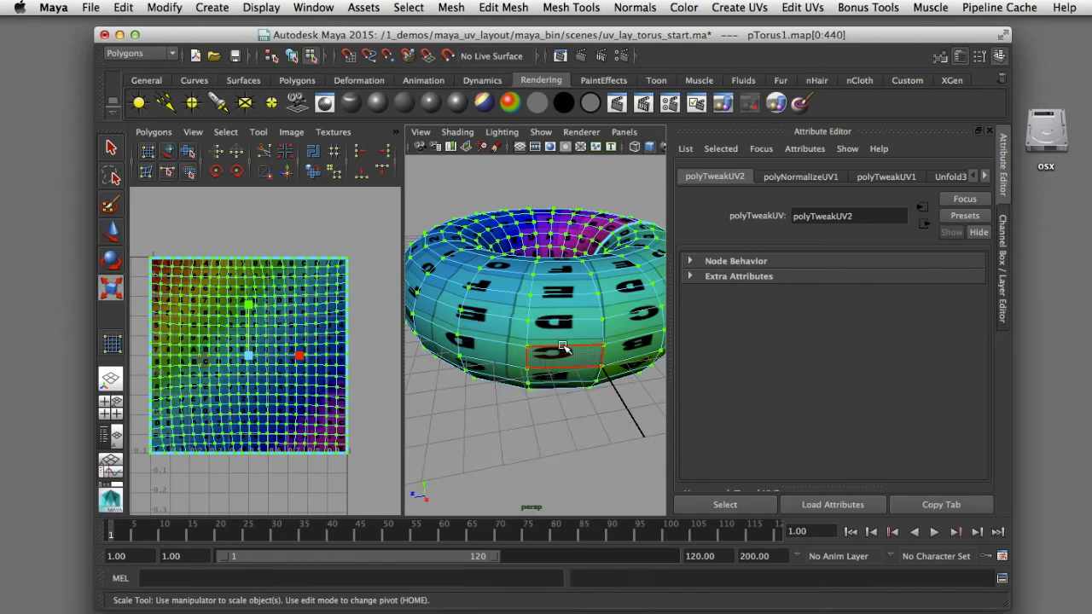
left_click(570, 336)
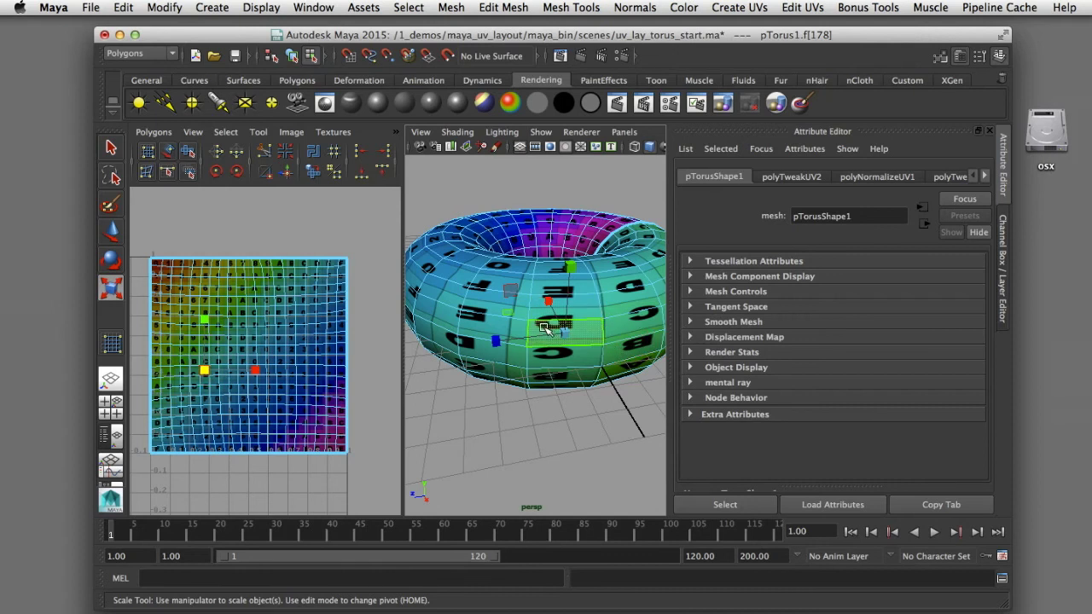
left_click(570, 437)
- Select all the shell's faces and scale the shell vertically to about half its height, judging the letters' proportions on the torus
left_click_drag(135, 237, 353, 463)
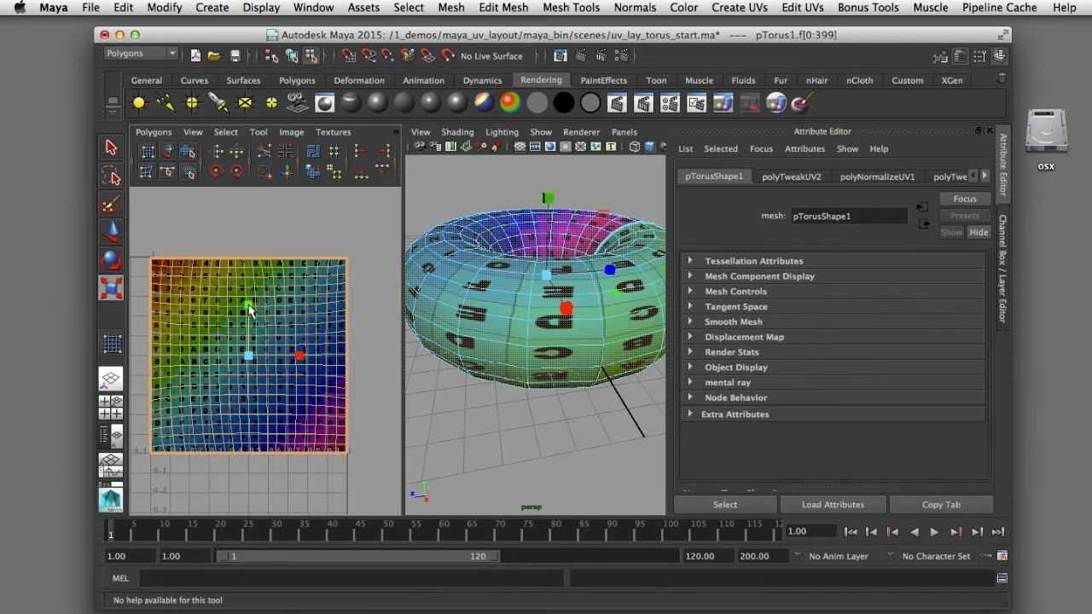
left_click_drag(249, 308, 259, 335)
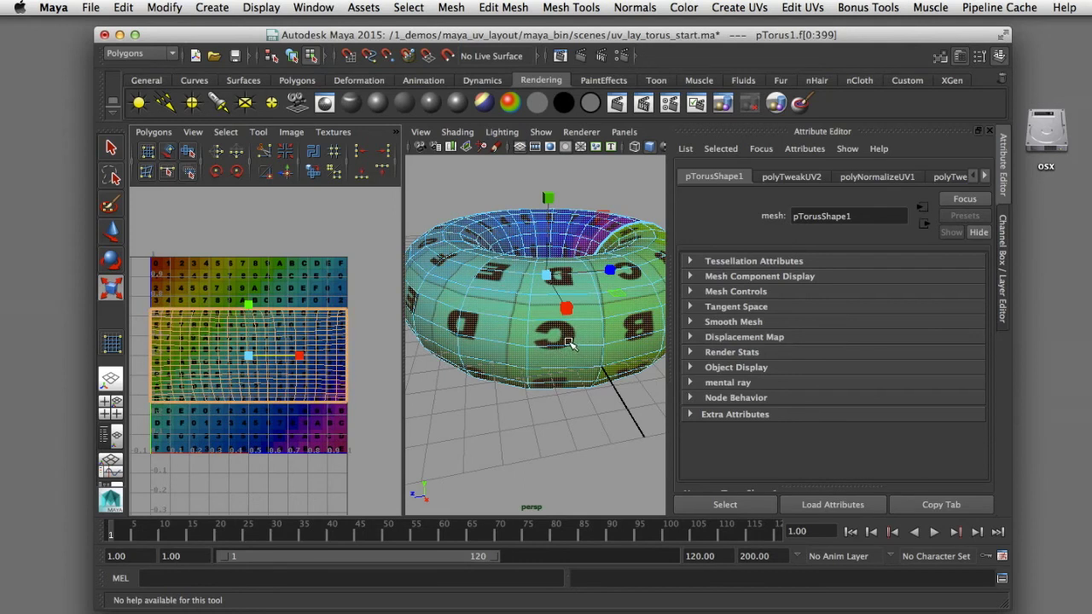
middle_click(564, 341)
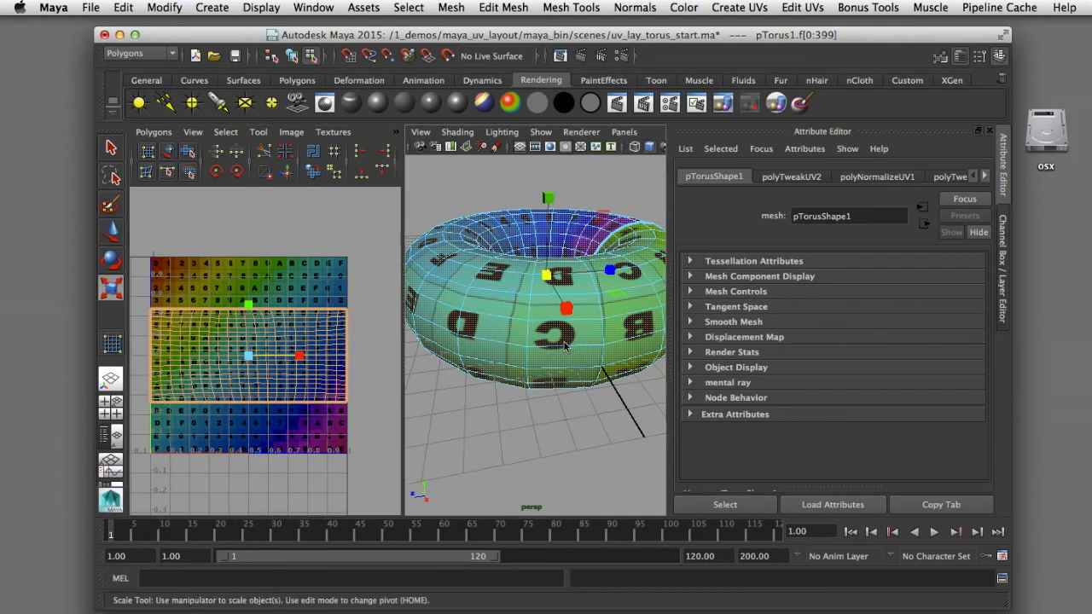
middle_click_drag(563, 343, 452, 416)
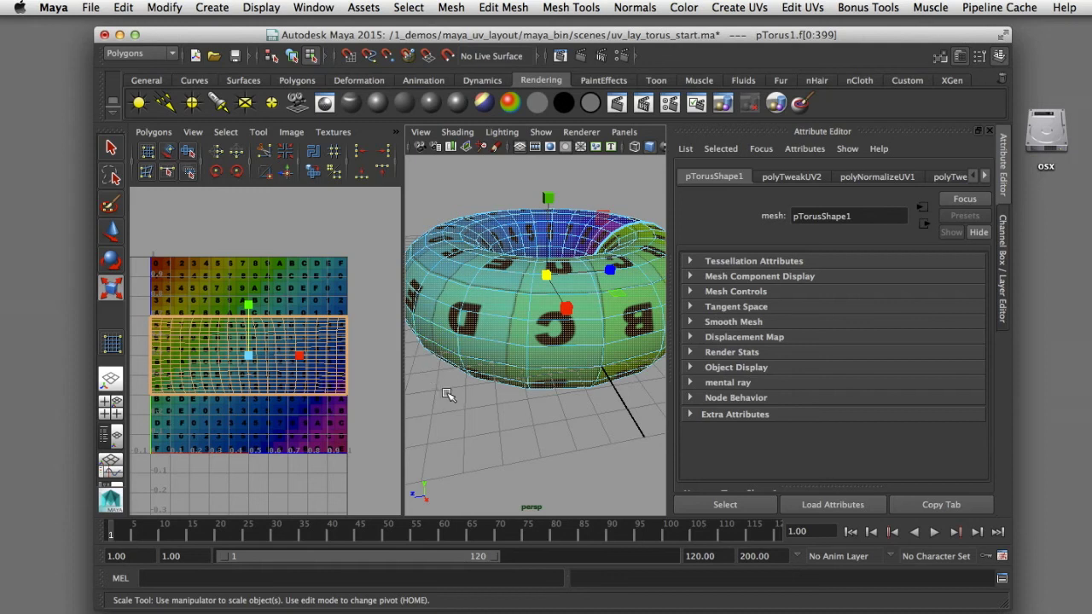
left_click_drag(474, 397, 507, 412, "alt")
left_click_drag(248, 305, 247, 315)
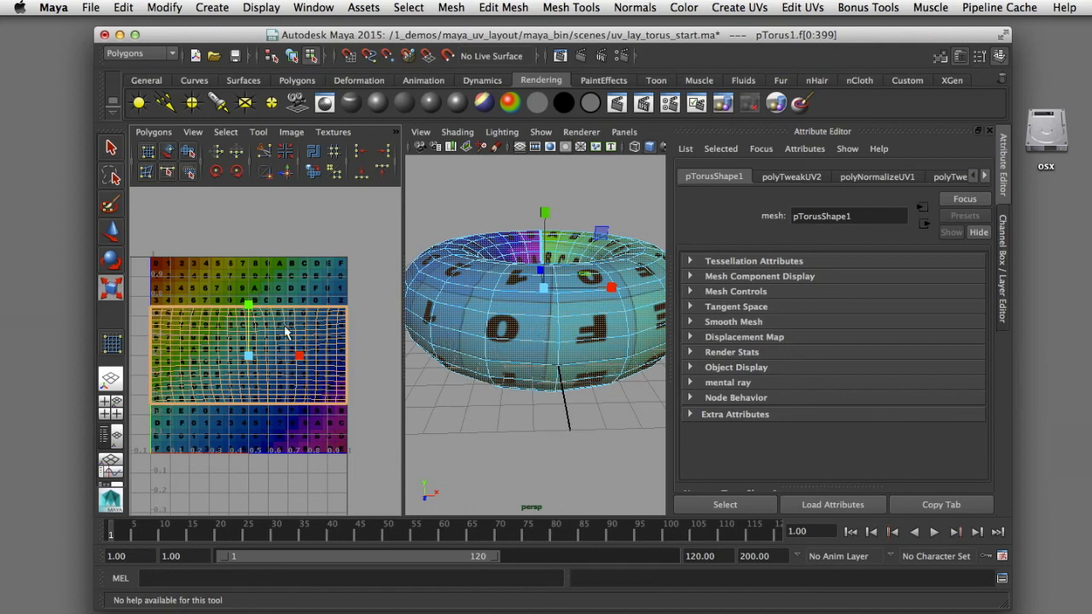
mouse_move(250, 307)
left_mouse_down()
mouse_move(246, 319)
mouse_move(250, 307)
left_mouse_up()
- Replace the face selection with a selection of all the UVs in the flattened shell
left_click_drag(490, 424, 527, 435, "alt")
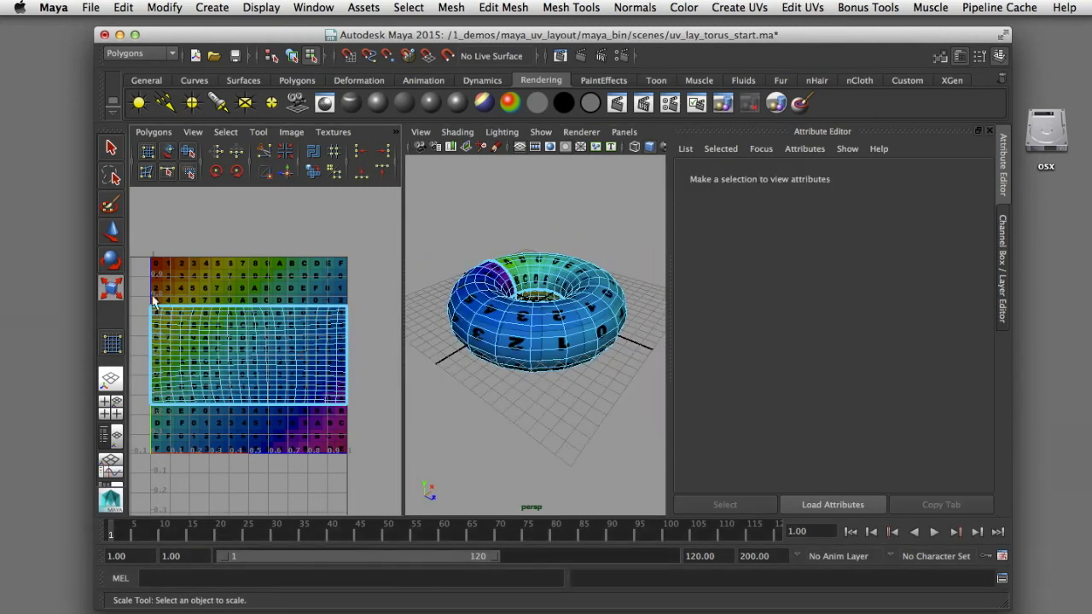
left_click_drag(139, 290, 358, 432)
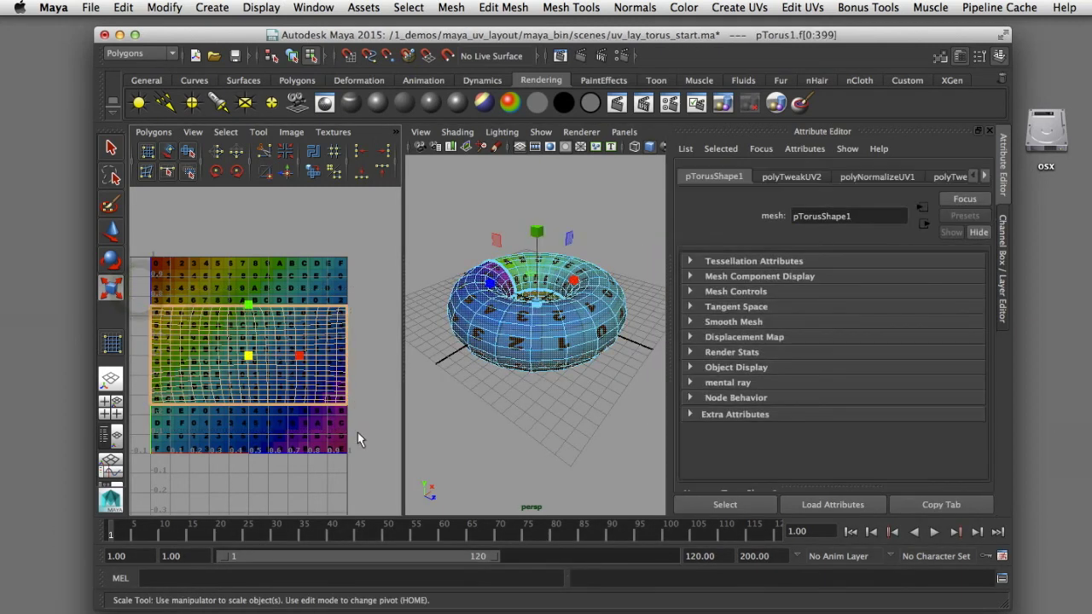
right_click_drag(313, 375, 348, 370)
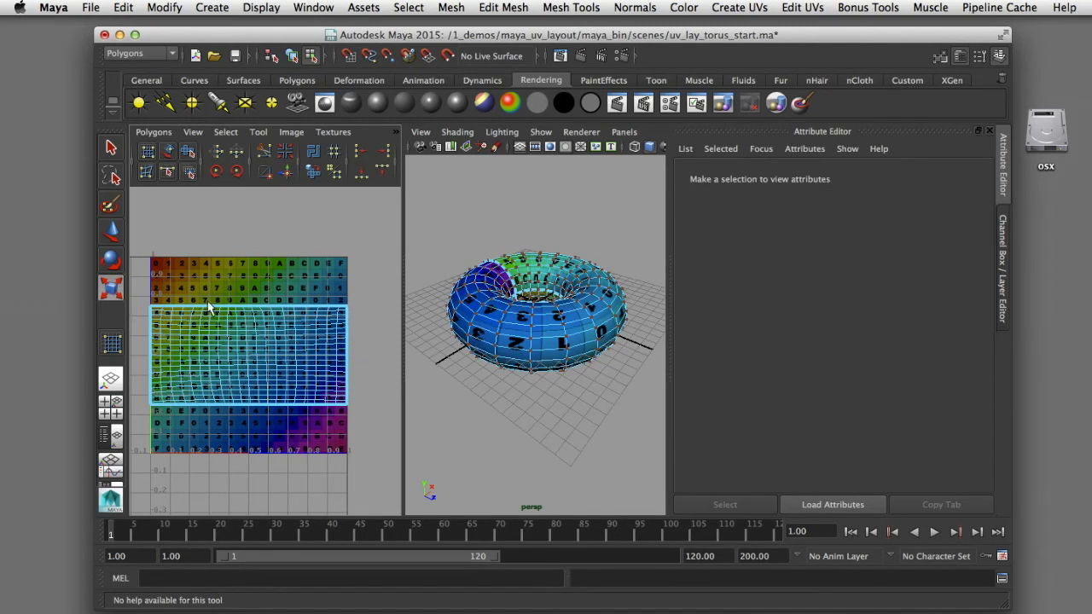
left_click_drag(141, 294, 361, 415)
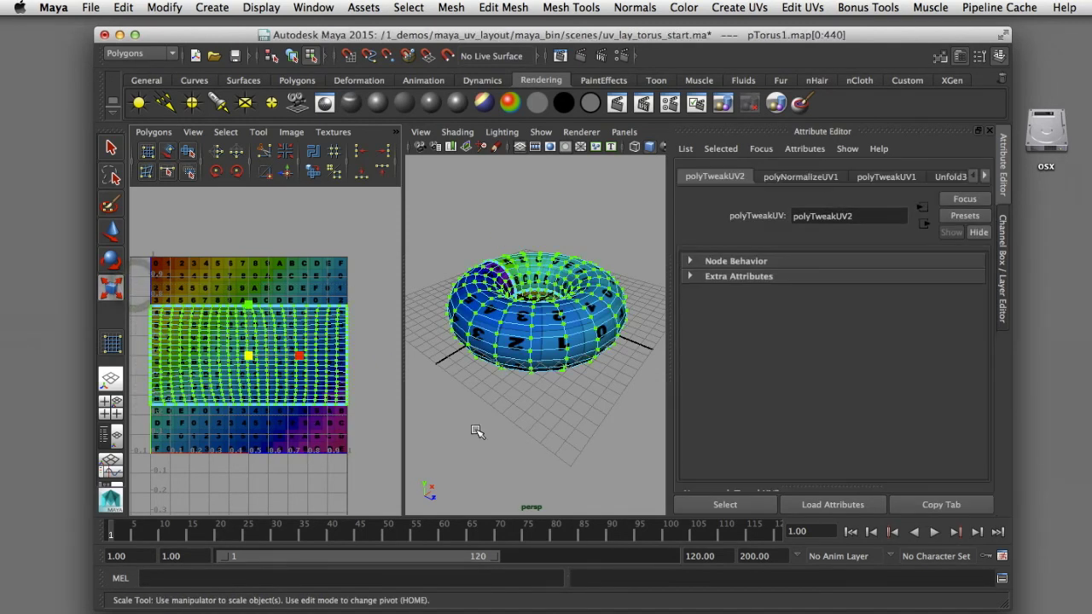
- Enlarge the perspective view to check the texture characters up close on the torus's outer side, and clear the UV selection
left_click_drag(510, 439, 507, 408, "alt")
right_click_drag(508, 407, 570, 436, "alt")
key("r")
key("space")
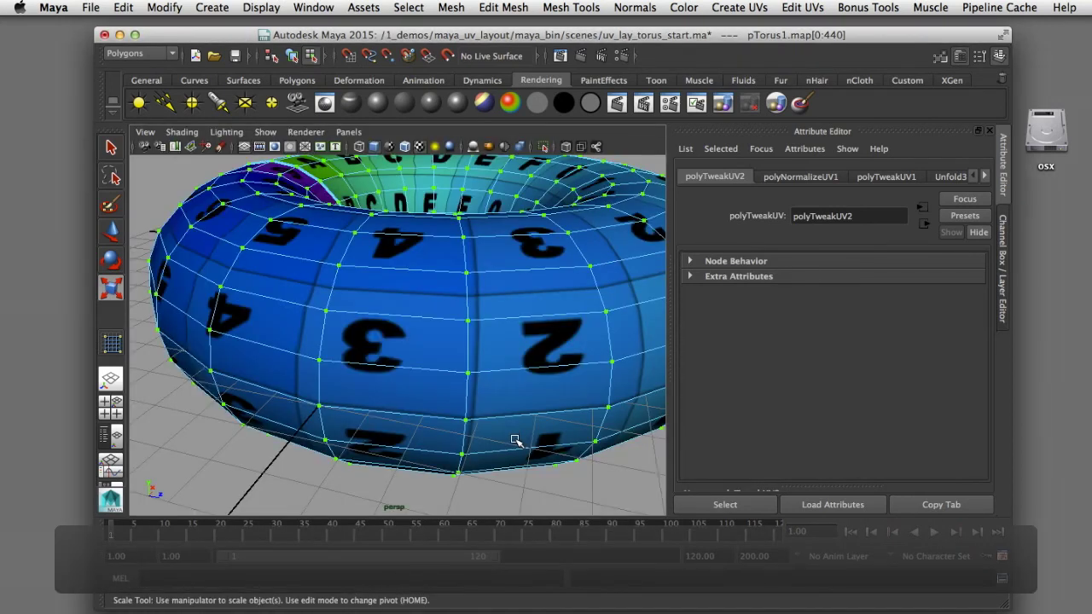
left_click(532, 491)
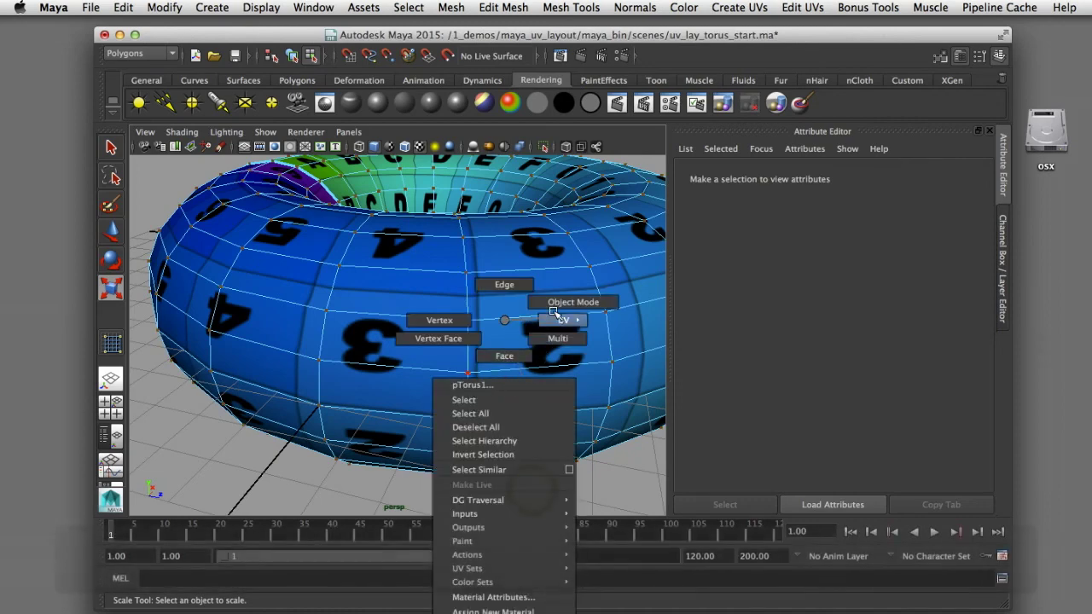